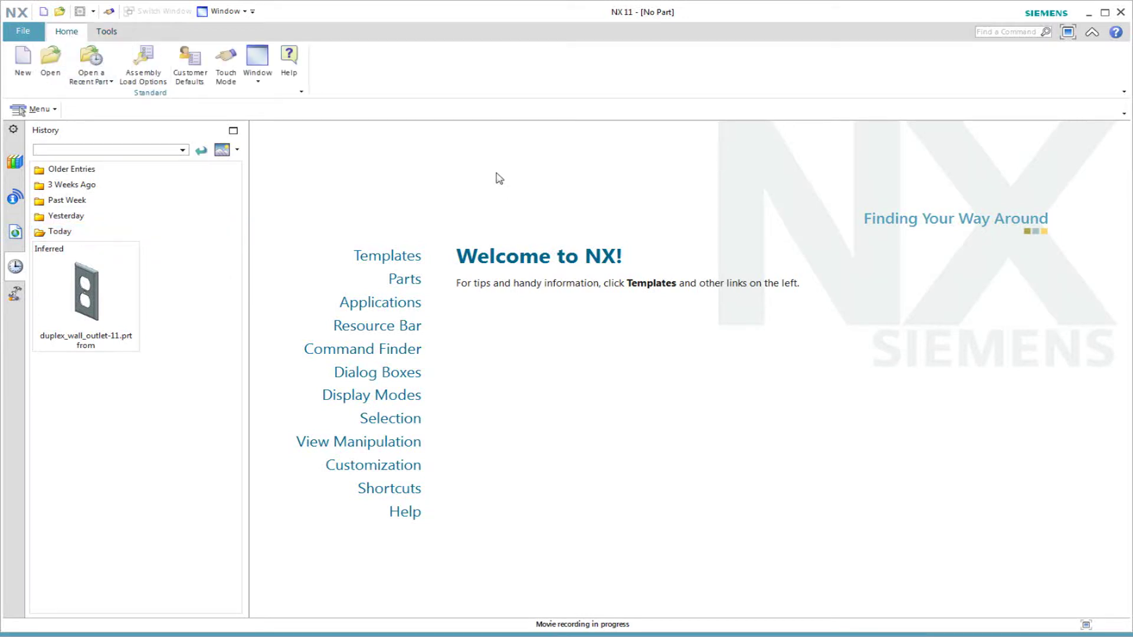
# - Open duplex_wall_outlet-11.prt and rotate the plate about its Z axis
pyautogui.click(98, 318)
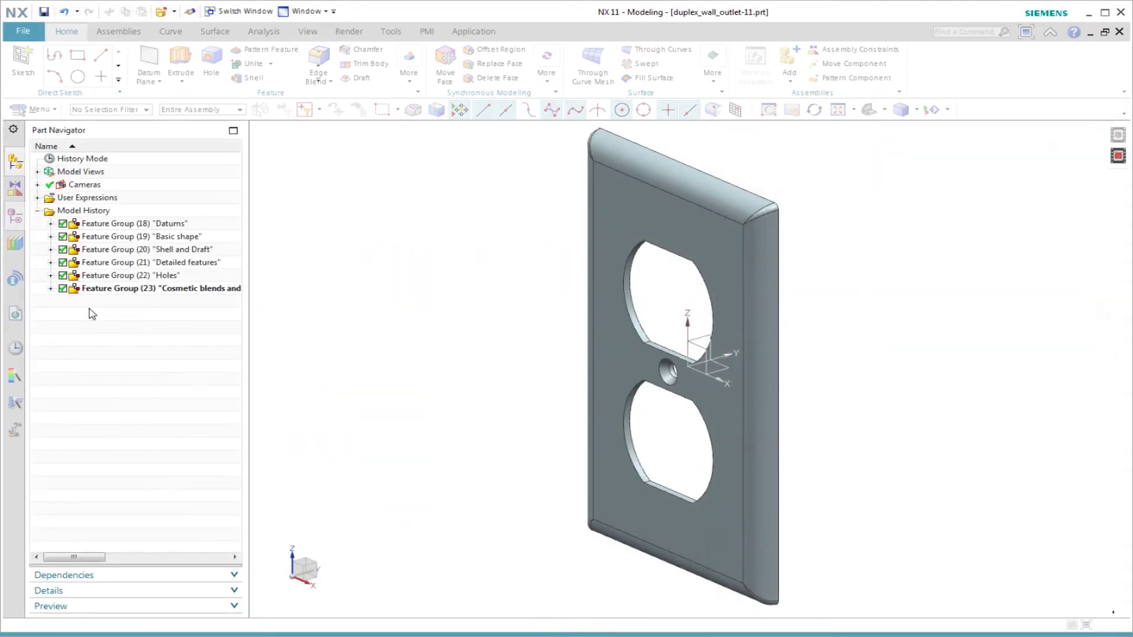
pyautogui.moveTo(292, 551); pyautogui.dragTo(51, 268, button='middle')
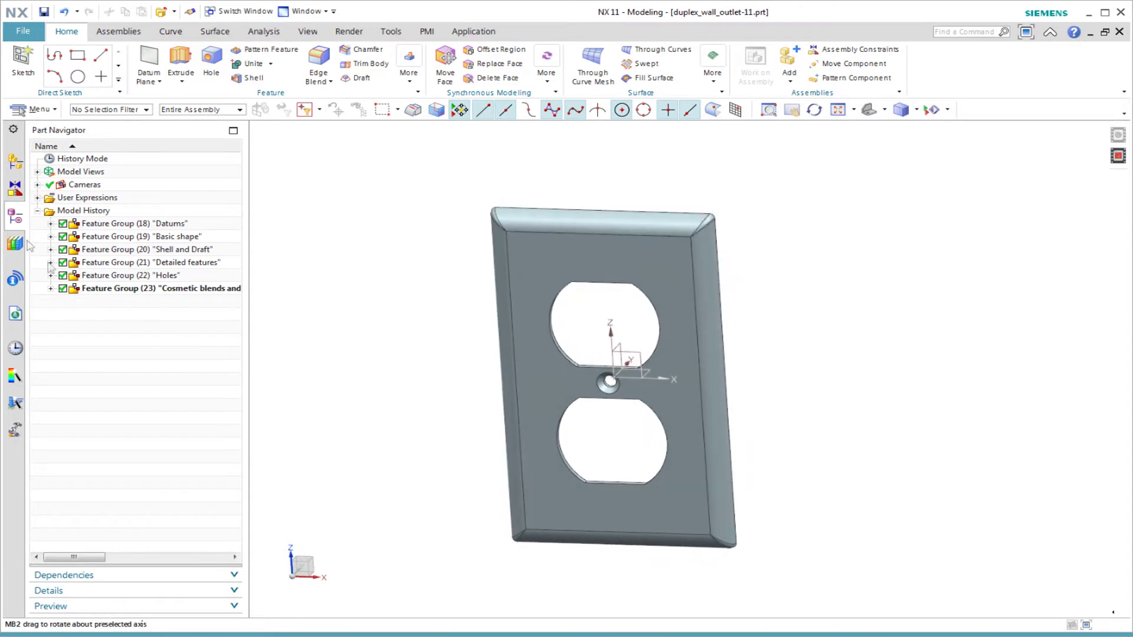
# - Show the user expressions and change Height to 125
pyautogui.click(37, 198)
pyautogui.doubleClick(98, 211)
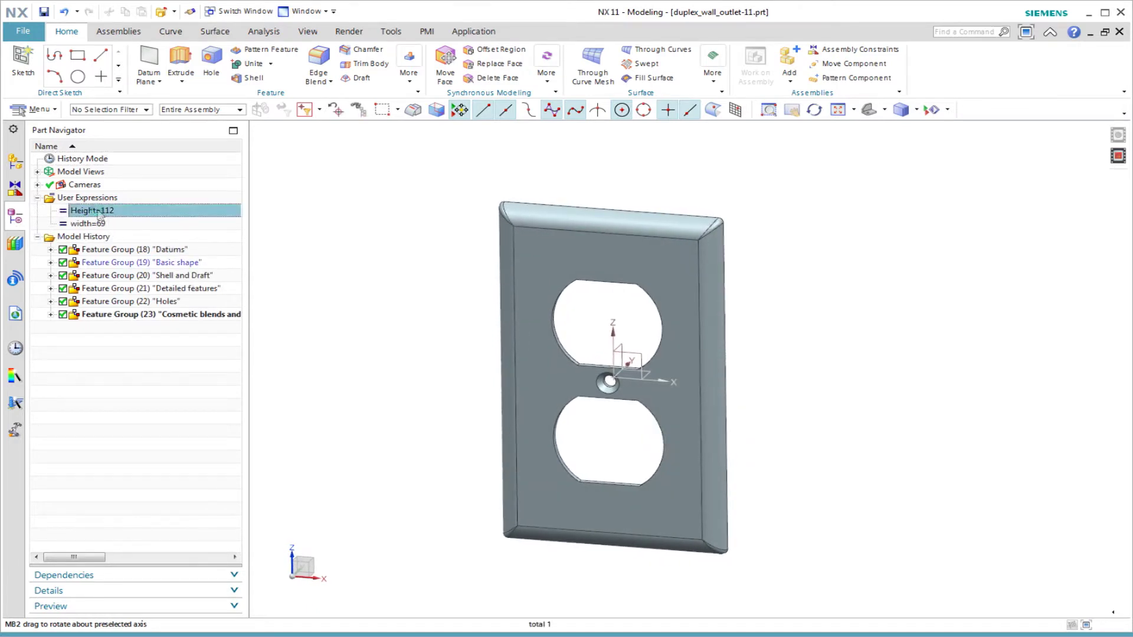
pyautogui.write('125')
pyautogui.press('Return')
# - Undo the expression changes back to Height 112 and width 69, then suppress the Holes group
pyautogui.doubleClick(95, 223)
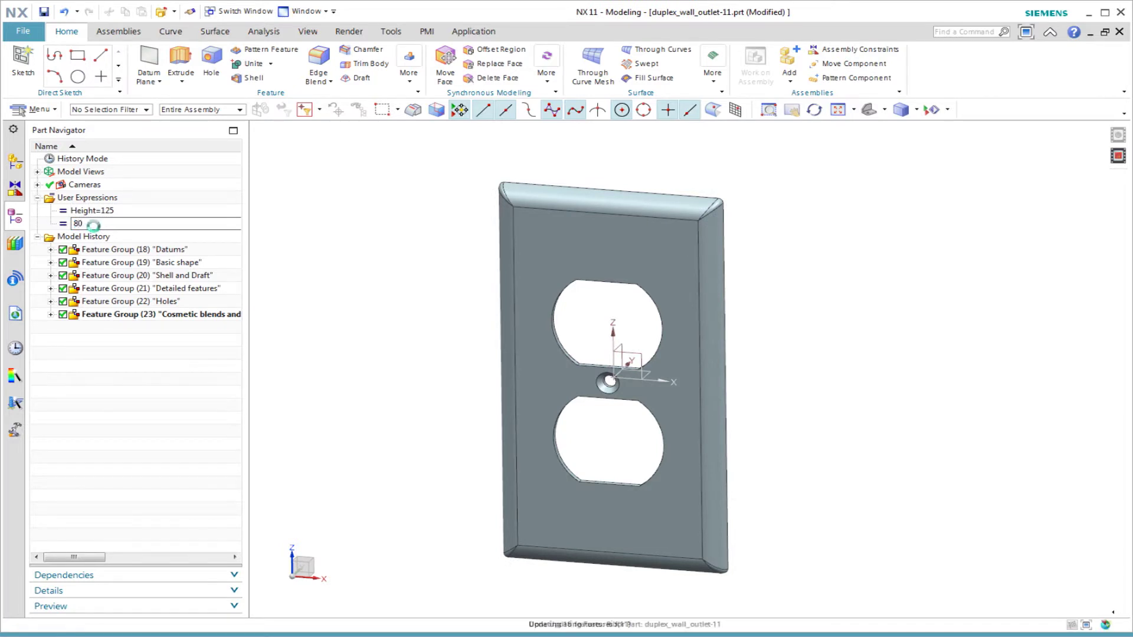
pyautogui.click(64, 11)
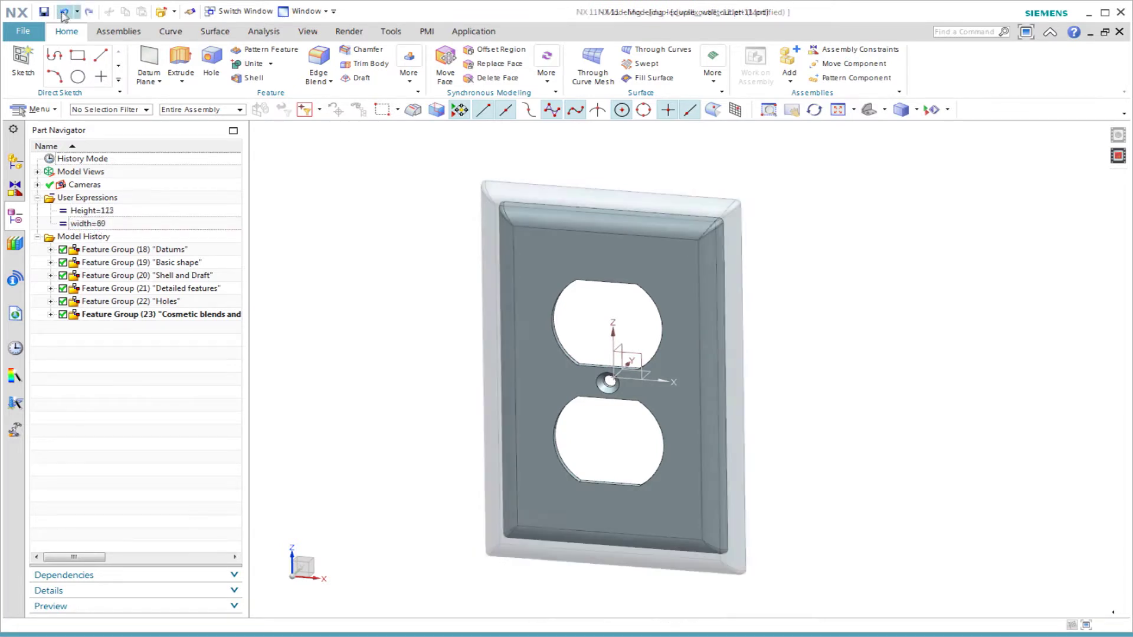
pyautogui.click(64, 11)
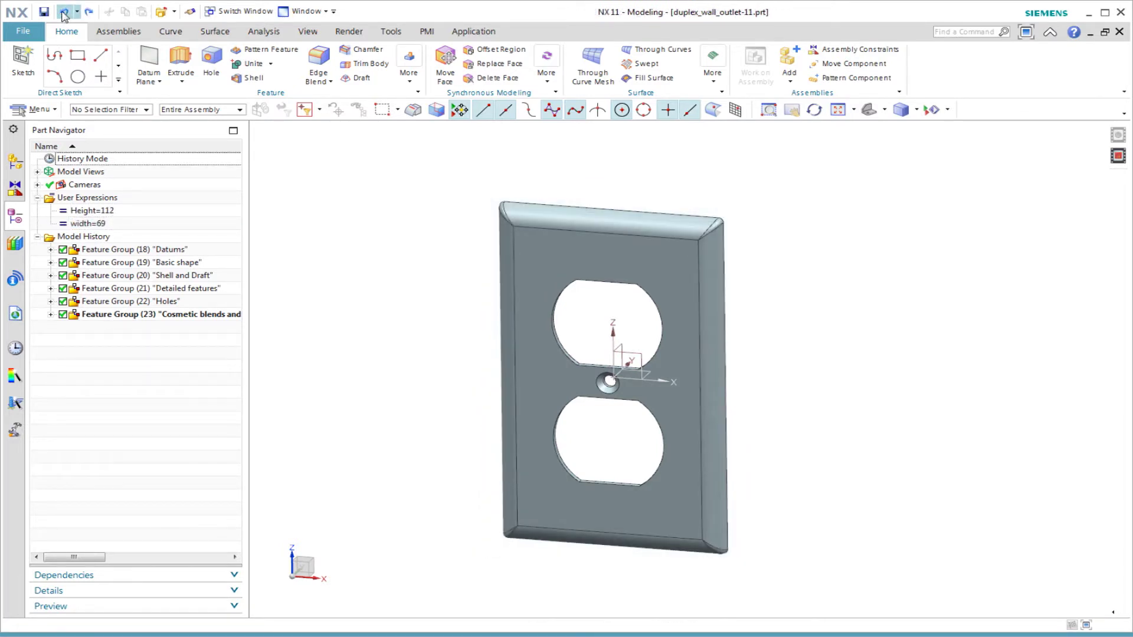
pyautogui.click(62, 302)
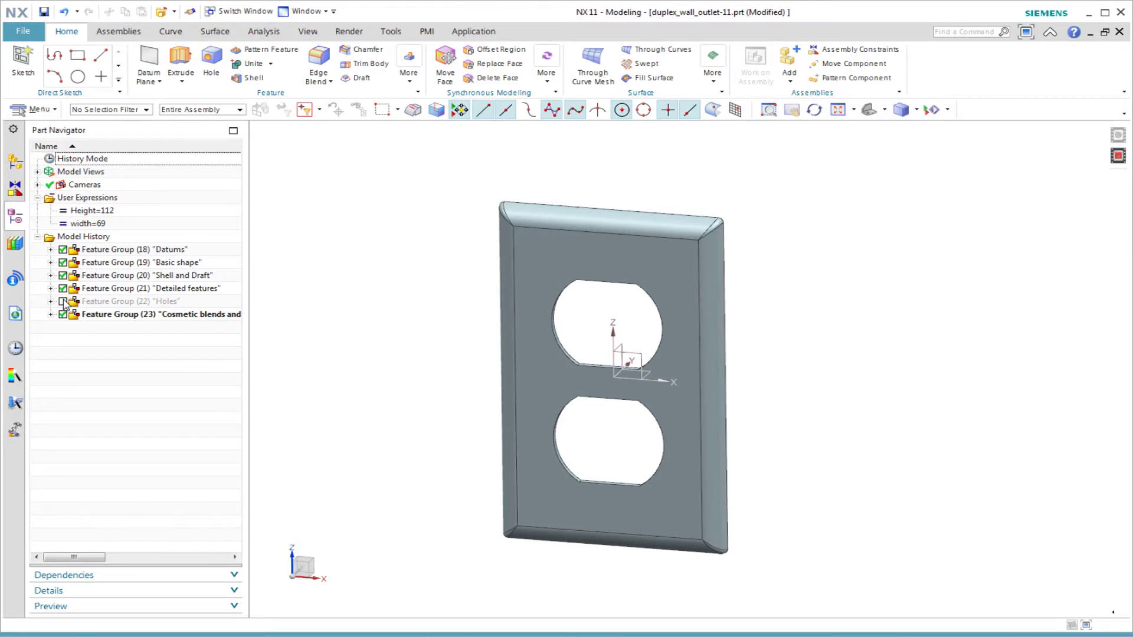
pyautogui.click(63, 301)
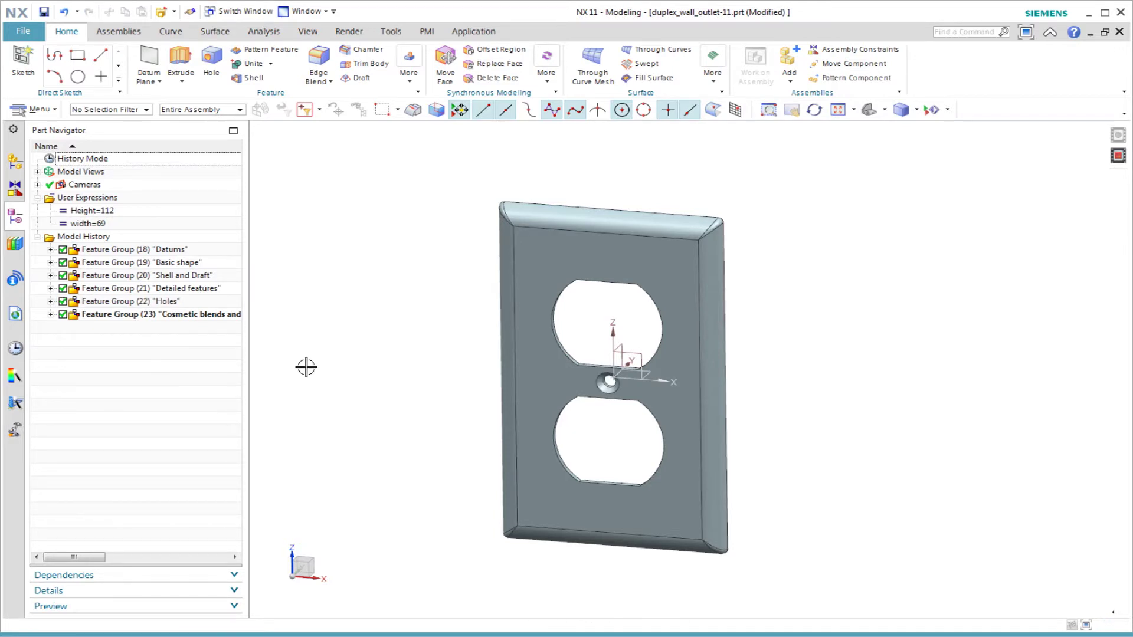
pyautogui.press('Home')
pyautogui.click(62, 288)
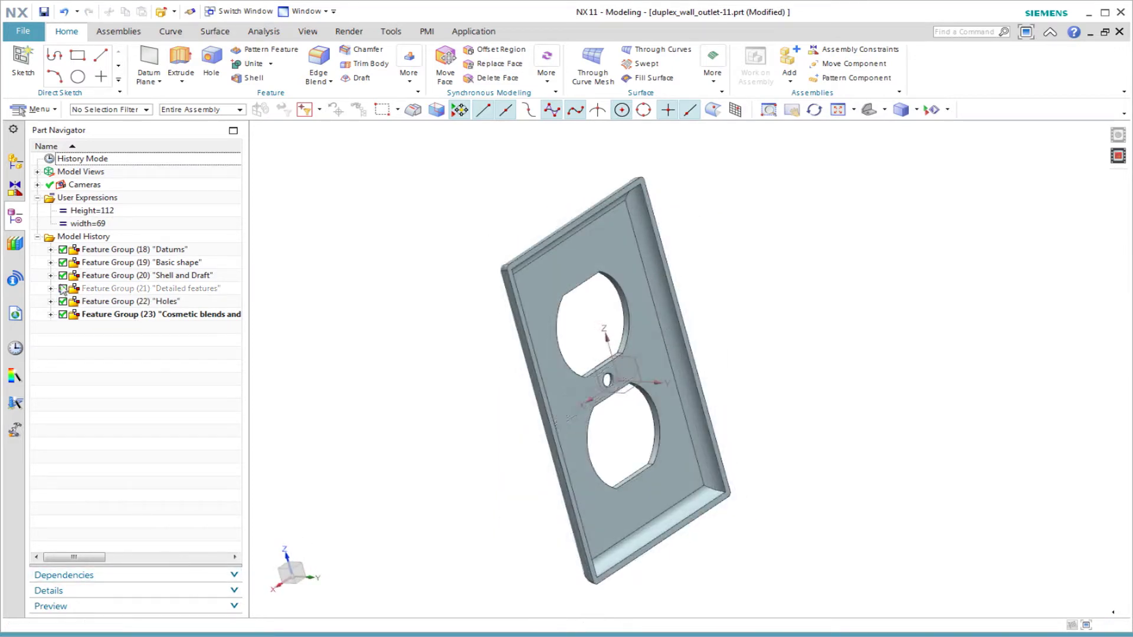
pyautogui.click(62, 288)
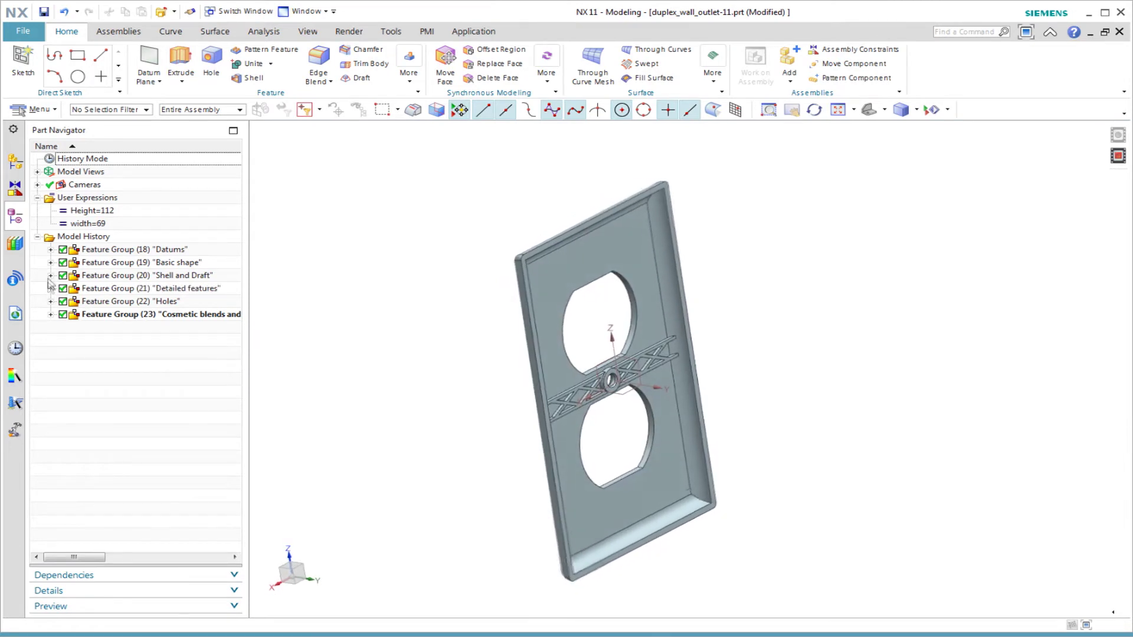
pyautogui.click(51, 264)
pyautogui.click(109, 302)
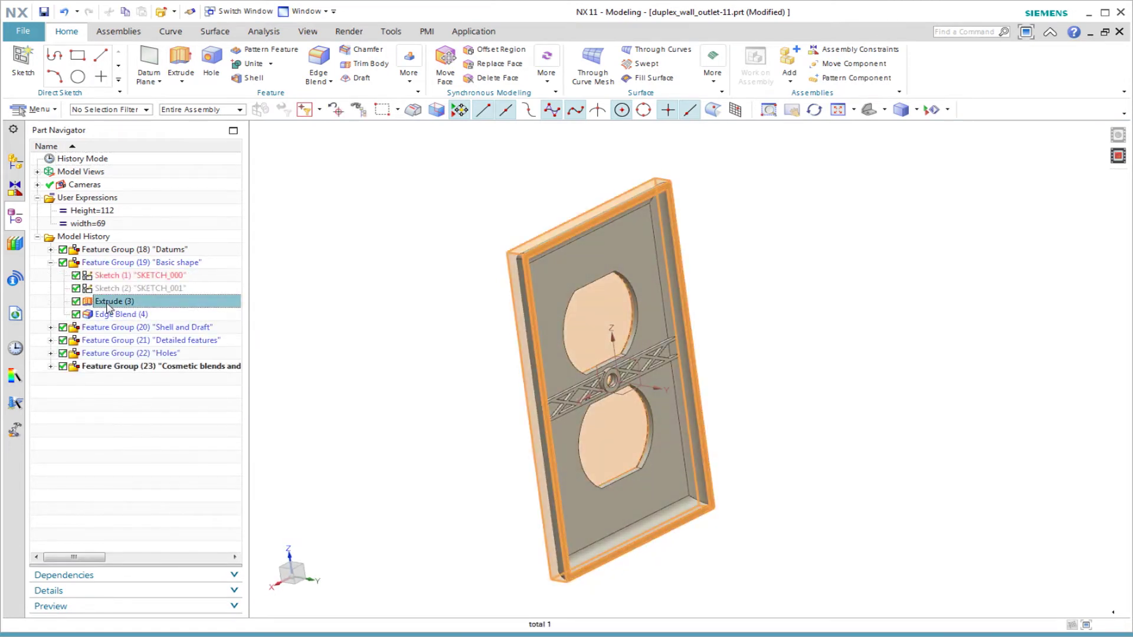
pyautogui.click(112, 313)
pyautogui.moveTo(402, 518); pyautogui.dragTo(397, 513, button='middle')
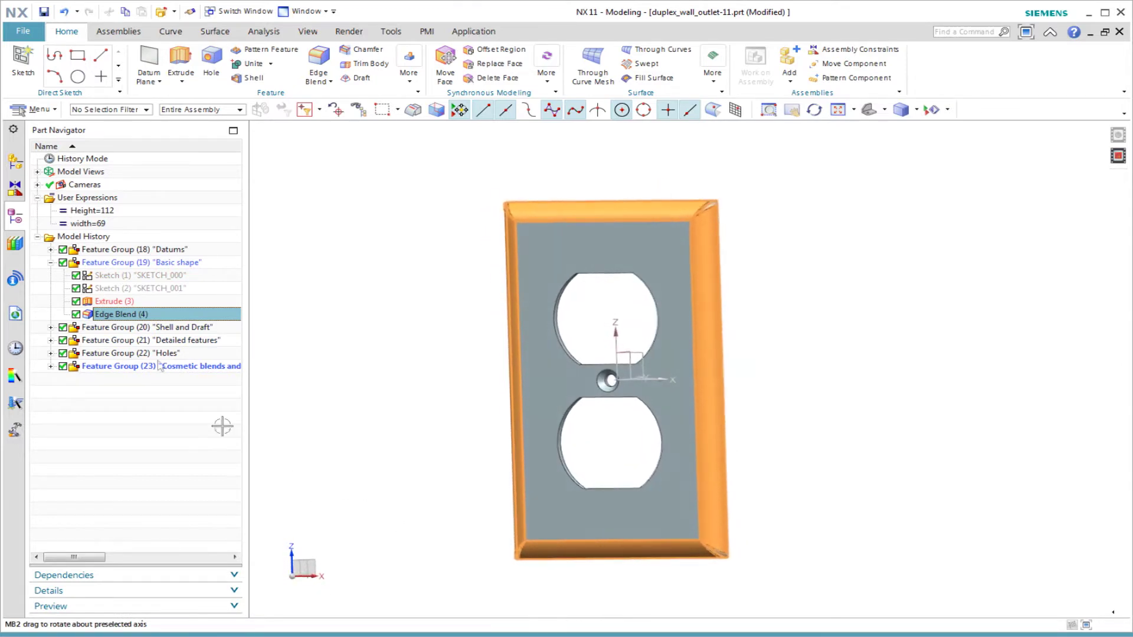
pyautogui.click(51, 263)
pyautogui.click(51, 275)
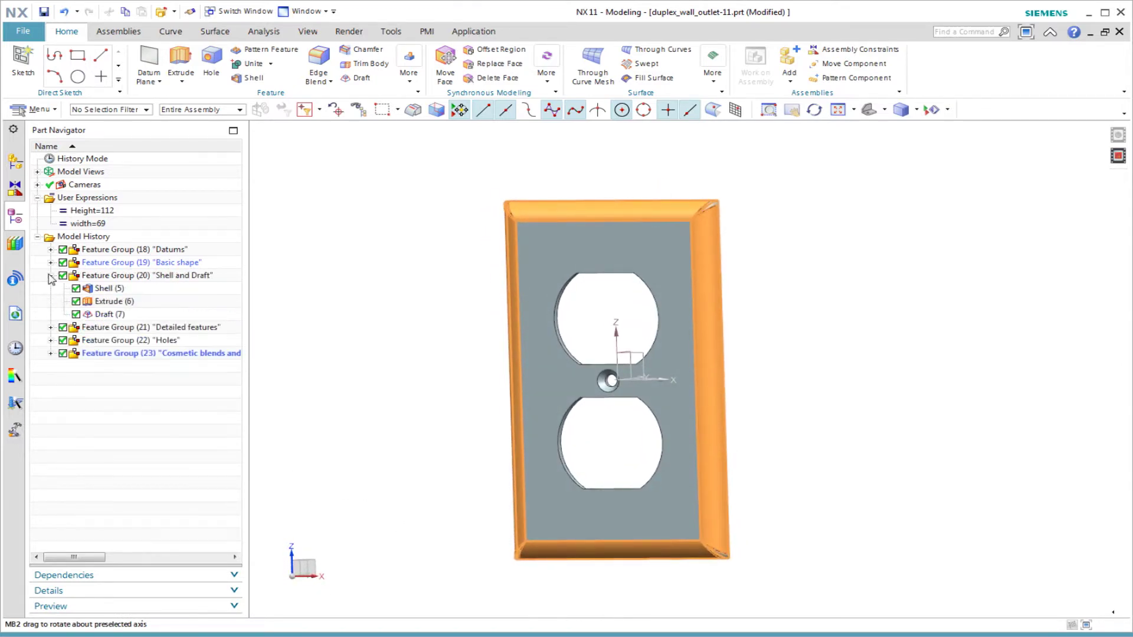
pyautogui.click(104, 288)
pyautogui.click(112, 302)
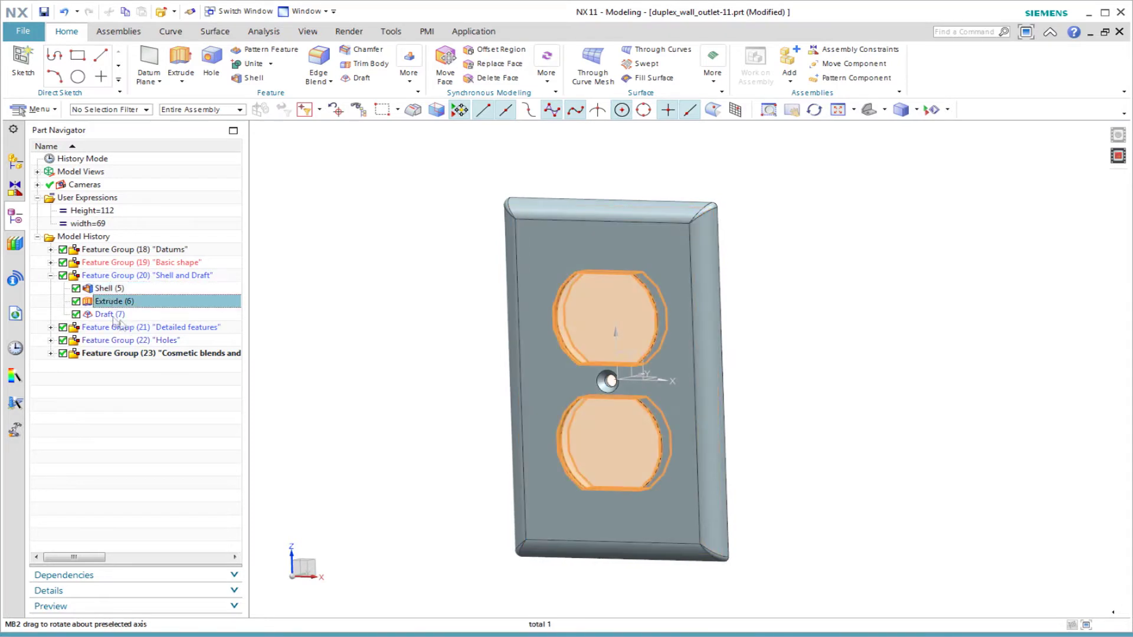
pyautogui.click(109, 314)
pyautogui.click(50, 275)
pyautogui.click(51, 289)
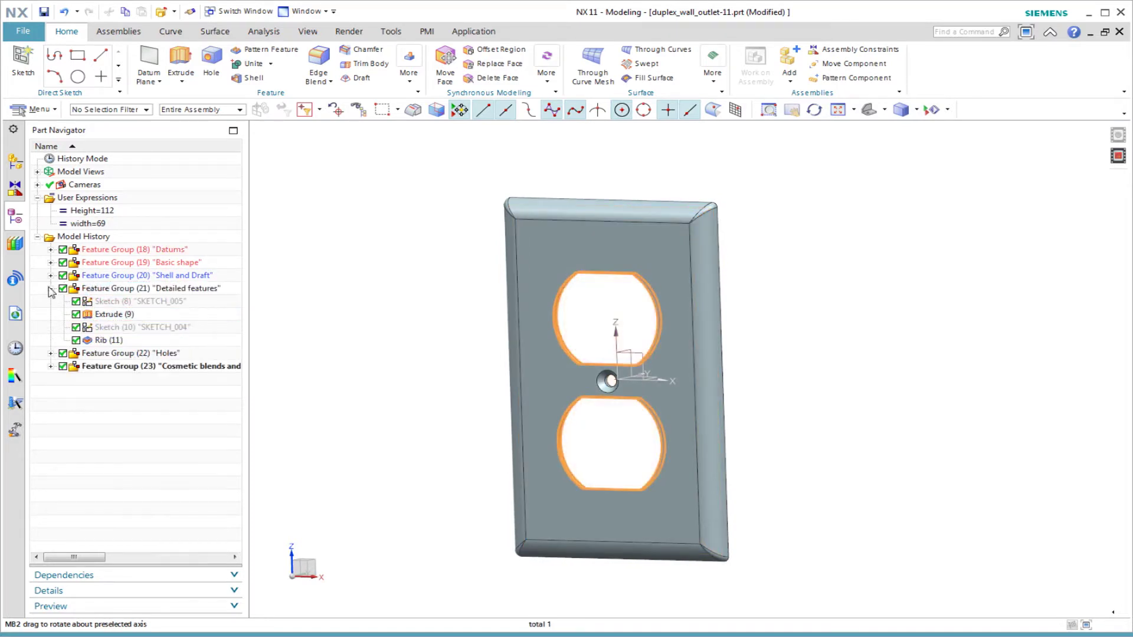
pyautogui.click(110, 317)
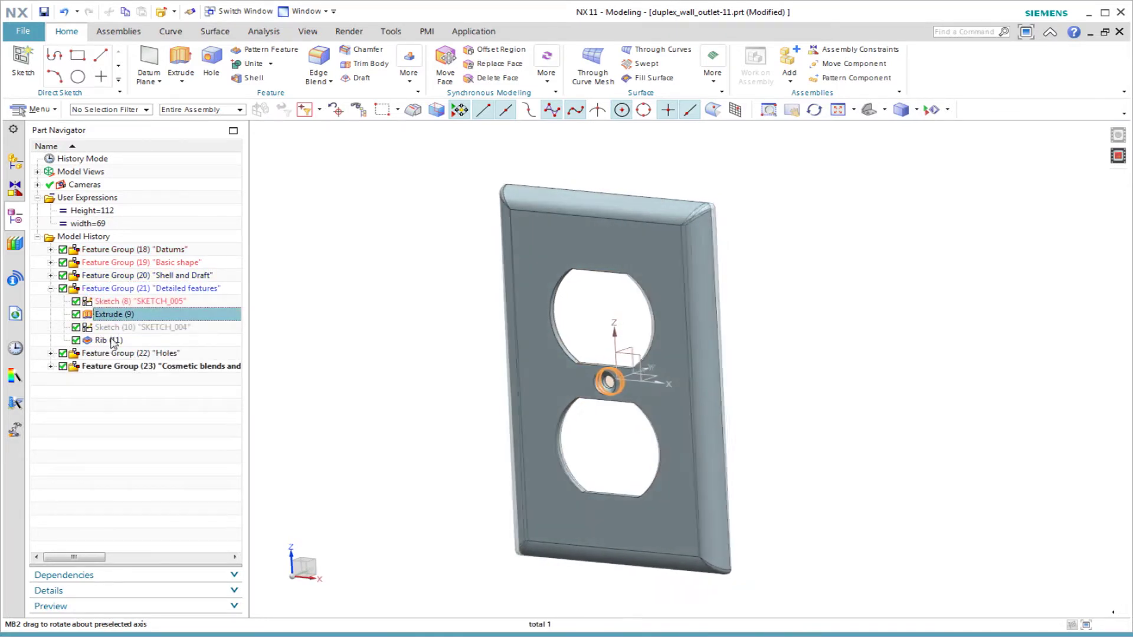
pyautogui.hotkey('ctrl', 'alt', 'r')
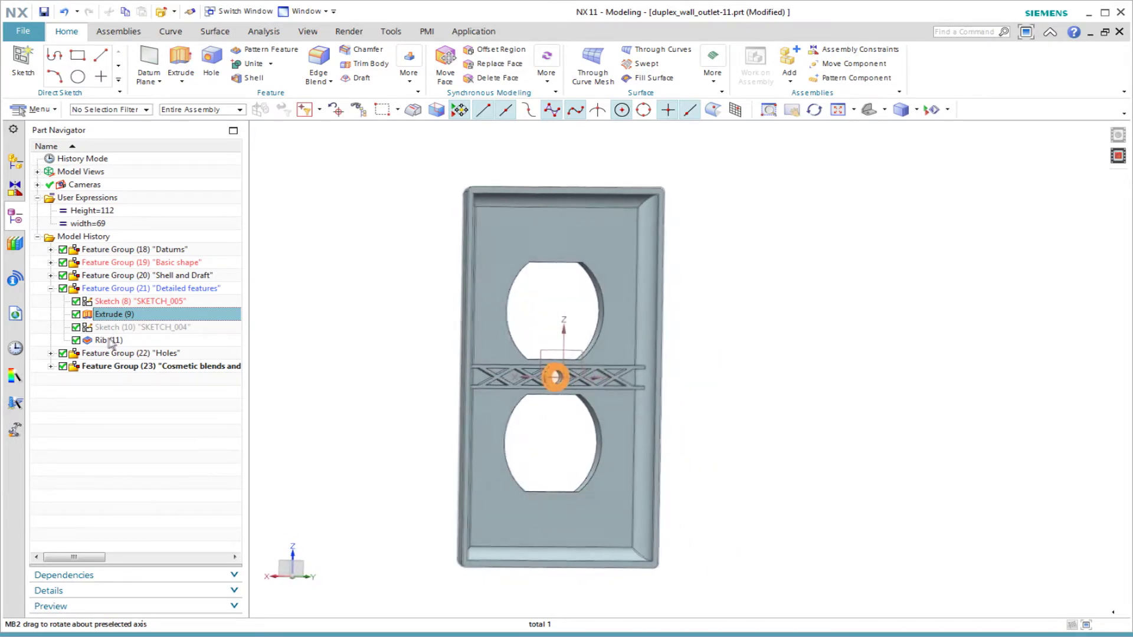
pyautogui.keyDown('ctrl'); pyautogui.click(108, 341); pyautogui.keyUp('ctrl')
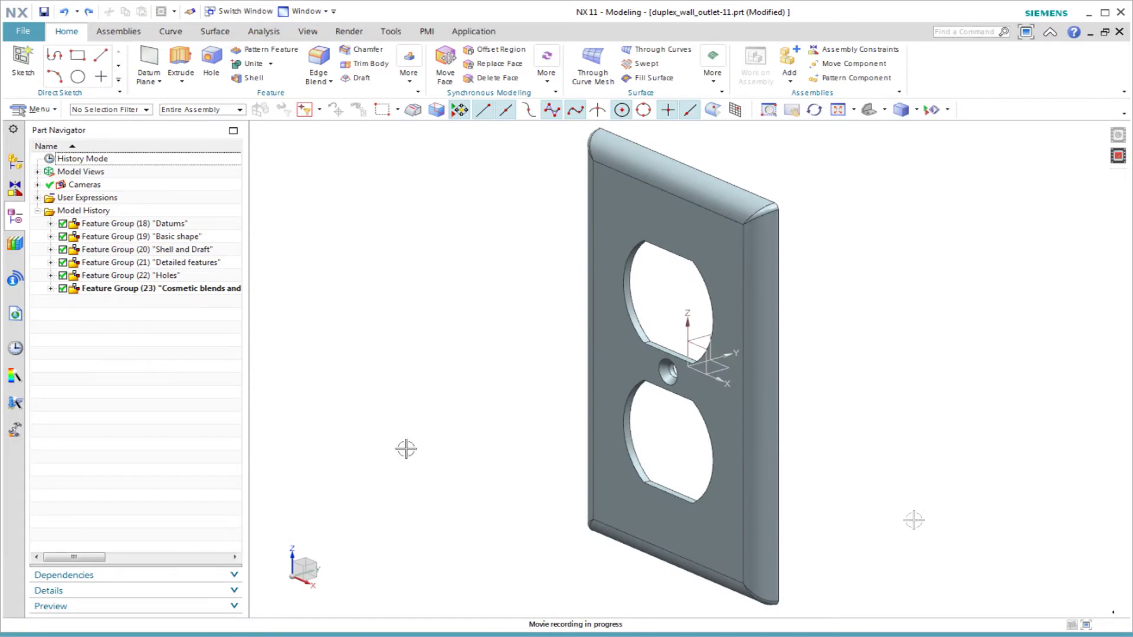
# - Delete Feature Groups 19–23 together with their member features
pyautogui.moveTo(148, 289); pyautogui.dragTo(126, 239)
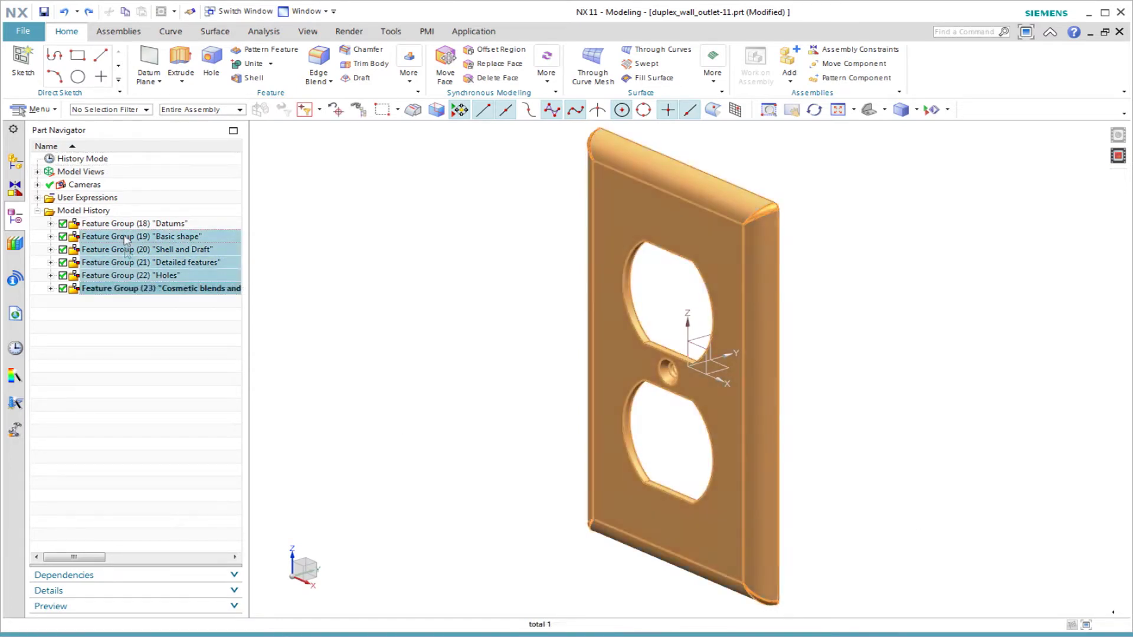
pyautogui.rightClick(125, 239)
pyautogui.click(221, 207)
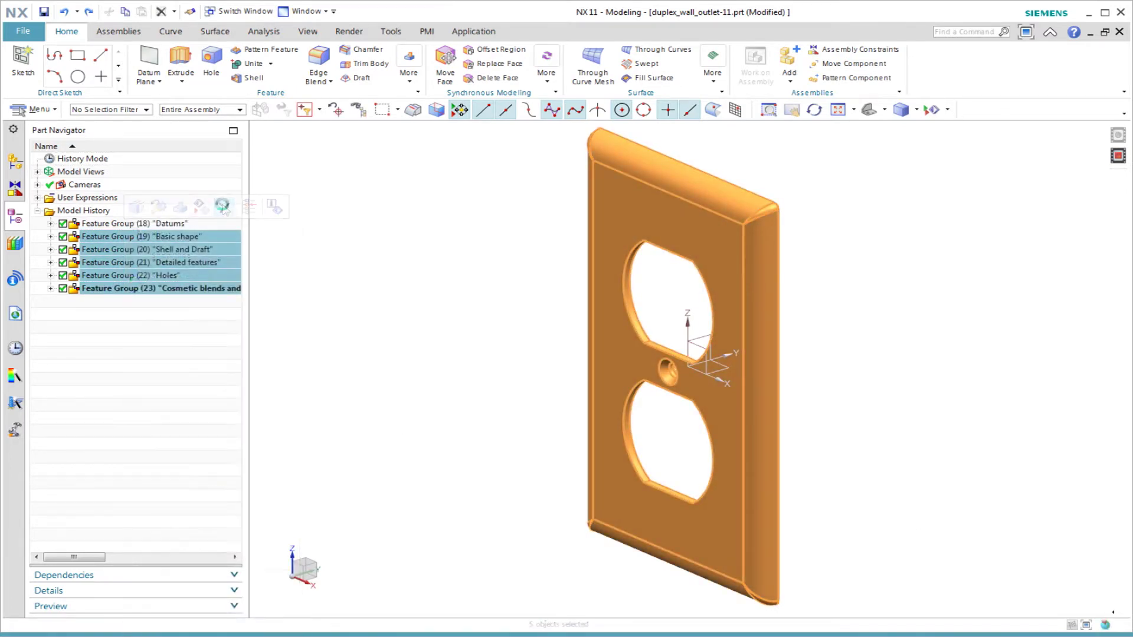
pyautogui.click(549, 339)
pyautogui.click(330, 439)
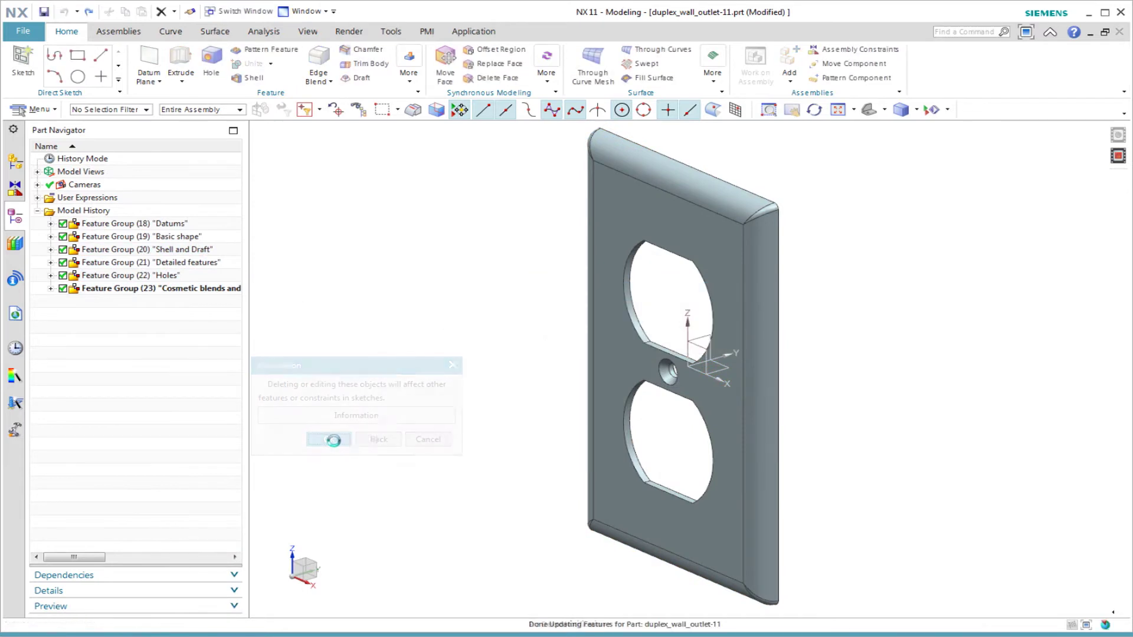
# - Delete Feature Group 18 only, keeping its datum coordinate system
pyautogui.rightClick(115, 225)
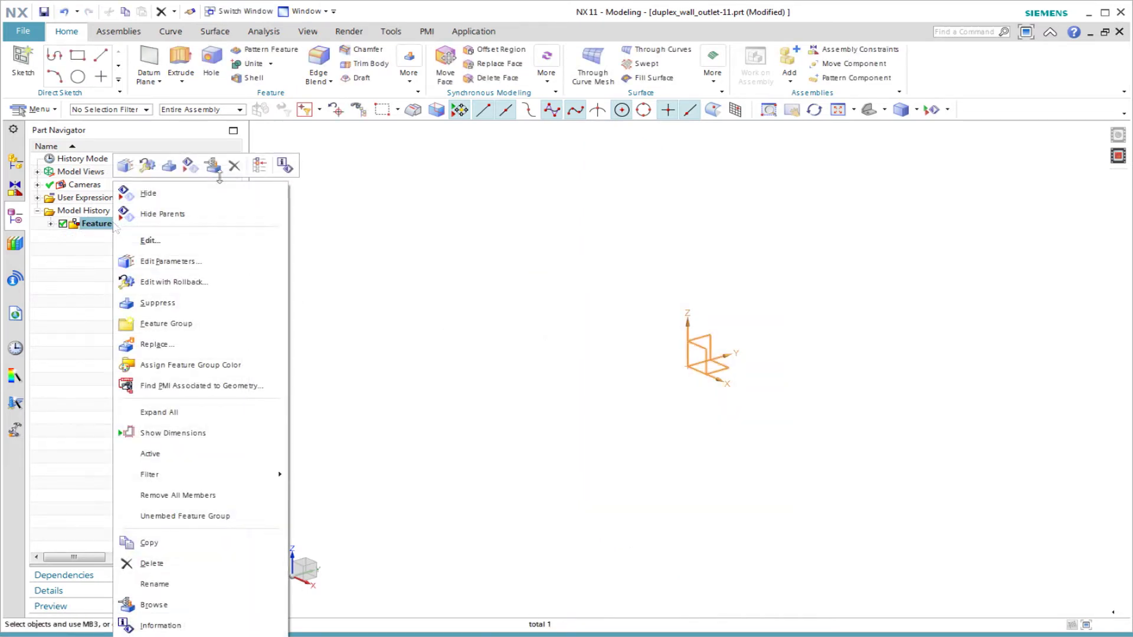
pyautogui.click(234, 166)
pyautogui.click(456, 337)
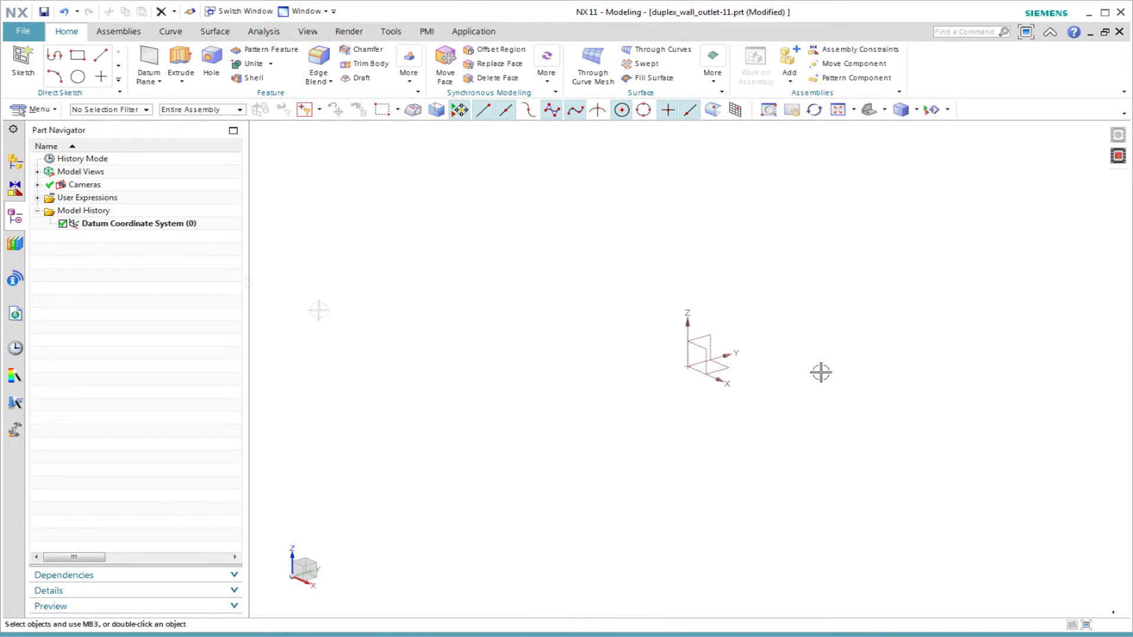
pyautogui.click(1118, 155)
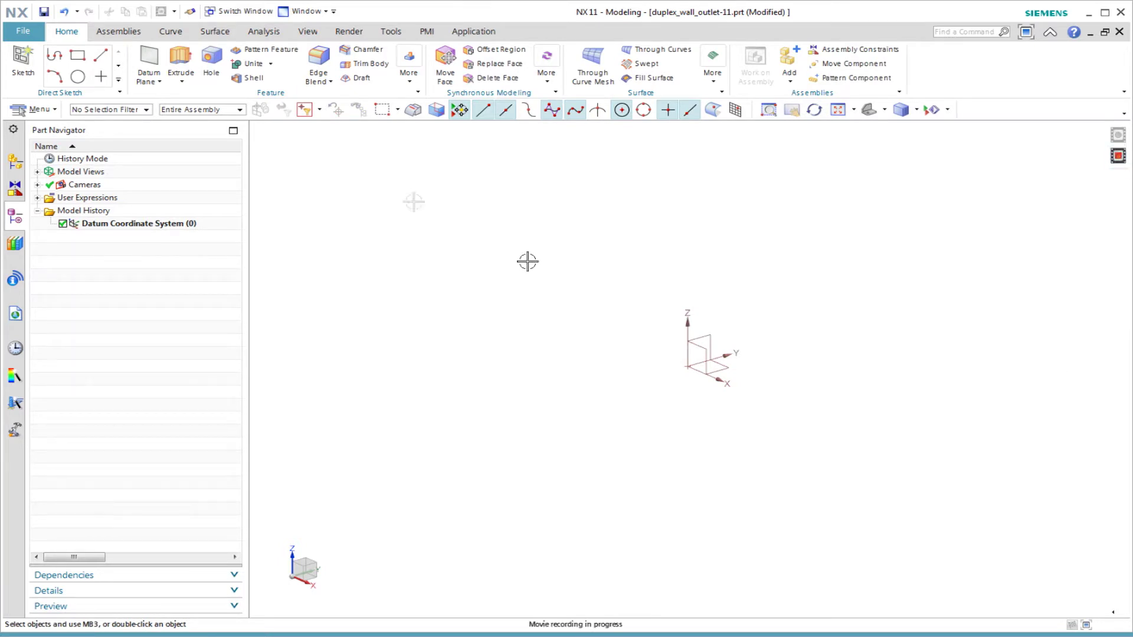
# - Open the Expressions editor filtered to show named expressions only
pyautogui.click(393, 32)
pyautogui.click(41, 57)
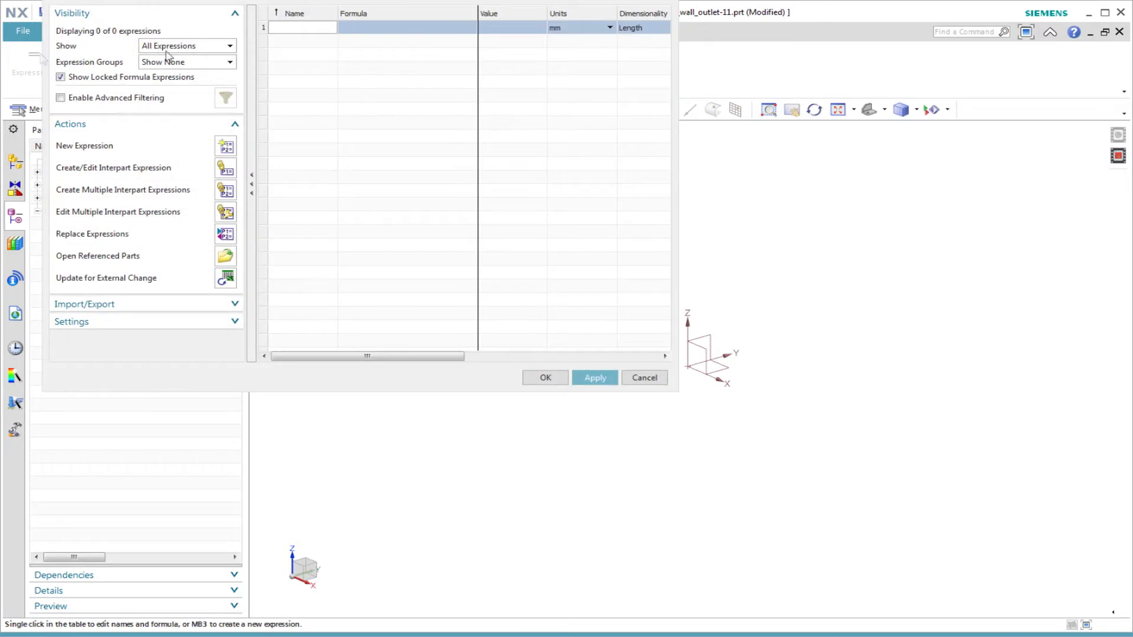
pyautogui.click(193, 47)
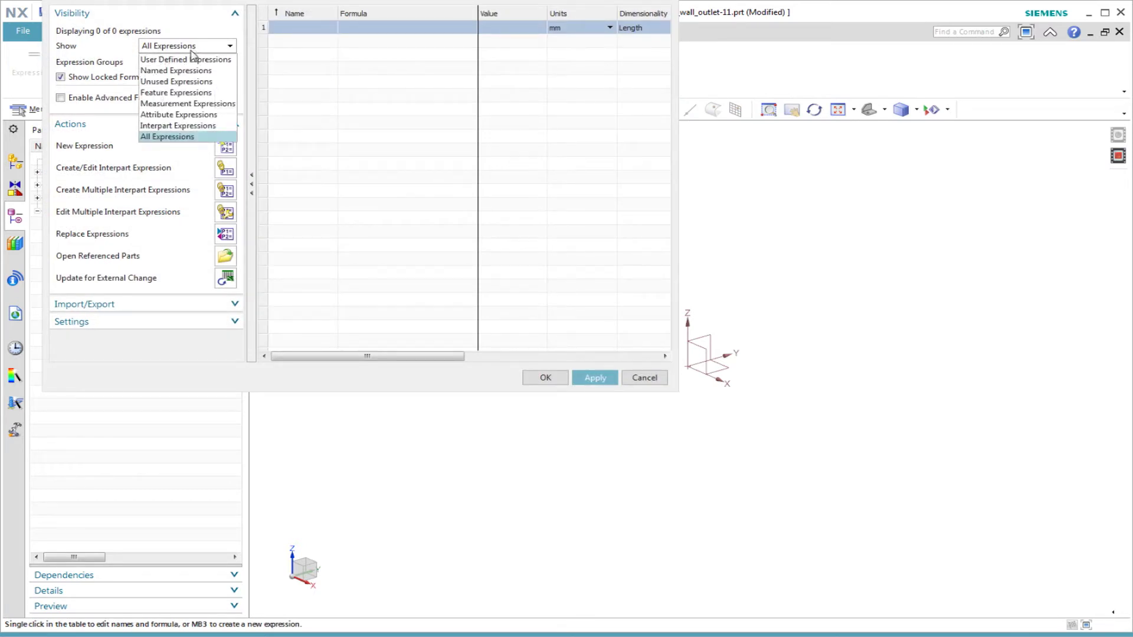
pyautogui.click(188, 71)
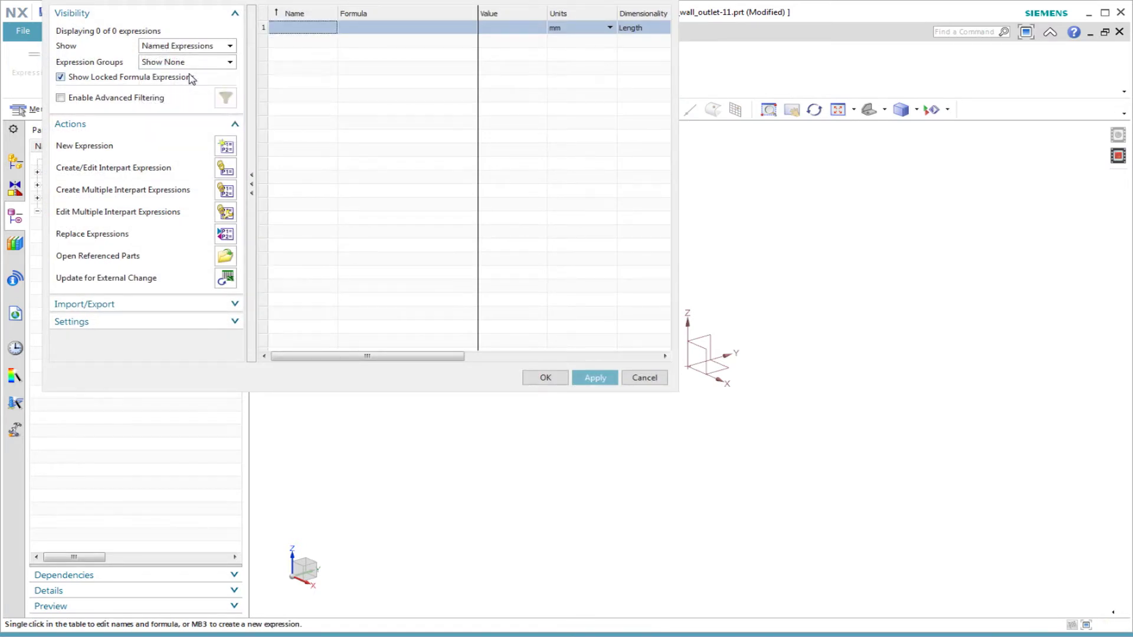
# - Add expressions height = 112 mm and width = 70 mm and close the editor
pyautogui.click(294, 31)
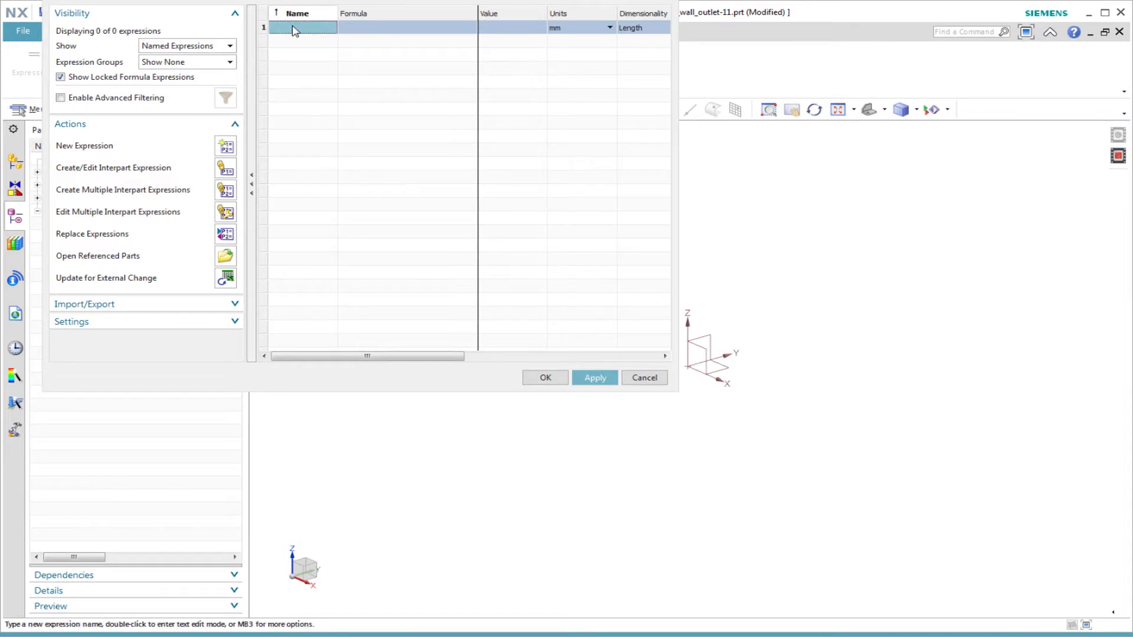
pyautogui.write('height')
pyautogui.click(390, 29)
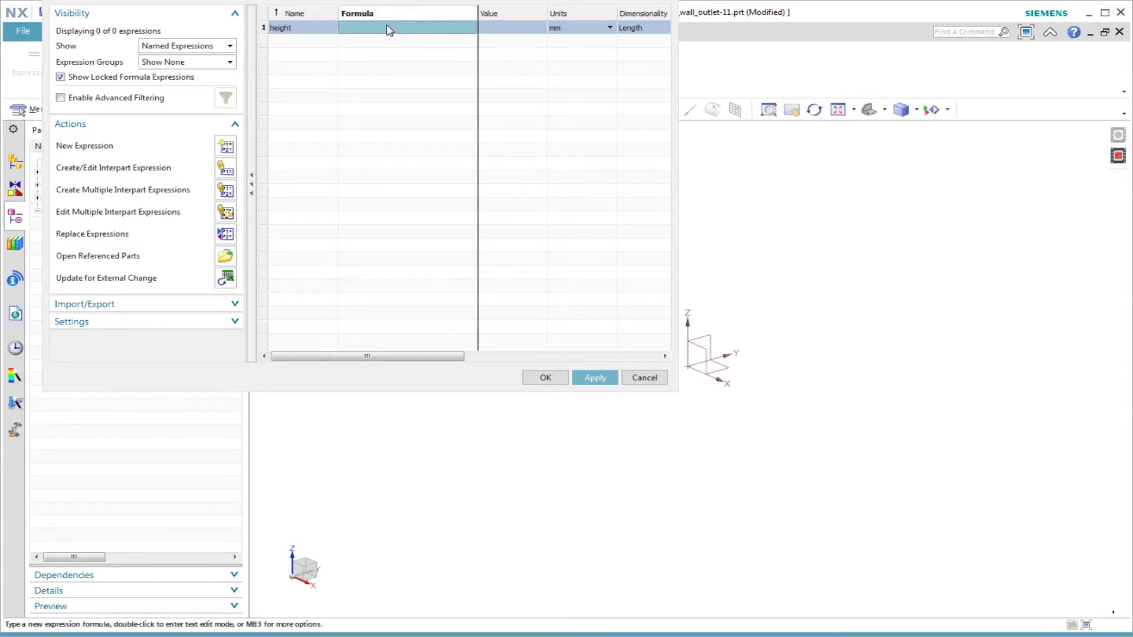
pyautogui.write('112')
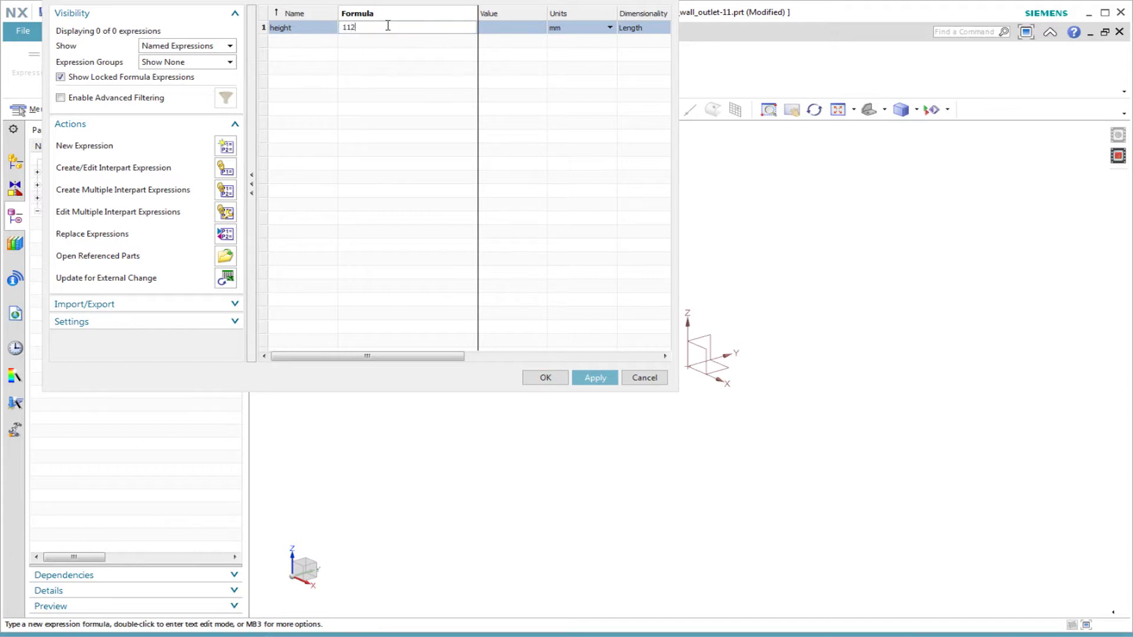
pyautogui.press('Return')
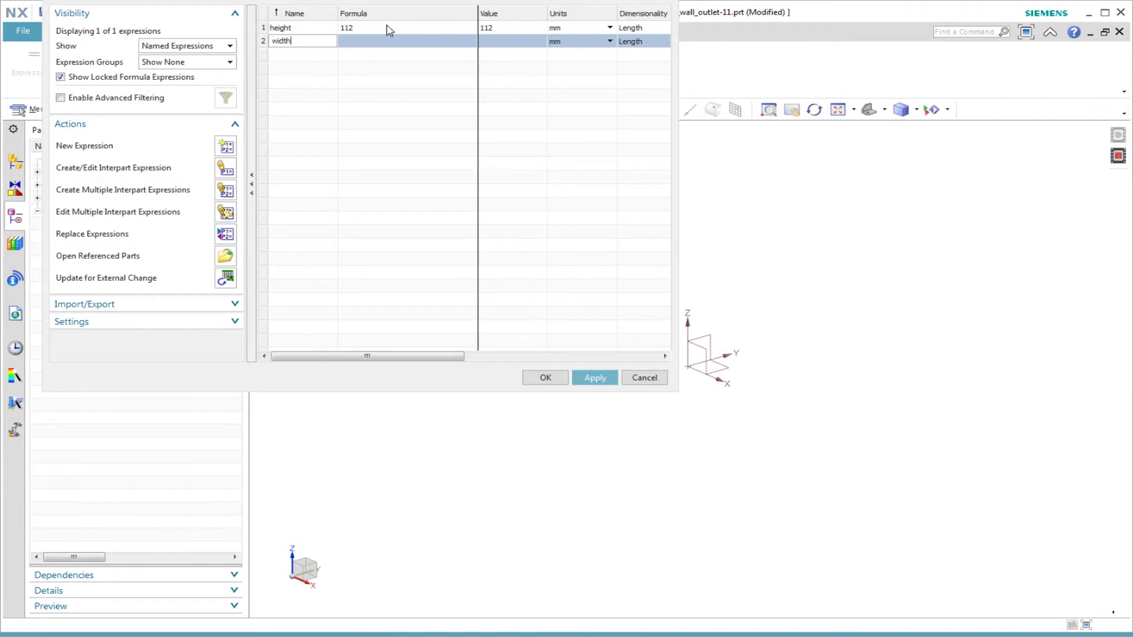
pyautogui.press('Tab')
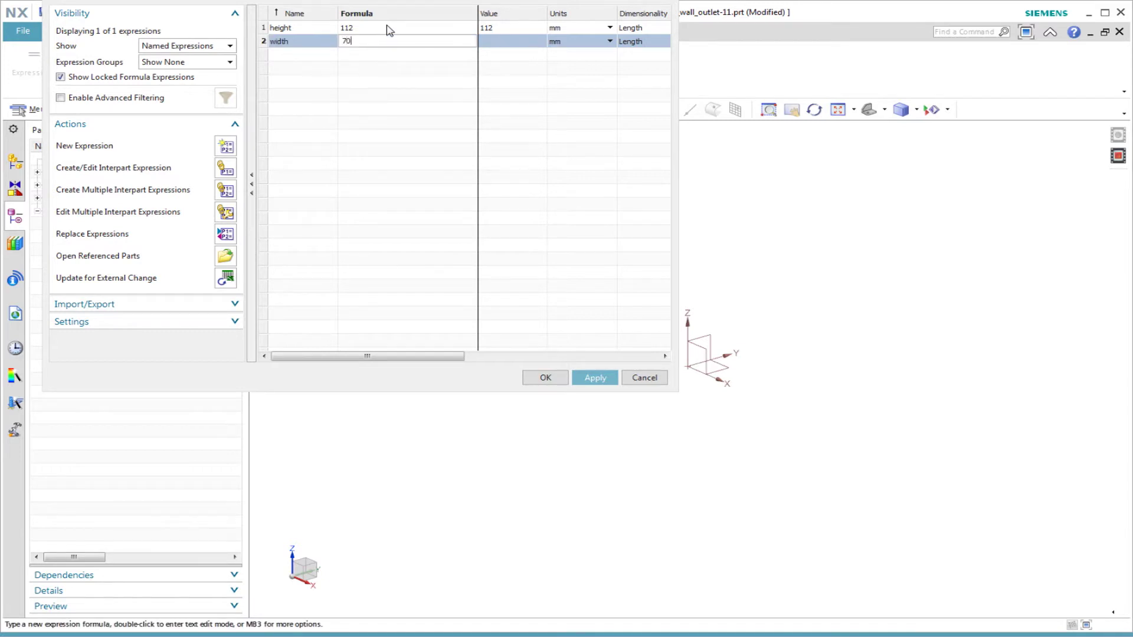
pyautogui.press('Return')
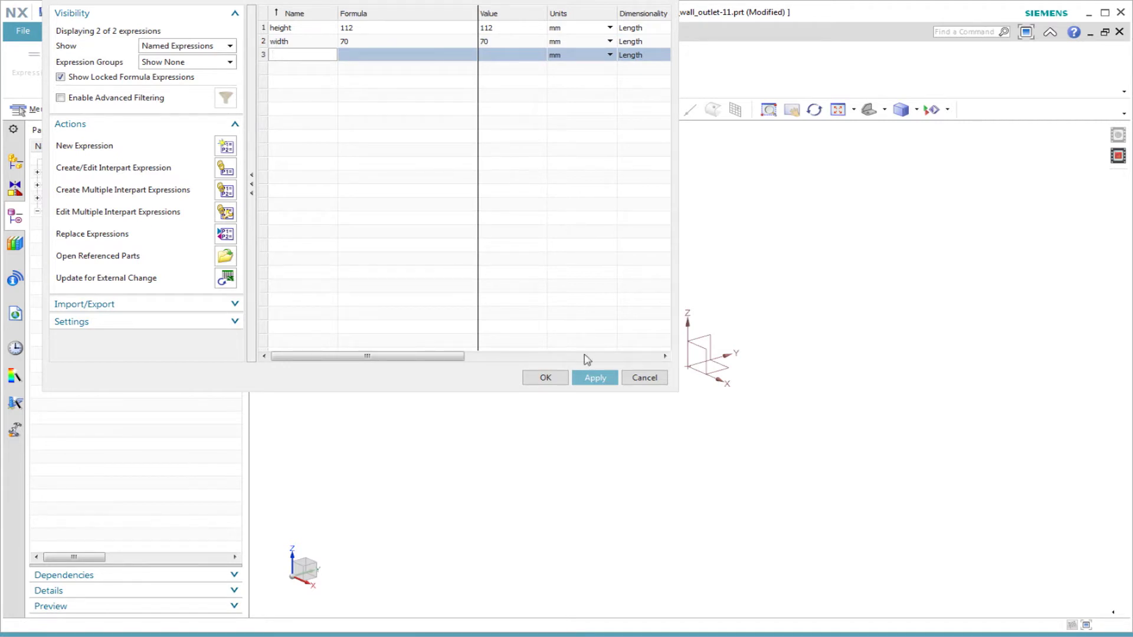
pyautogui.click(558, 379)
# - Create a new sketch on the XY plane
pyautogui.click(66, 32)
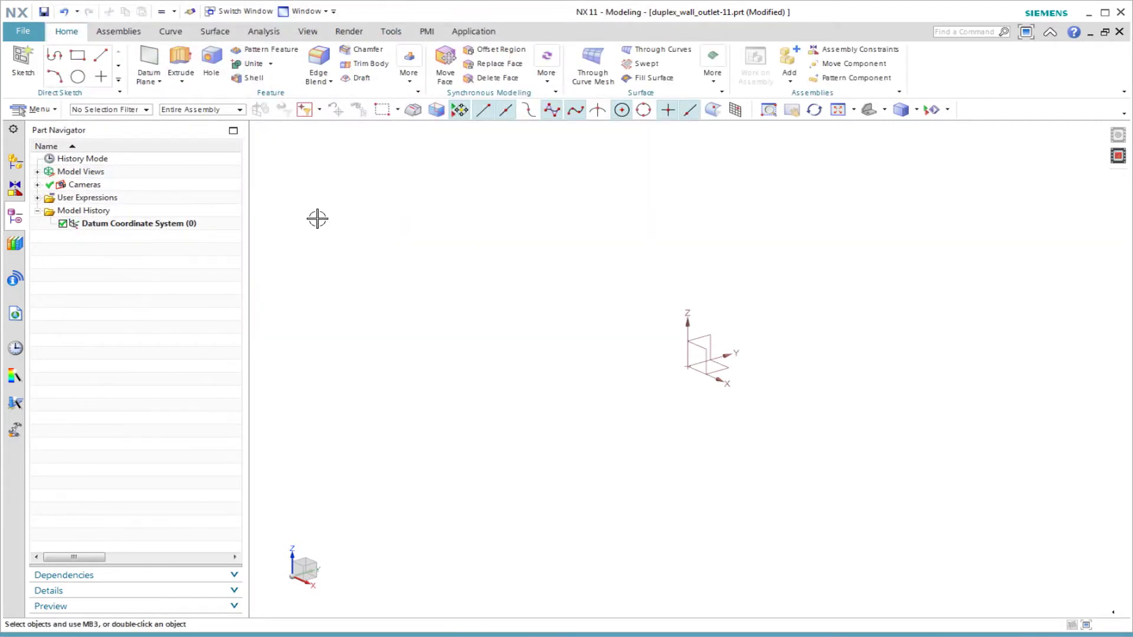
pyautogui.click(22, 58)
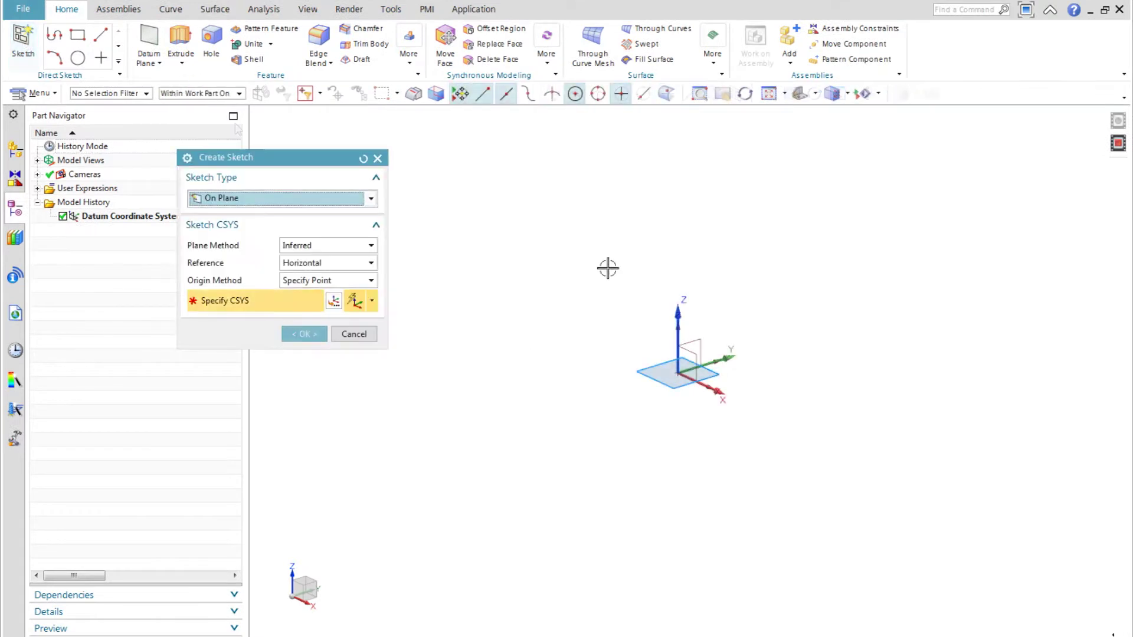
pyautogui.click(675, 334)
pyautogui.middleClick(683, 357)
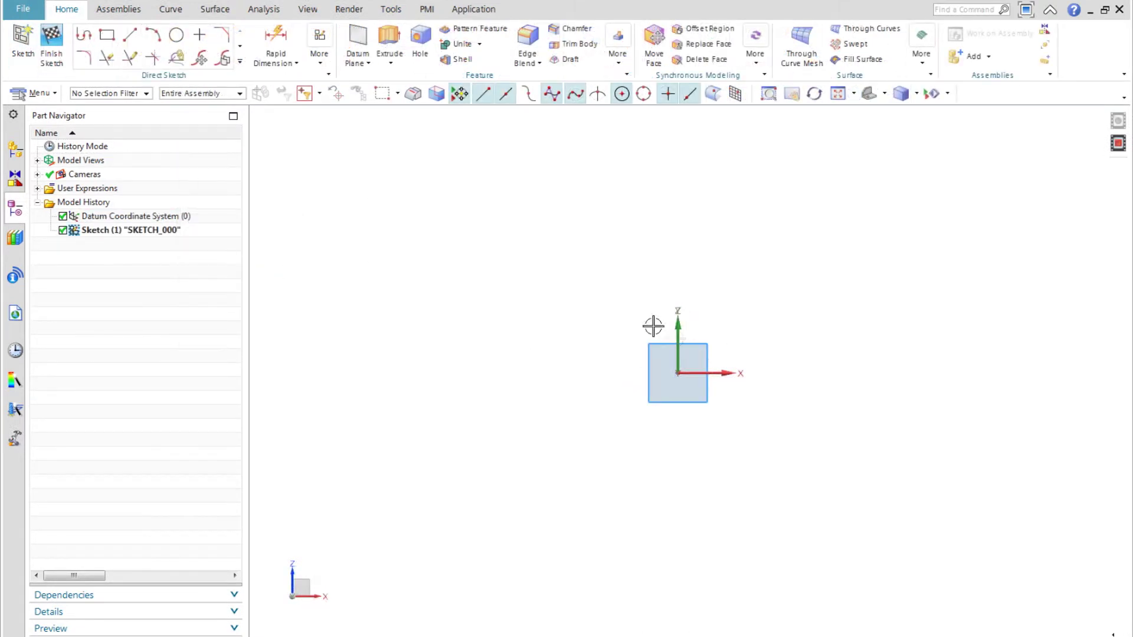
# - Draw a from-centre rectangle at the origin, about 60 × 90, and reposition its width dimension
pyautogui.click(107, 36)
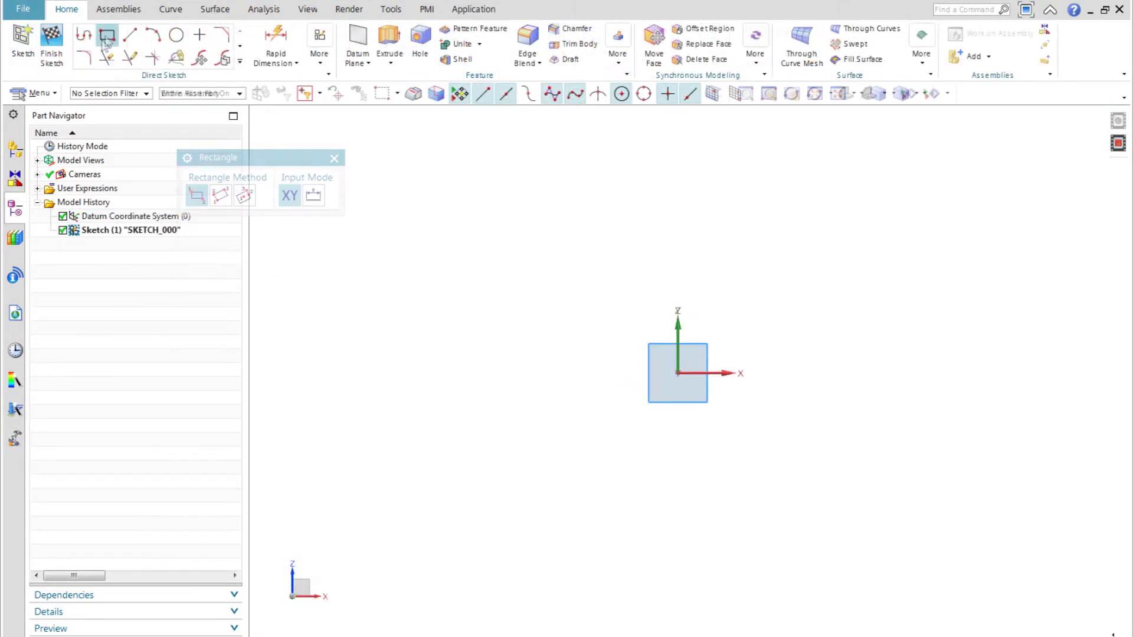
pyautogui.click(244, 199)
pyautogui.click(677, 372)
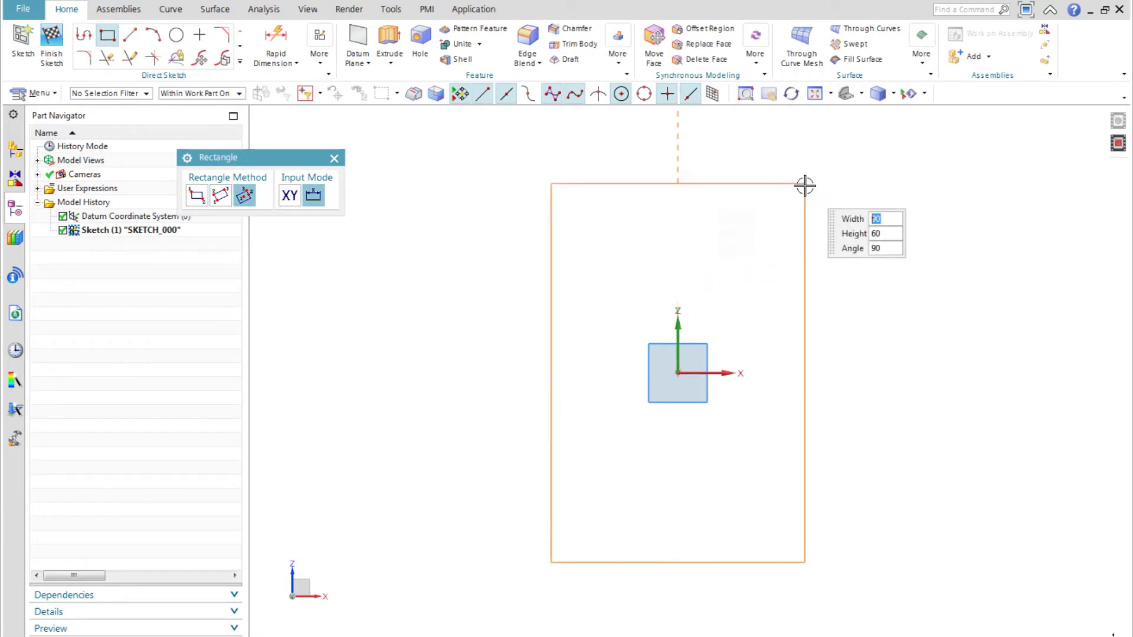
pyautogui.click(804, 186)
pyautogui.middleClick(850, 185)
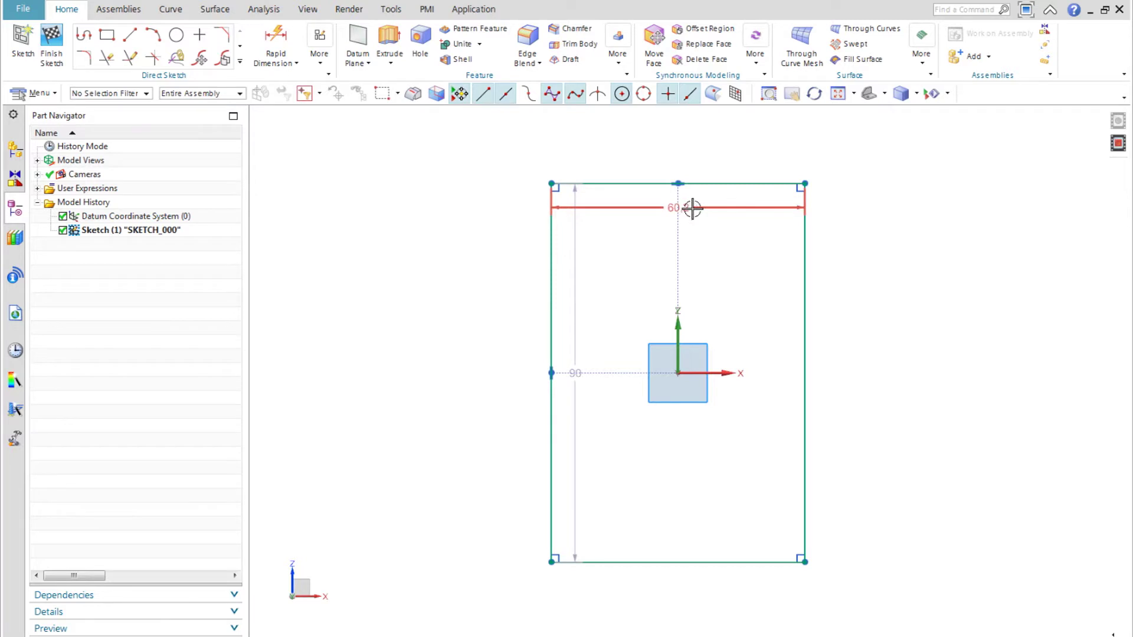
pyautogui.moveTo(693, 208); pyautogui.dragTo(683, 145)
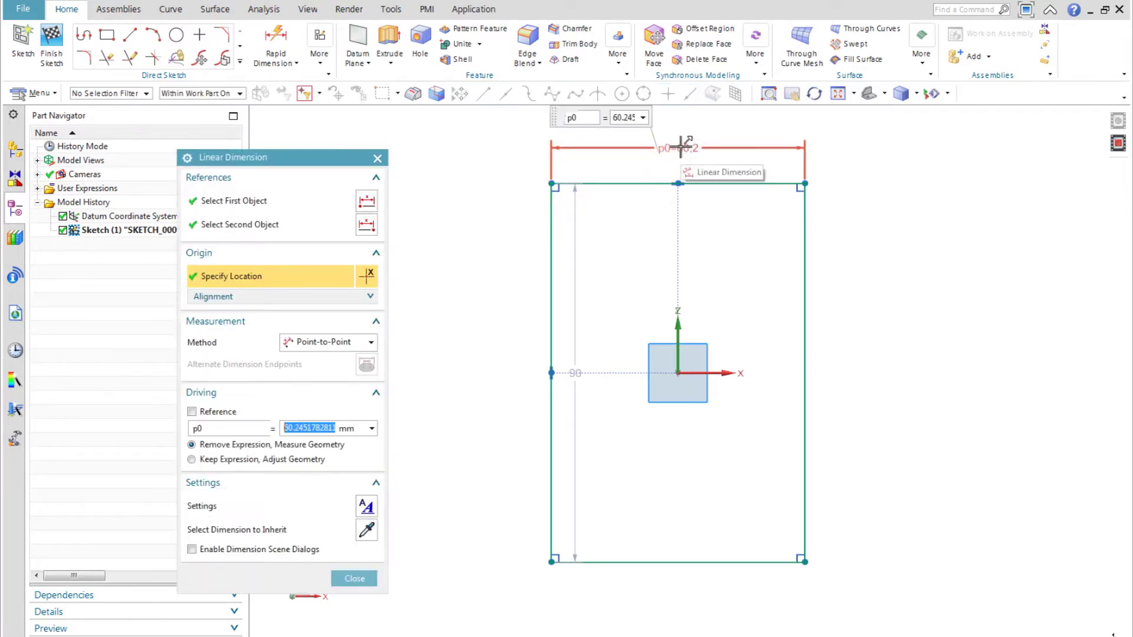
# - Set the rectangle's horizontal dimension to the width expression
pyautogui.write('width')
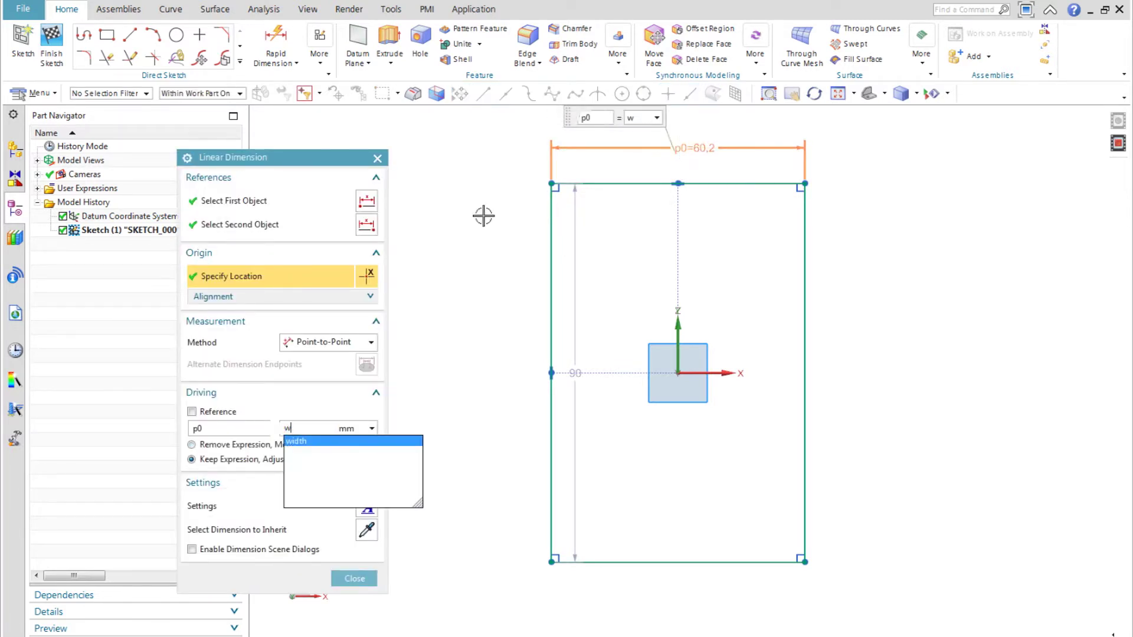
pyautogui.click(306, 449)
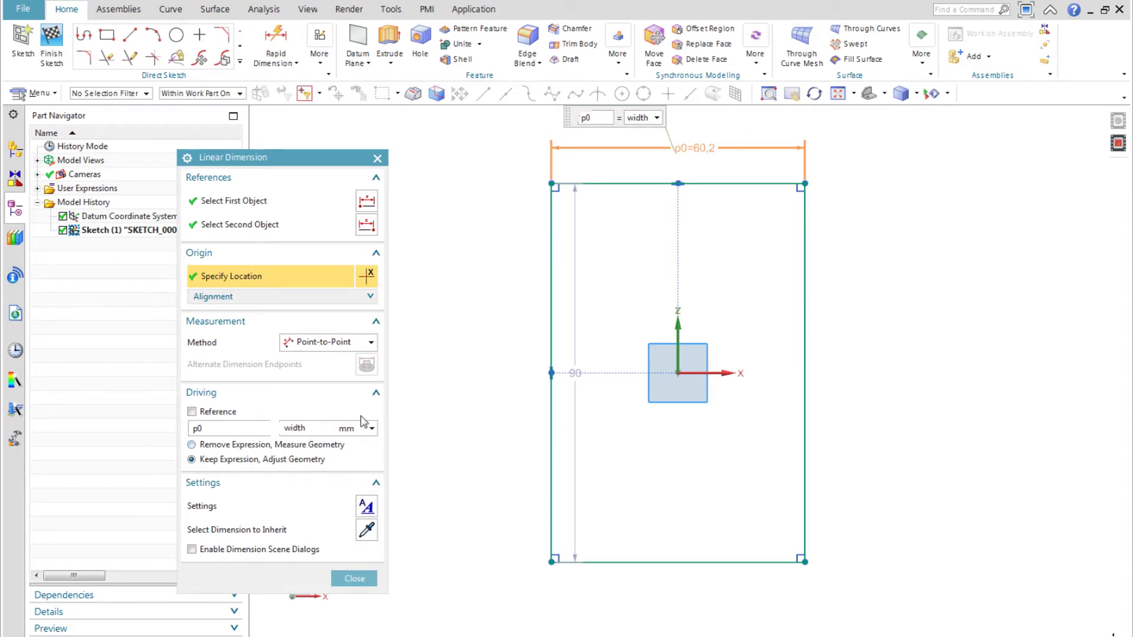
pyautogui.middleClick(432, 394)
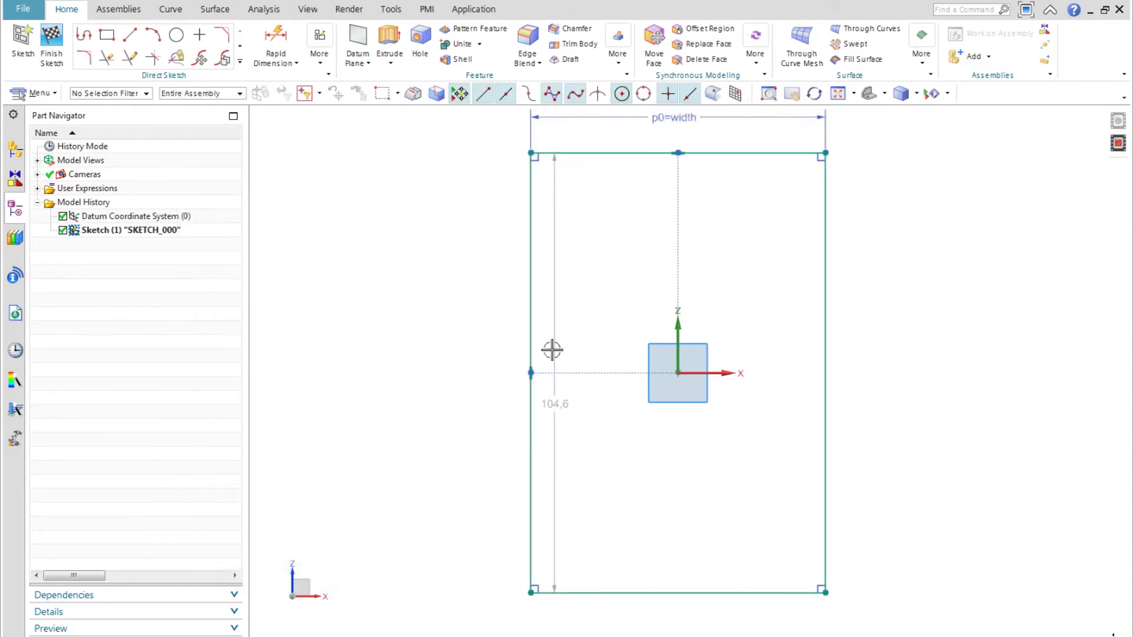
# - Set the rectangle's vertical dimension to the height expression
pyautogui.doubleClick(463, 362)
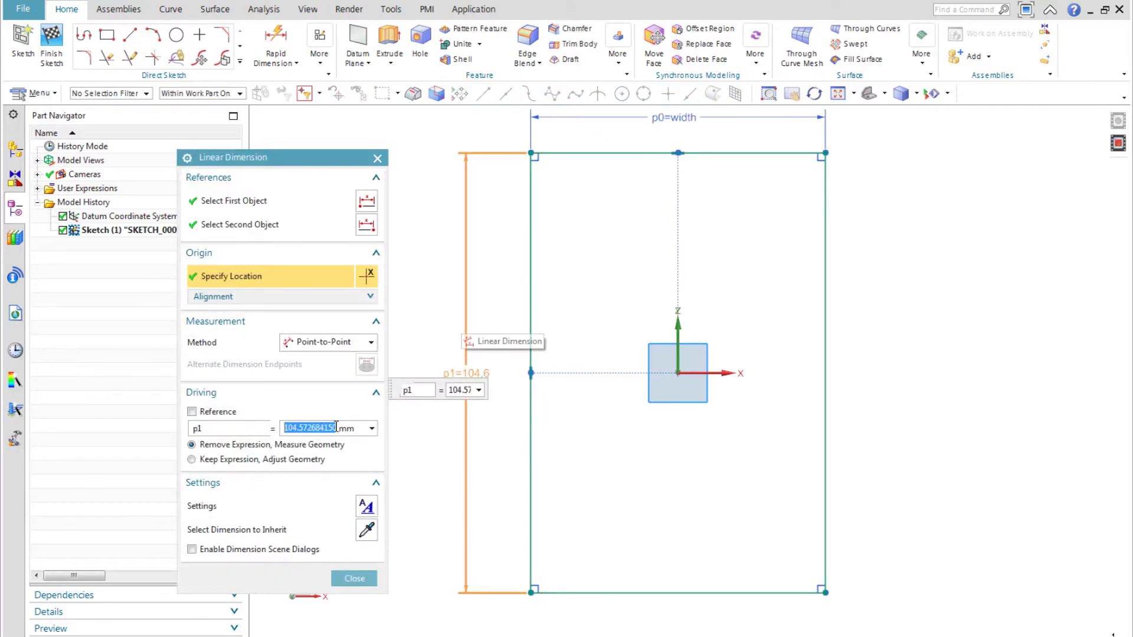
pyautogui.write('height')
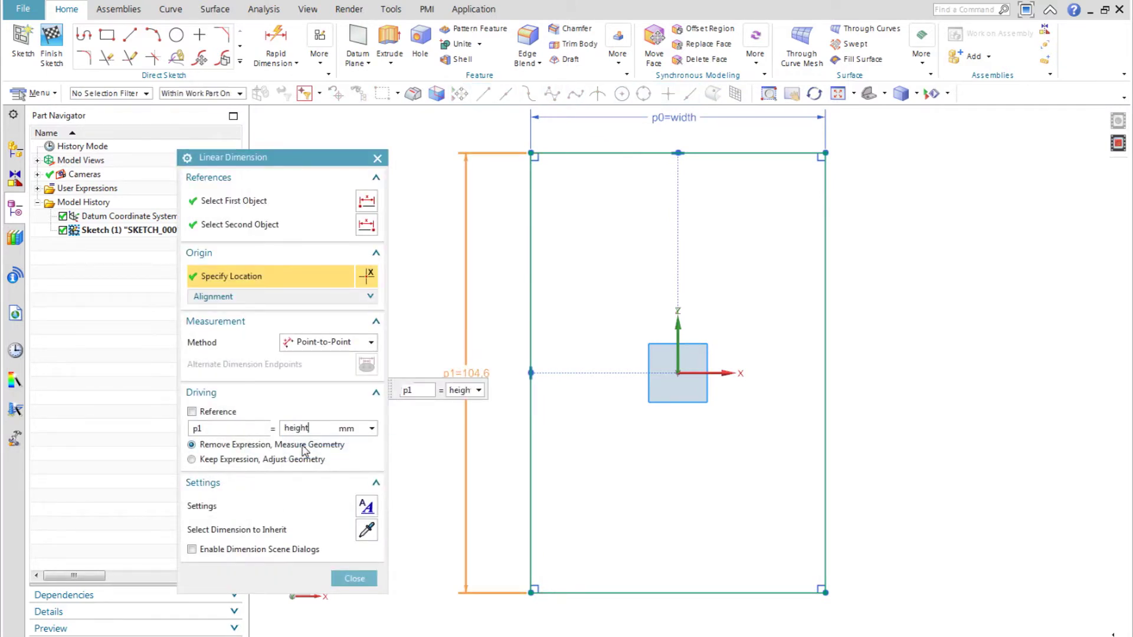
pyautogui.click(352, 584)
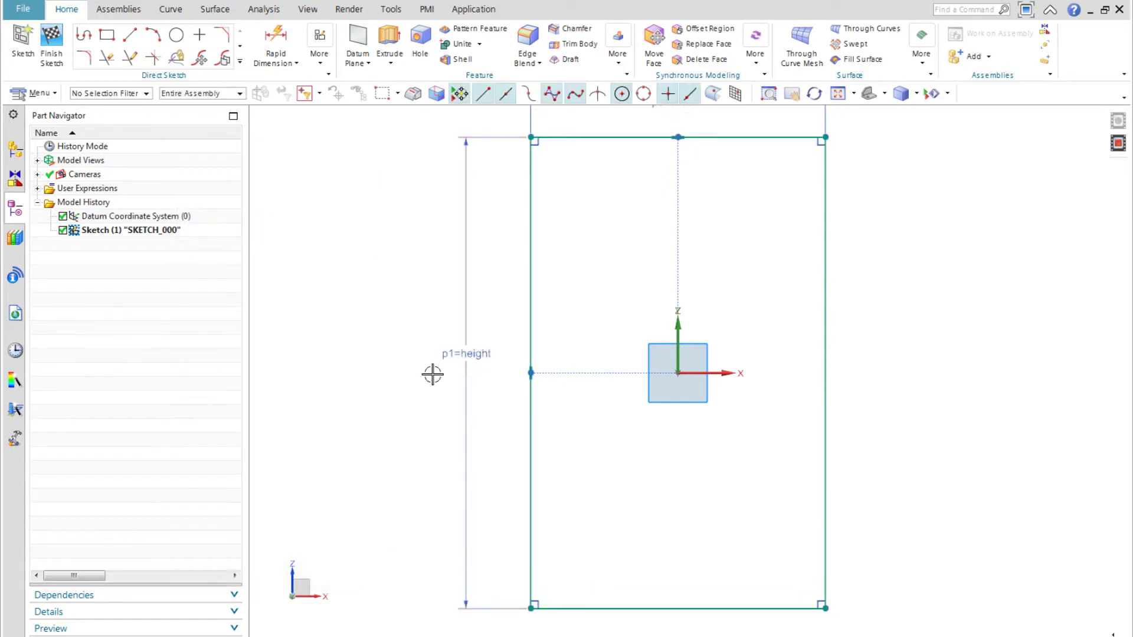
pyautogui.scroll(-2, 424, 365)
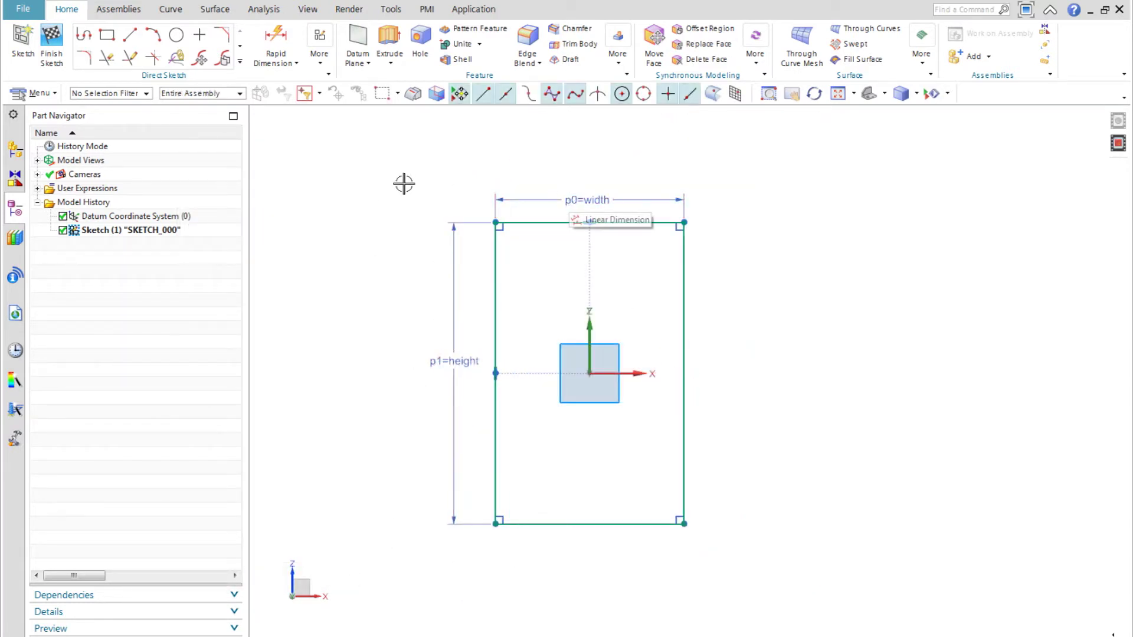
pyautogui.rightClick(310, 168)
# - Finish the first sketch and start a second sketch on the same plane
pyautogui.click(346, 179)
pyautogui.click(22, 44)
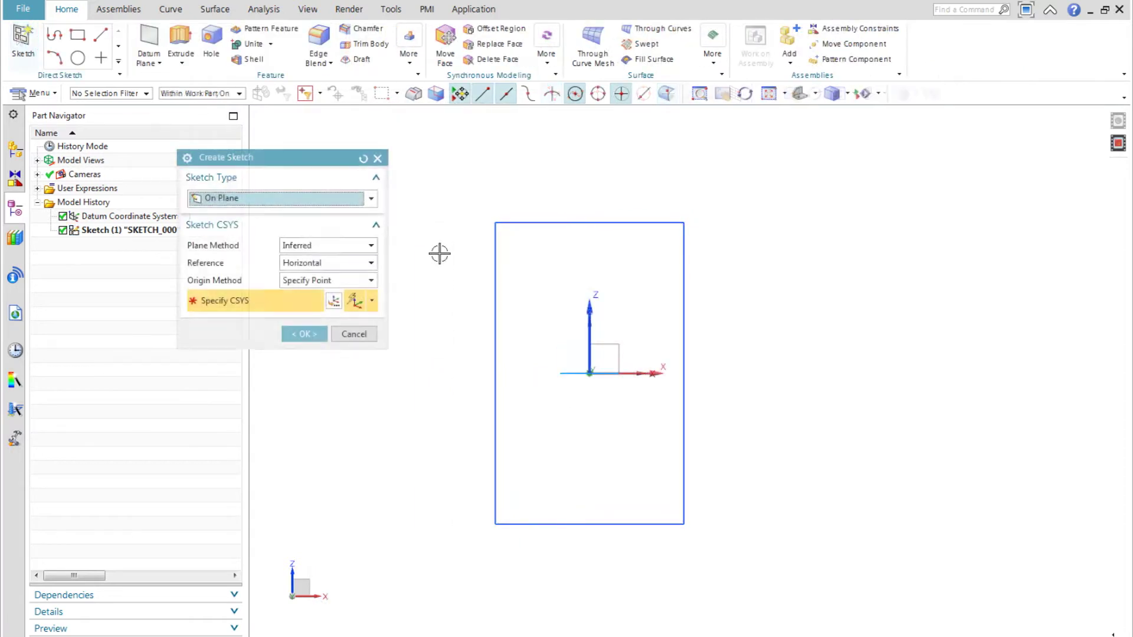
pyautogui.middleClick(625, 345)
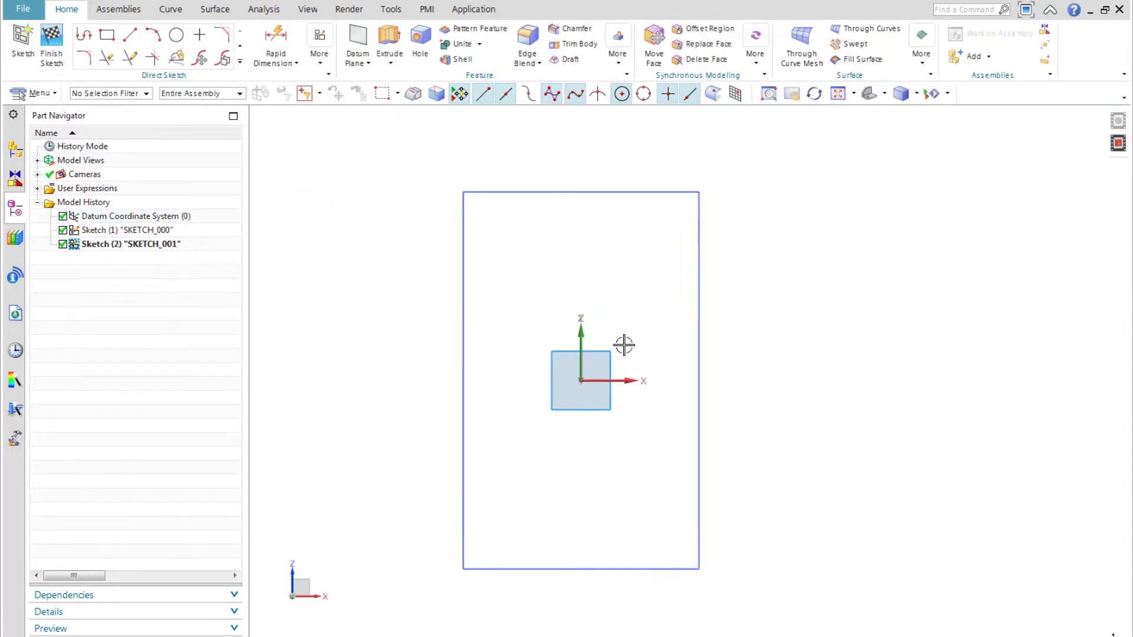
# - Draw a circle above the origin with its centre constrained to the vertical axis
pyautogui.press('o')
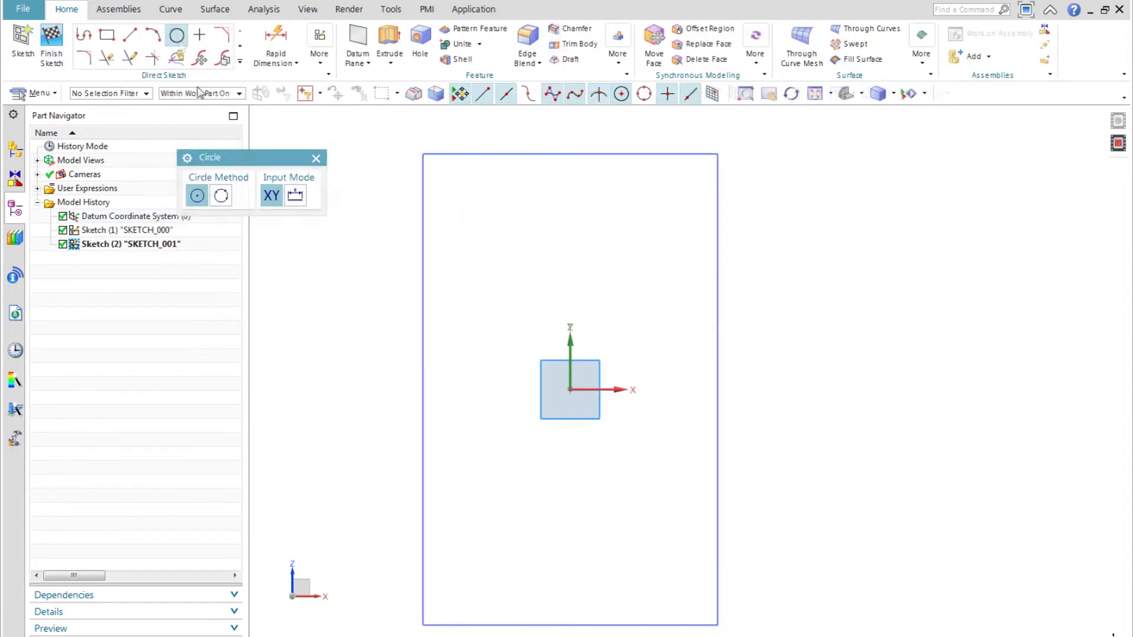
pyautogui.click(605, 272)
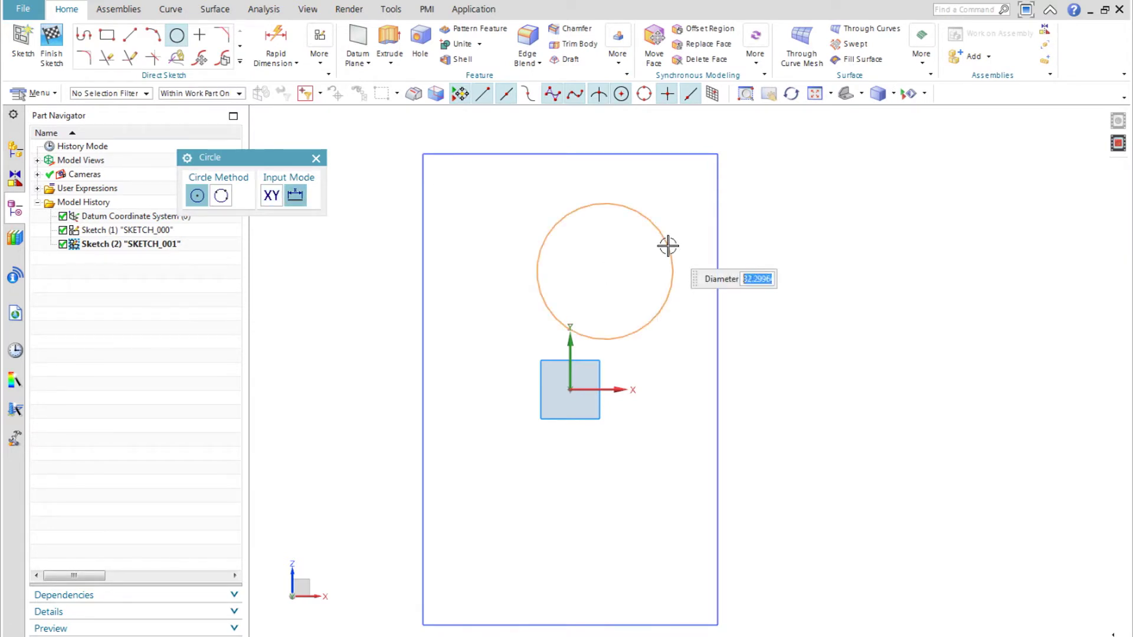
pyautogui.click(667, 245)
pyautogui.press('Escape')
pyautogui.click(606, 272)
pyautogui.click(570, 377)
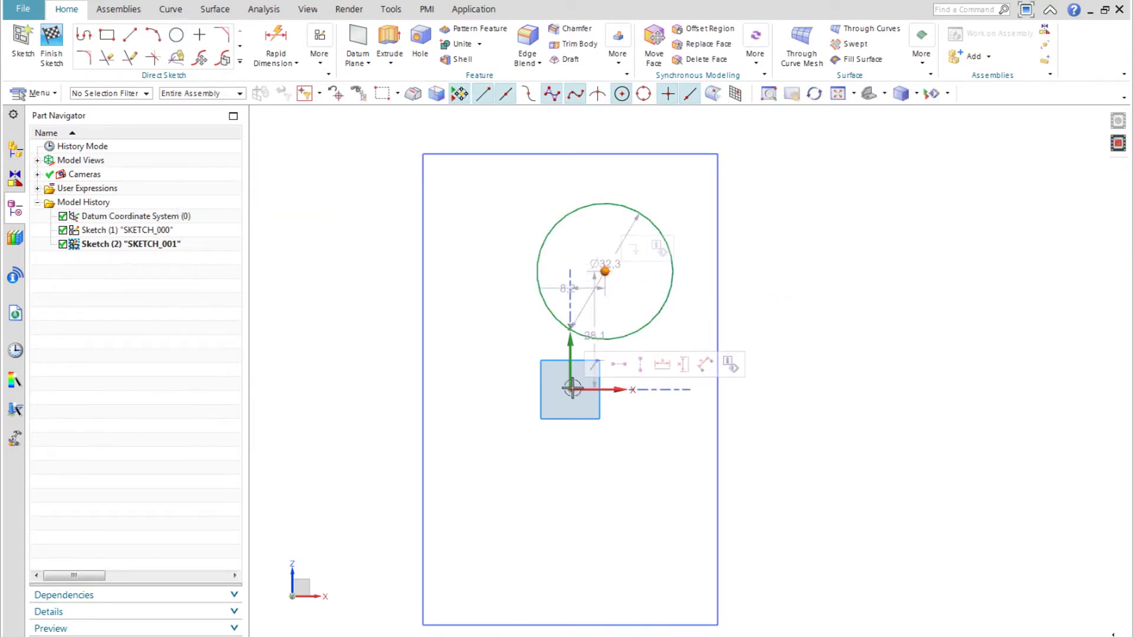
pyautogui.click(642, 367)
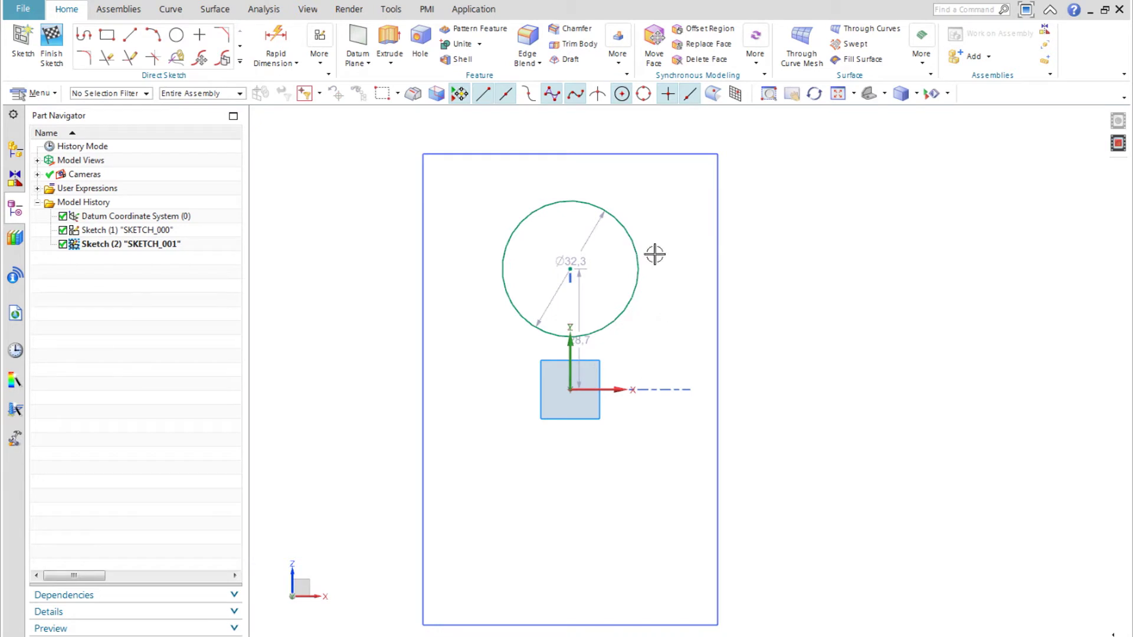
# - Give the circle a 34.1 diameter dimension
pyautogui.press('d')
pyautogui.click(622, 223)
pyautogui.click(775, 190)
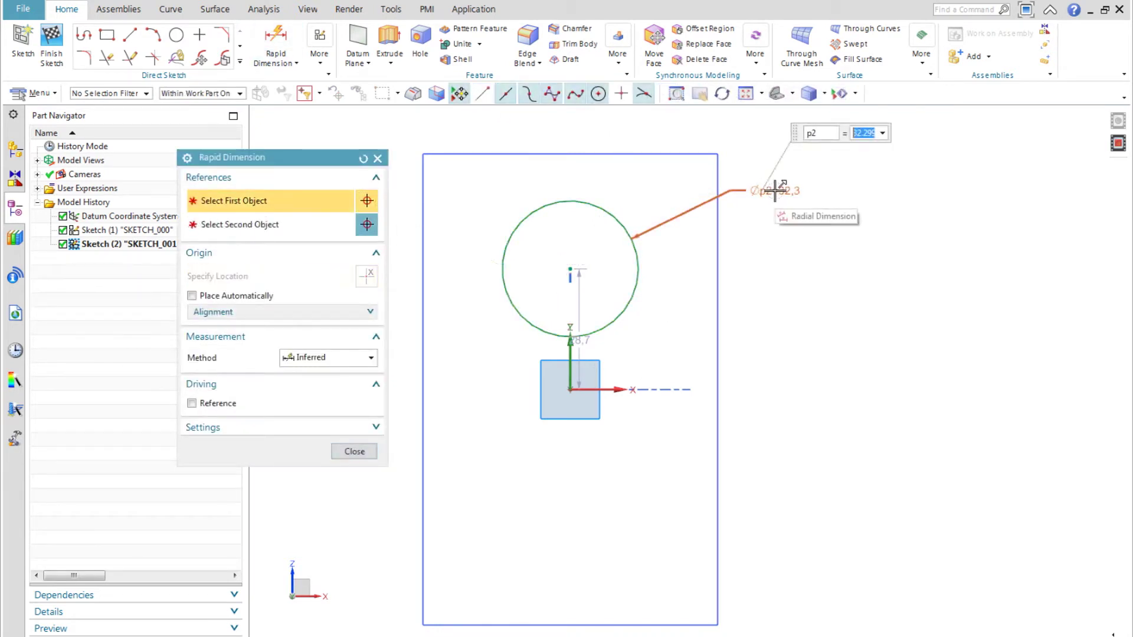
pyautogui.write('34.1')
pyautogui.press('Return')
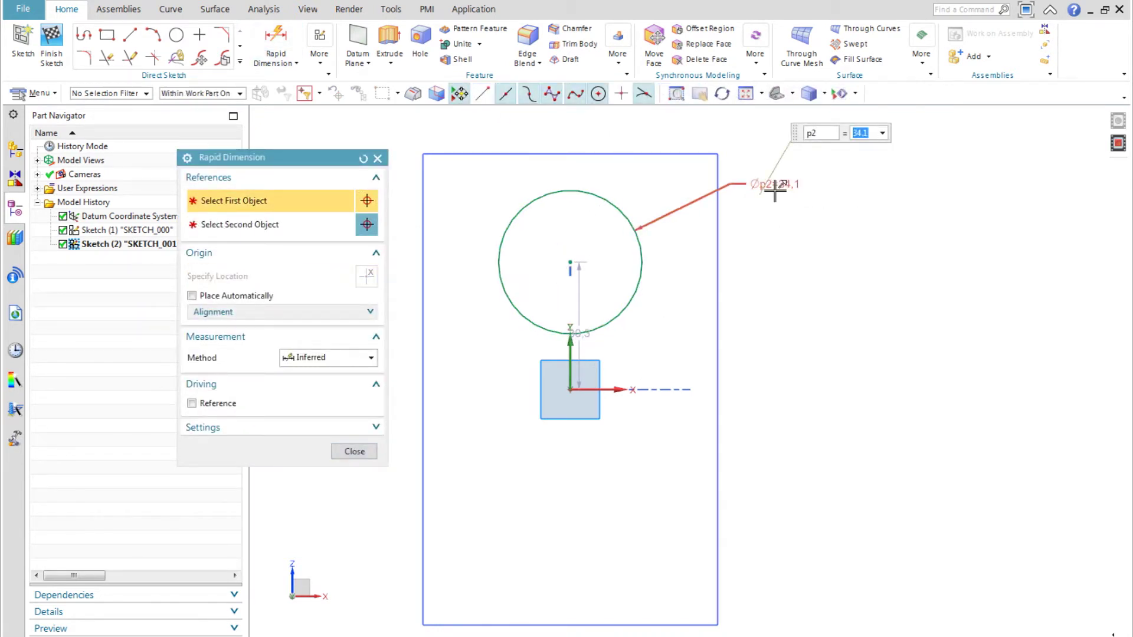
pyautogui.click(358, 450)
pyautogui.click(107, 38)
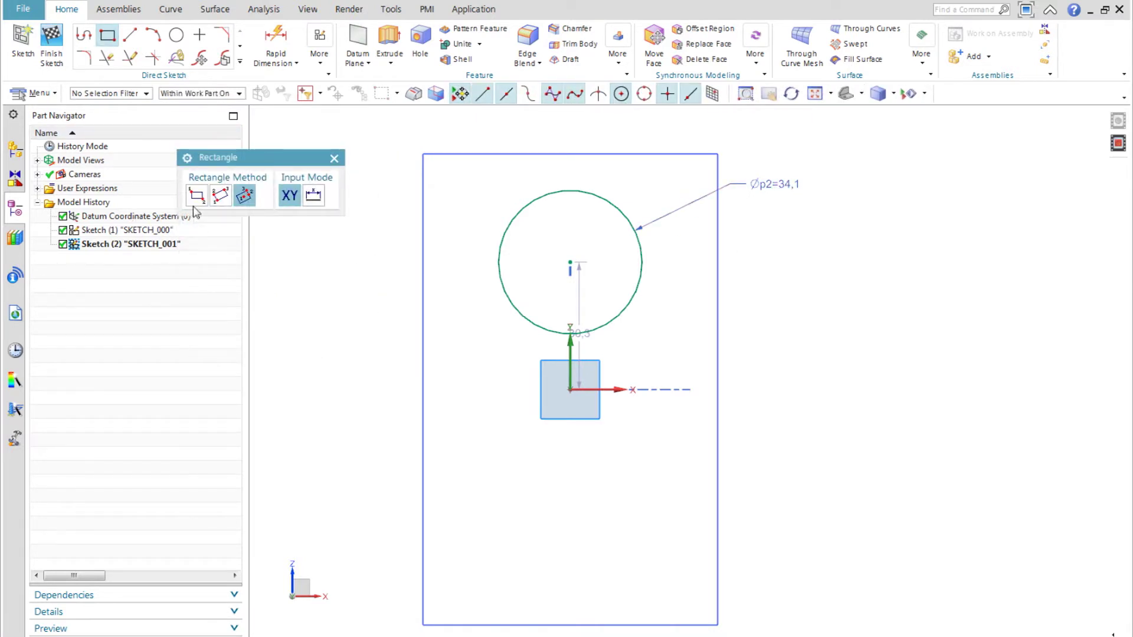
# - Draw a corner-to-corner rectangle inscribed in the circle, with its height dimension placed at left
pyautogui.click(505, 233)
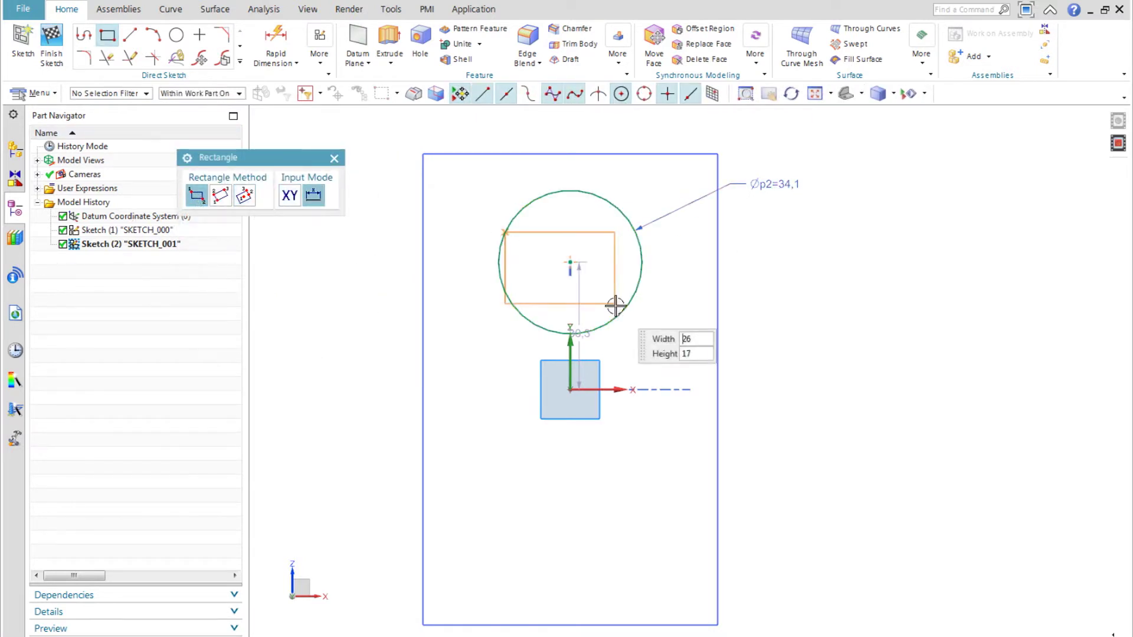
pyautogui.click(621, 312)
pyautogui.press('Escape')
pyautogui.scroll(3, 666, 251)
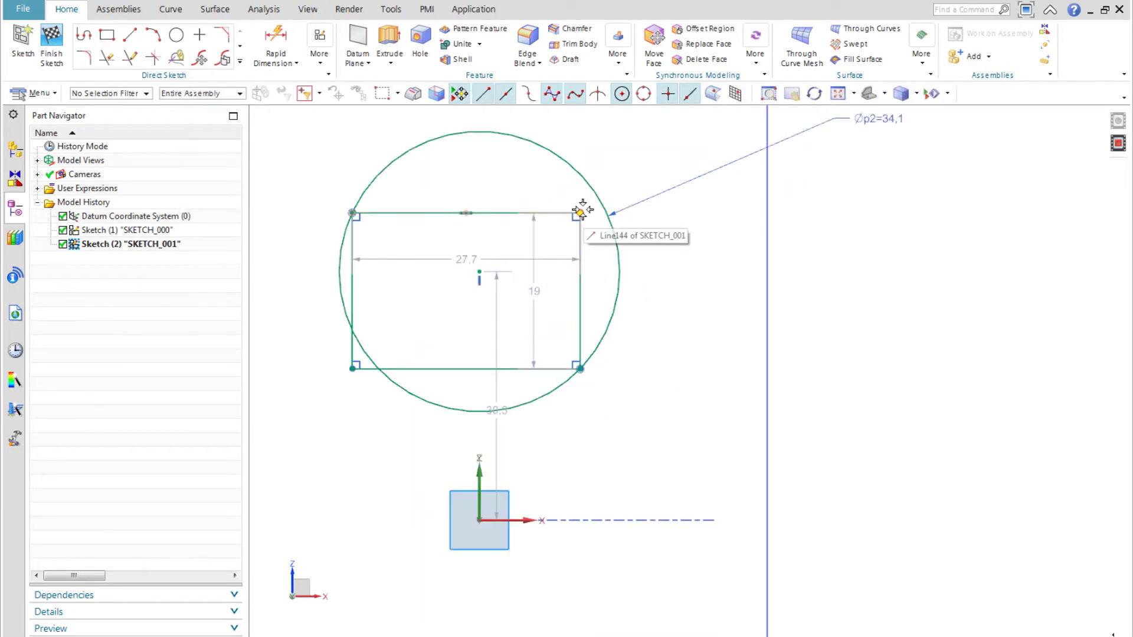
pyautogui.moveTo(580, 210); pyautogui.dragTo(593, 184)
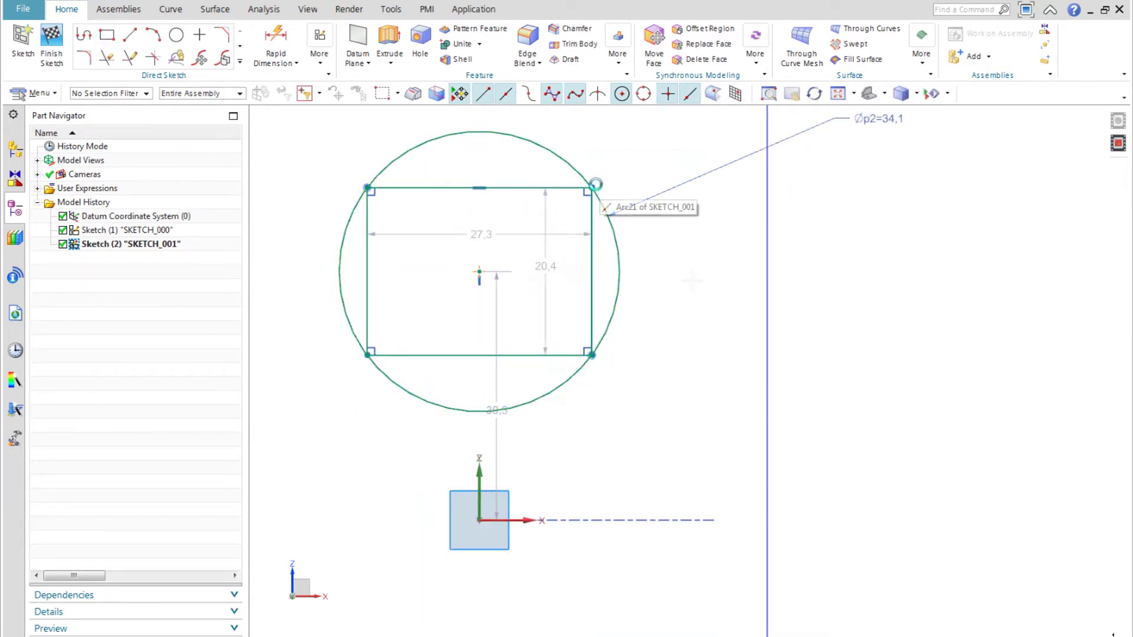
pyautogui.scroll(-2, 692, 280)
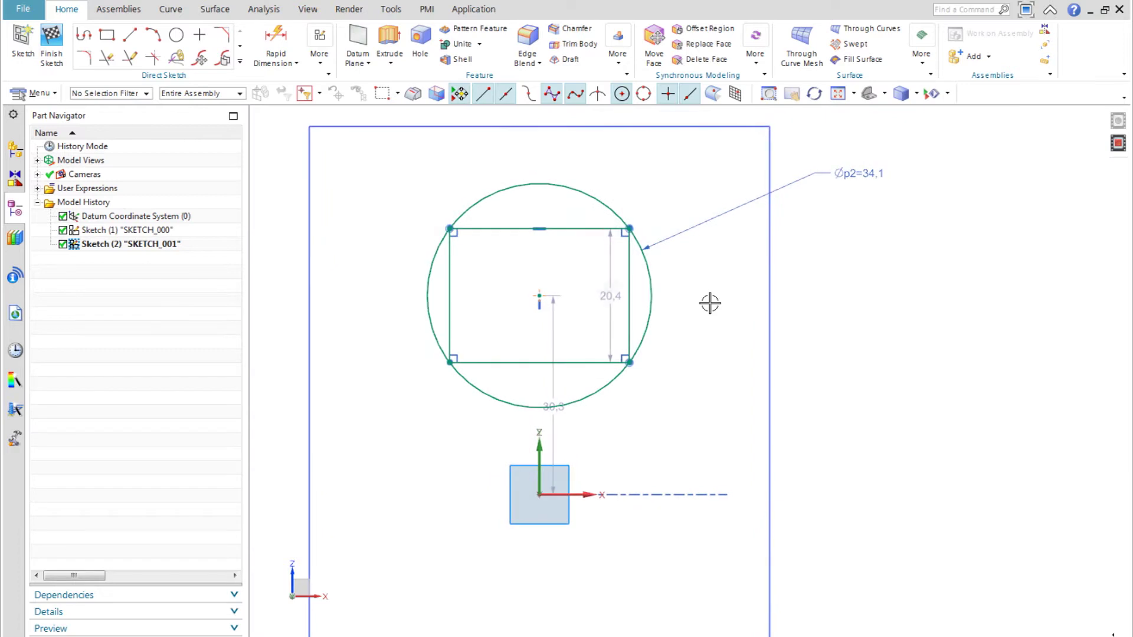
pyautogui.moveTo(607, 293); pyautogui.dragTo(373, 294)
pyautogui.click(372, 295)
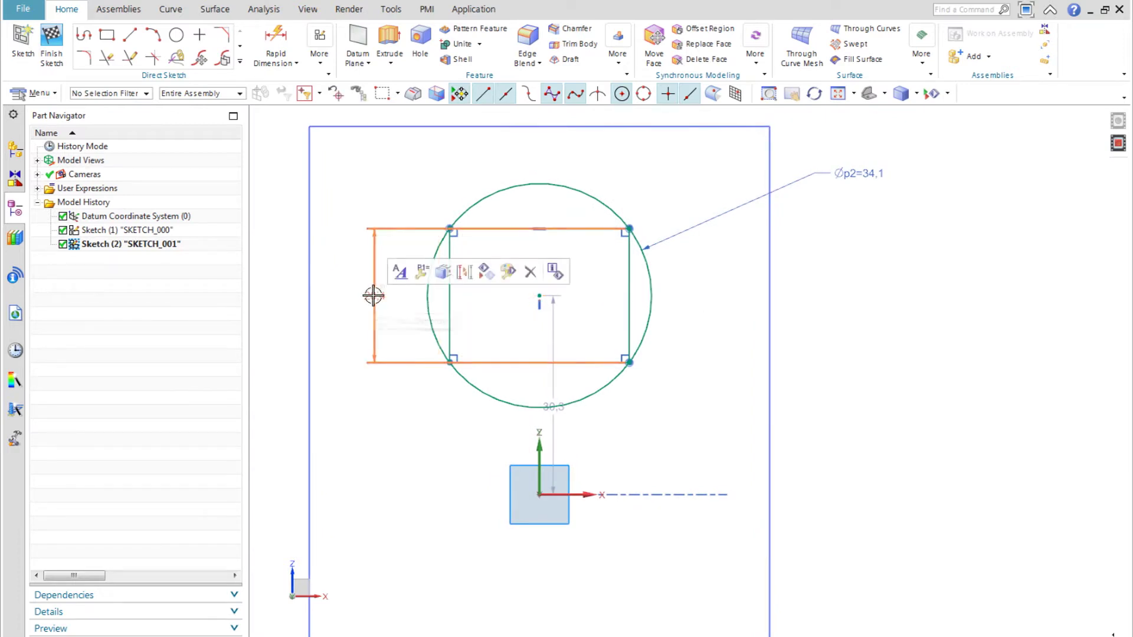
# - Set the rectangle height to 28.6
pyautogui.doubleClick(373, 295)
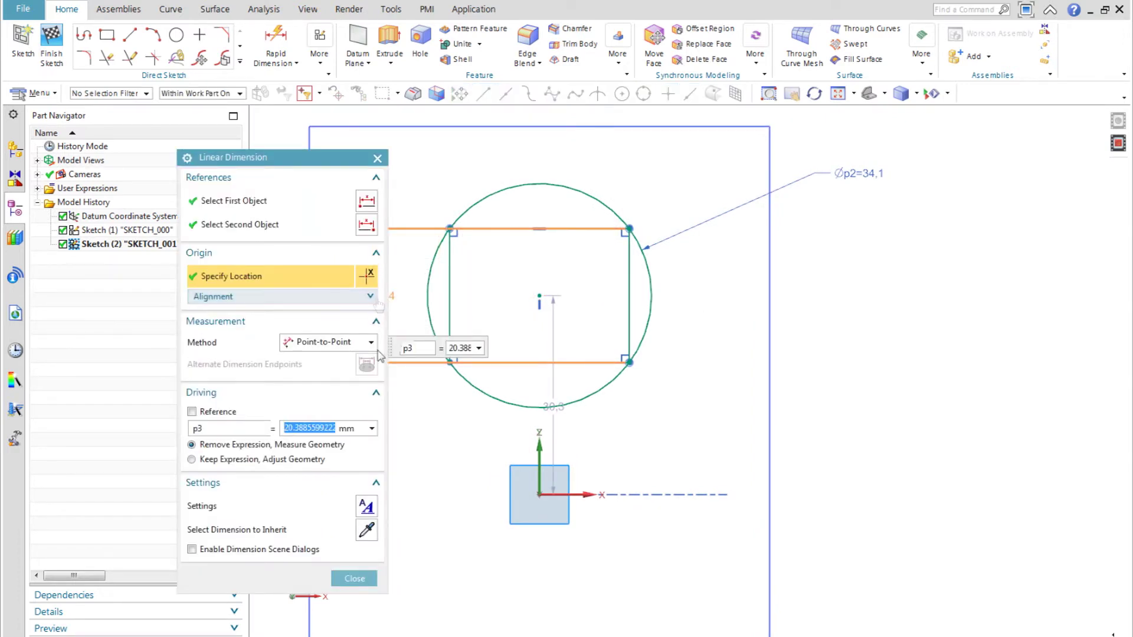
pyautogui.write('28.6')
pyautogui.press('Return')
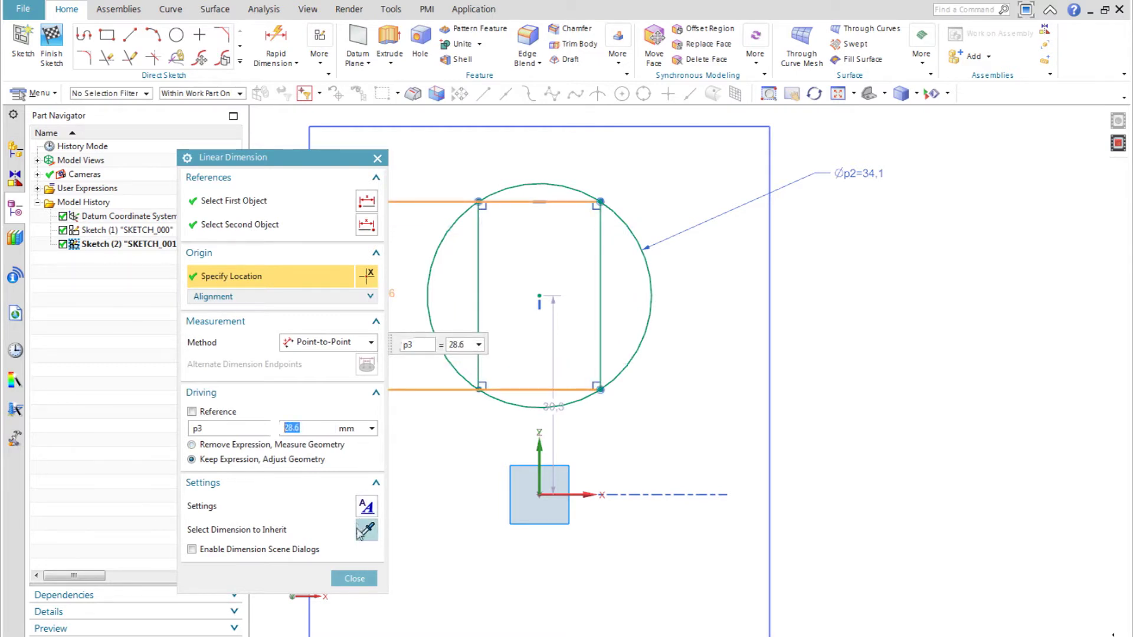
pyautogui.click(354, 577)
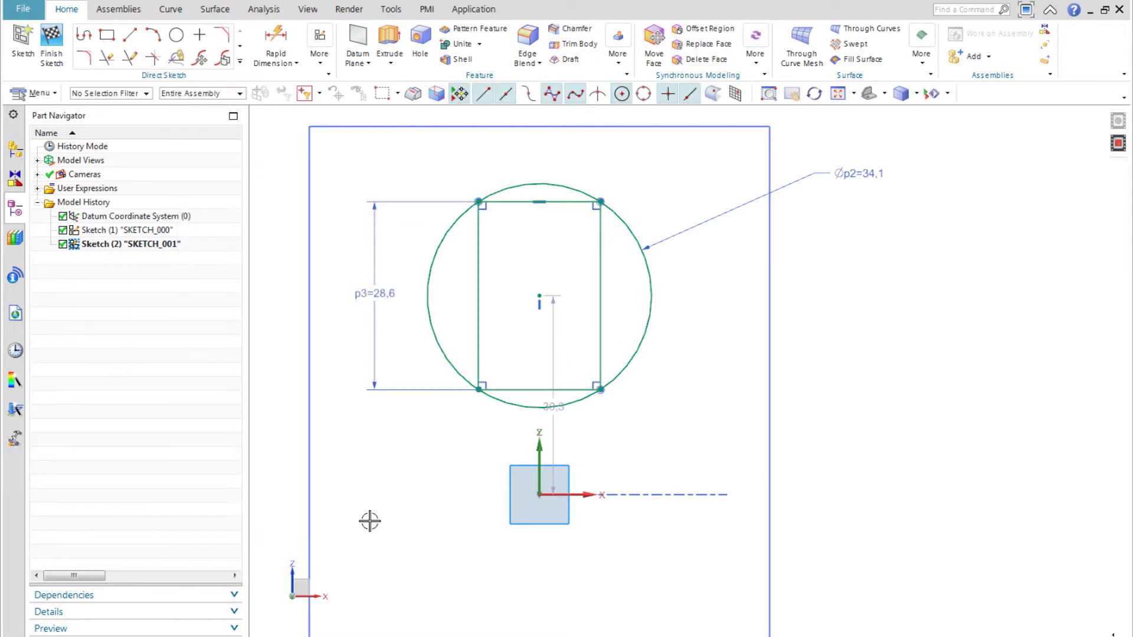
# - Convert the rectangle's two vertical sides to reference lines
pyautogui.click(481, 247)
pyautogui.click(602, 253)
pyautogui.click(648, 209)
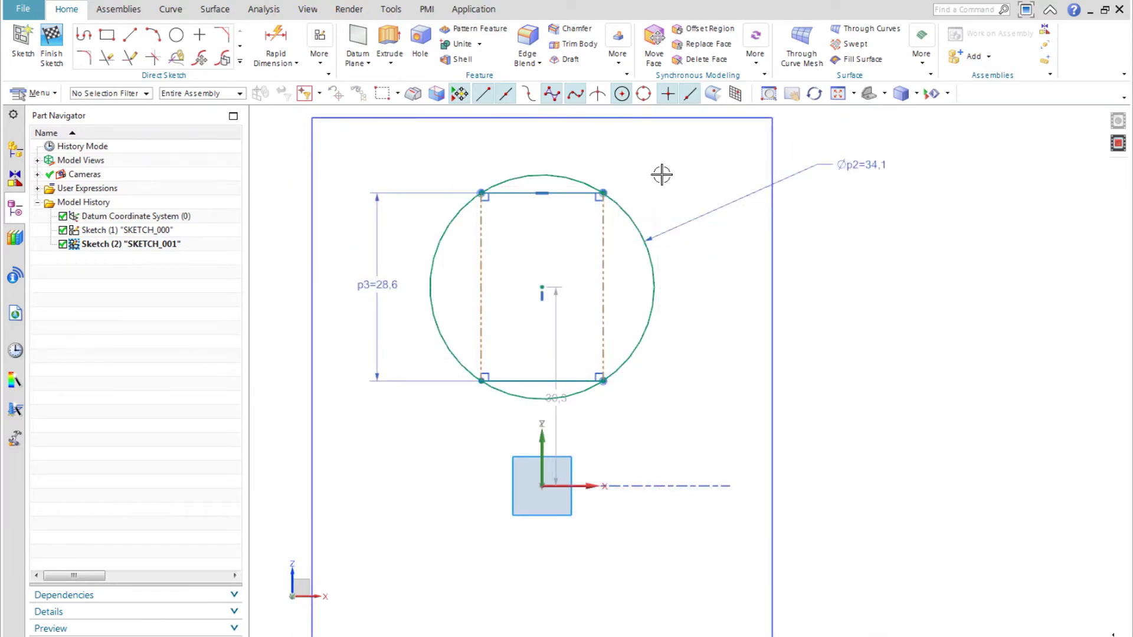
# - Mirror the circle and rectangle across the horizontal X axis
pyautogui.moveTo(703, 145)
pyautogui.mouseDown()
pyautogui.moveTo(405, 392)
pyautogui.moveTo(398, 409)
pyautogui.mouseUp()
pyautogui.click(239, 61)
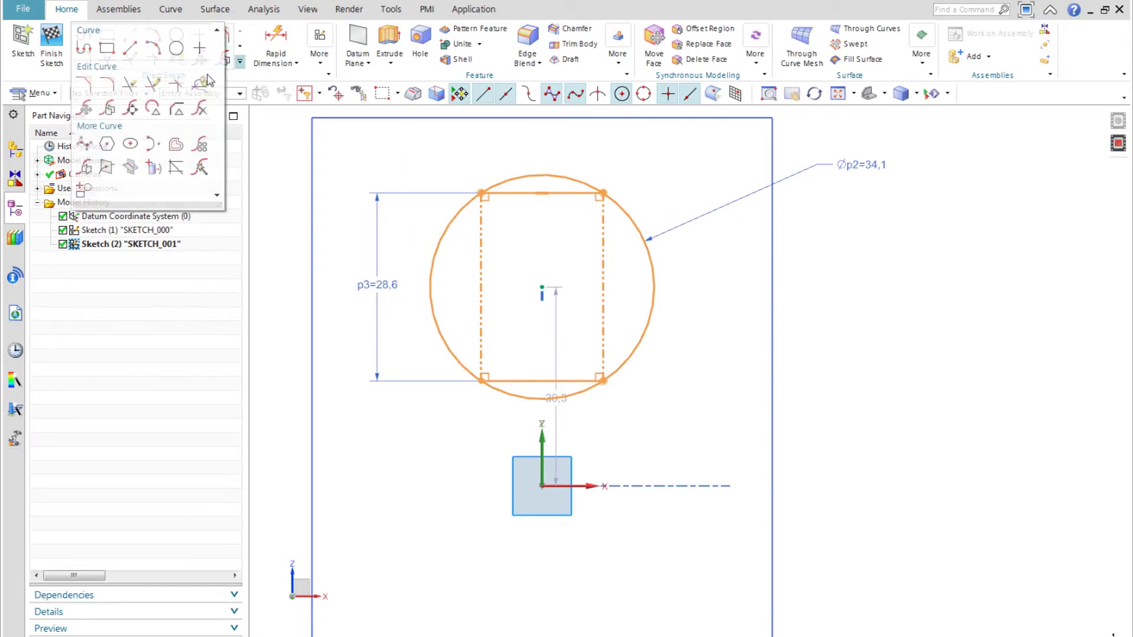
pyautogui.click(128, 107)
pyautogui.click(250, 259)
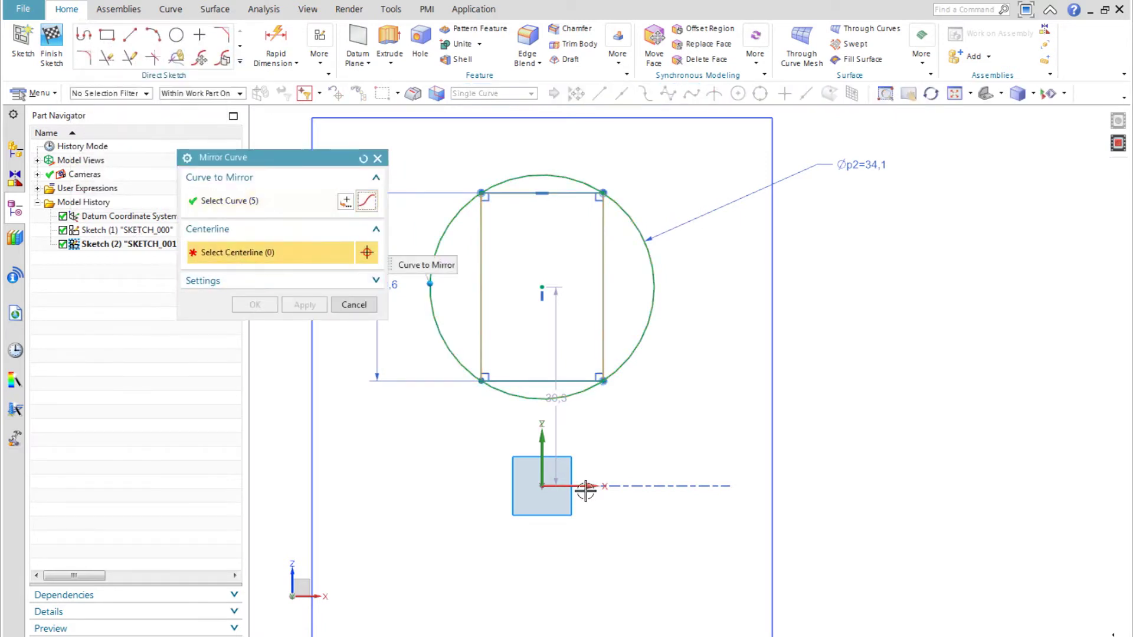
pyautogui.click(586, 486)
pyautogui.scroll(-2, 466, 377)
pyautogui.middleClick(367, 339)
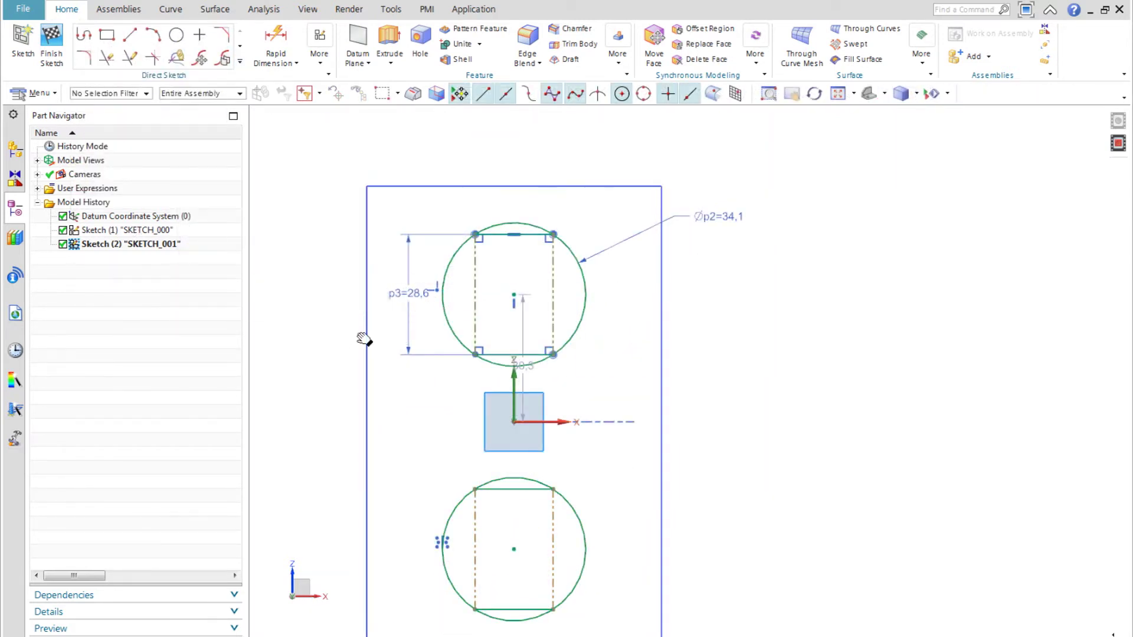
pyautogui.scroll(-1, 501, 112)
# - Dimension the two circle centres 38.8 apart and finish the sketch
pyautogui.click(275, 42)
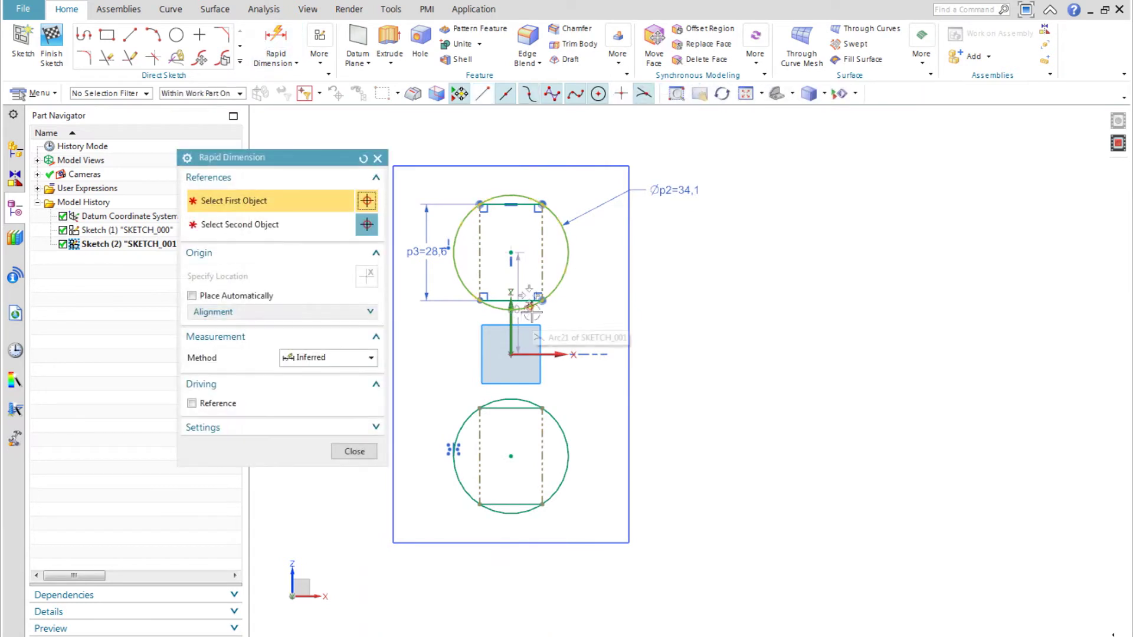
pyautogui.click(511, 252)
pyautogui.click(511, 456)
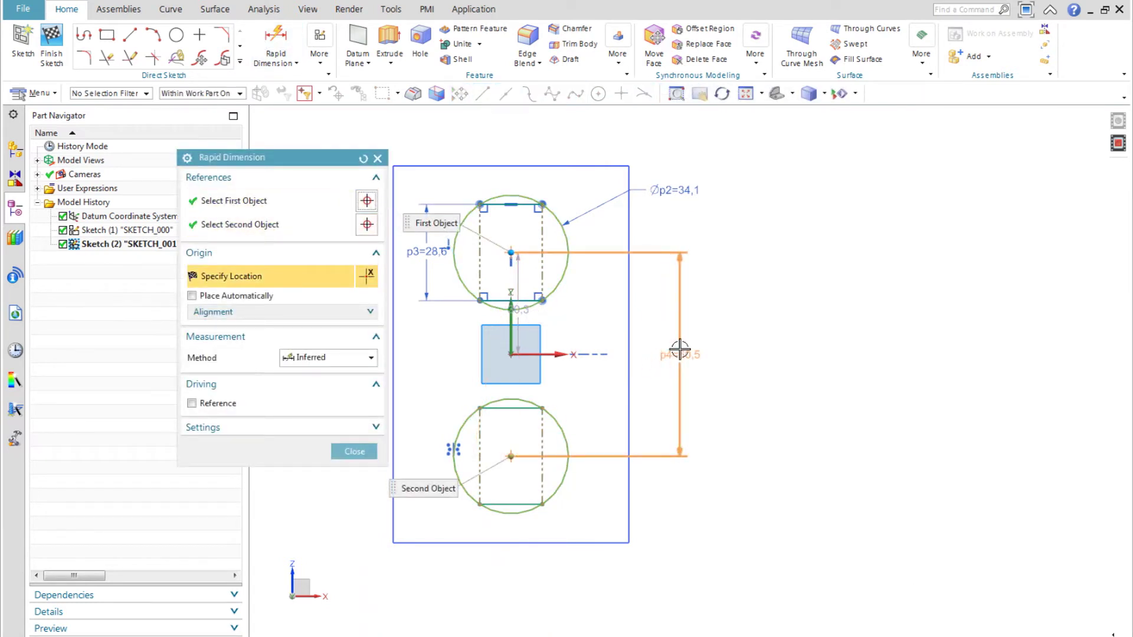
pyautogui.click(680, 350)
pyautogui.write('38.8')
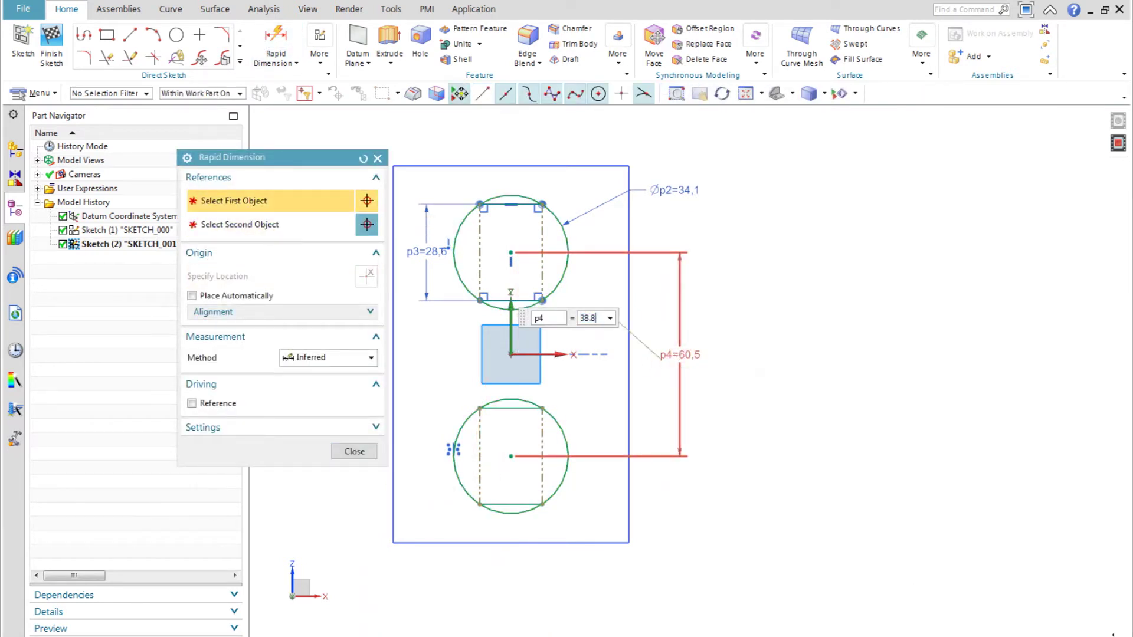
pyautogui.press('Return')
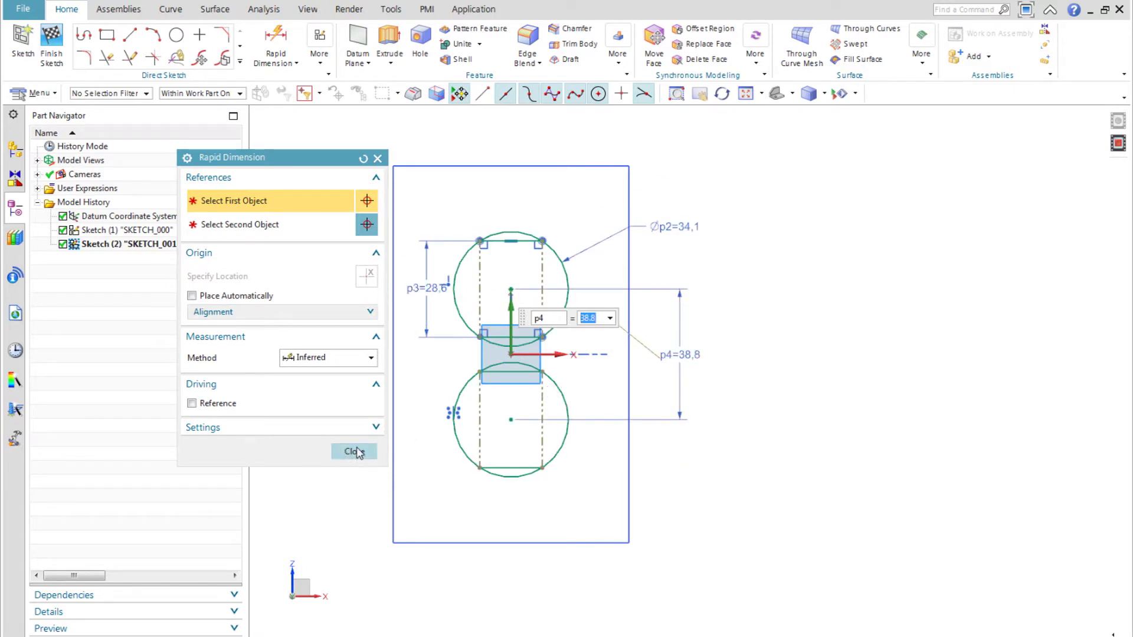
pyautogui.click(354, 452)
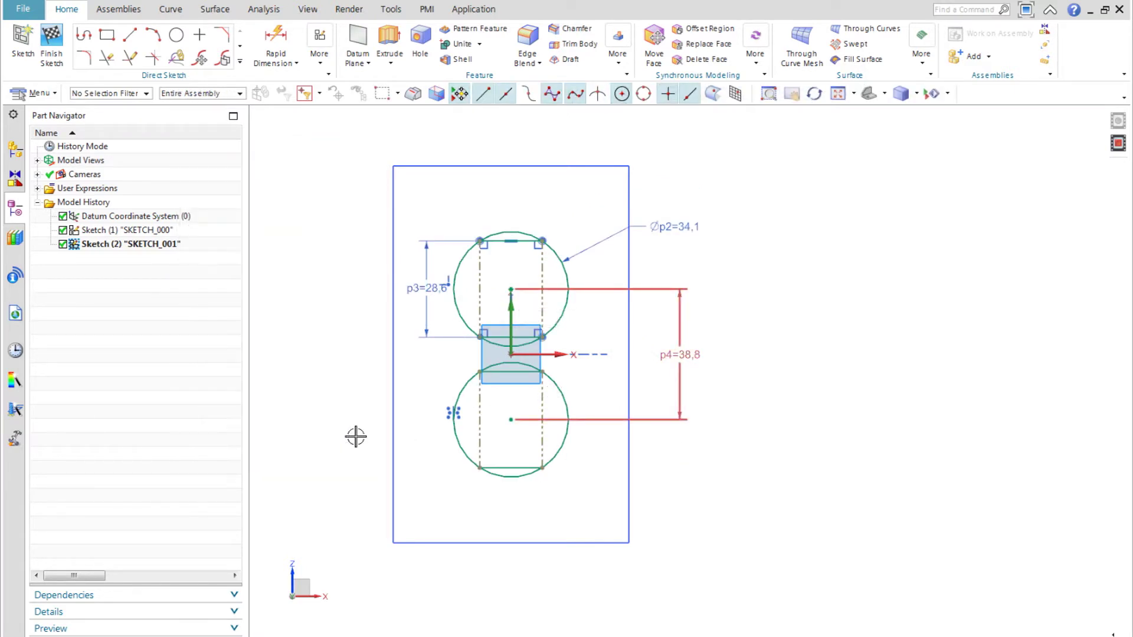
pyautogui.rightClick(331, 406)
pyautogui.hotkey('ctrl', 'q')
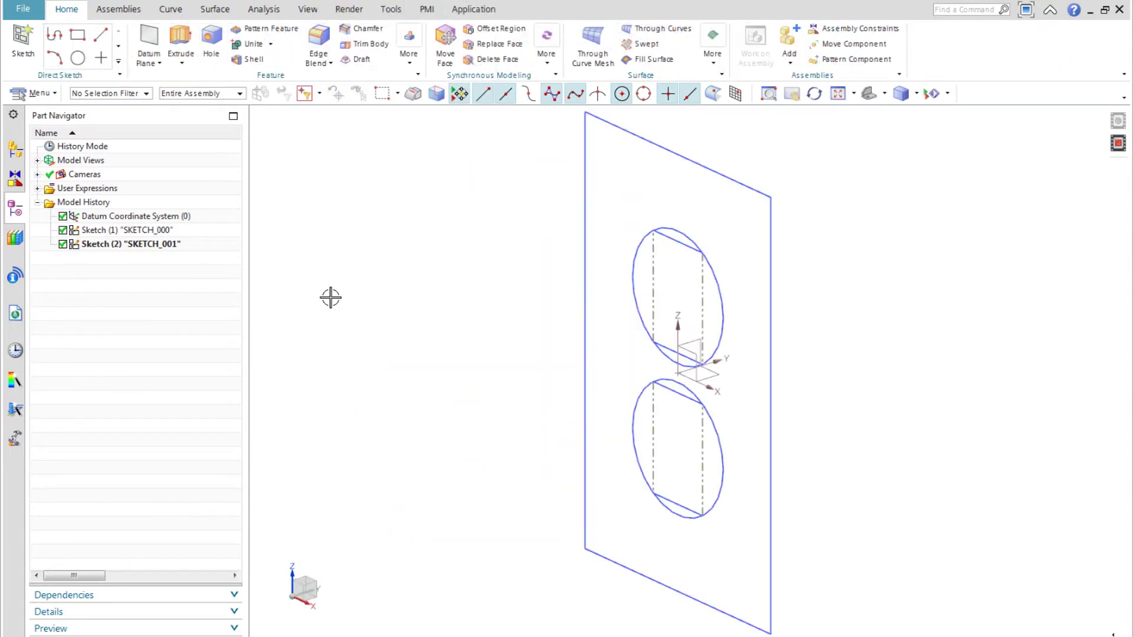
# - Extrude the outer rectangle outline 5 mm using Connected Curves
pyautogui.click(181, 48)
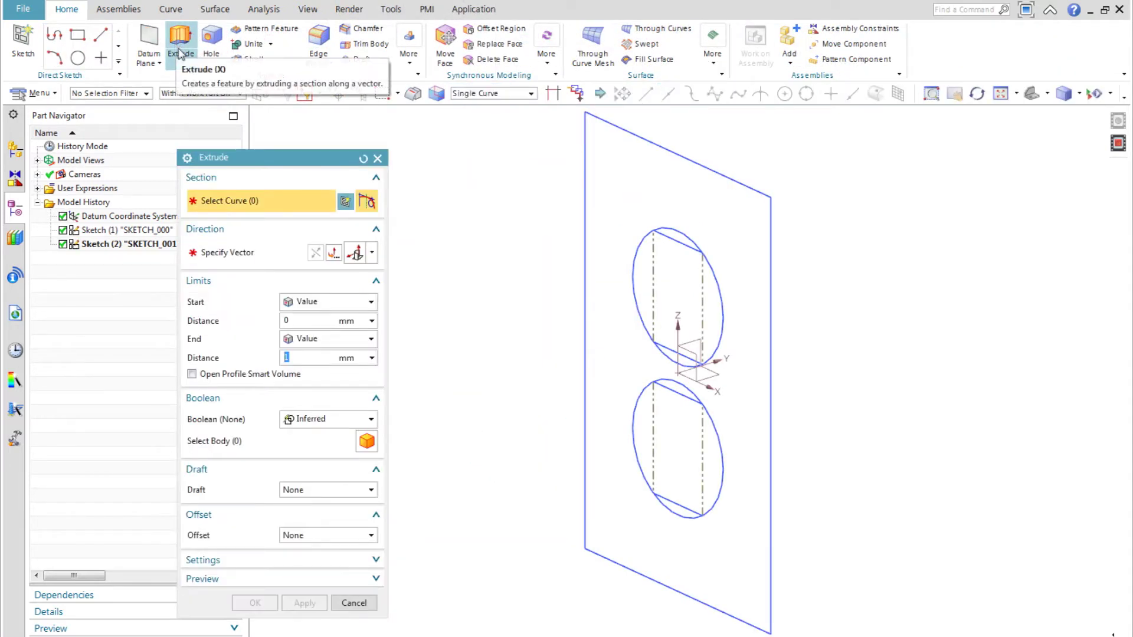
pyautogui.click(487, 95)
pyautogui.click(497, 175)
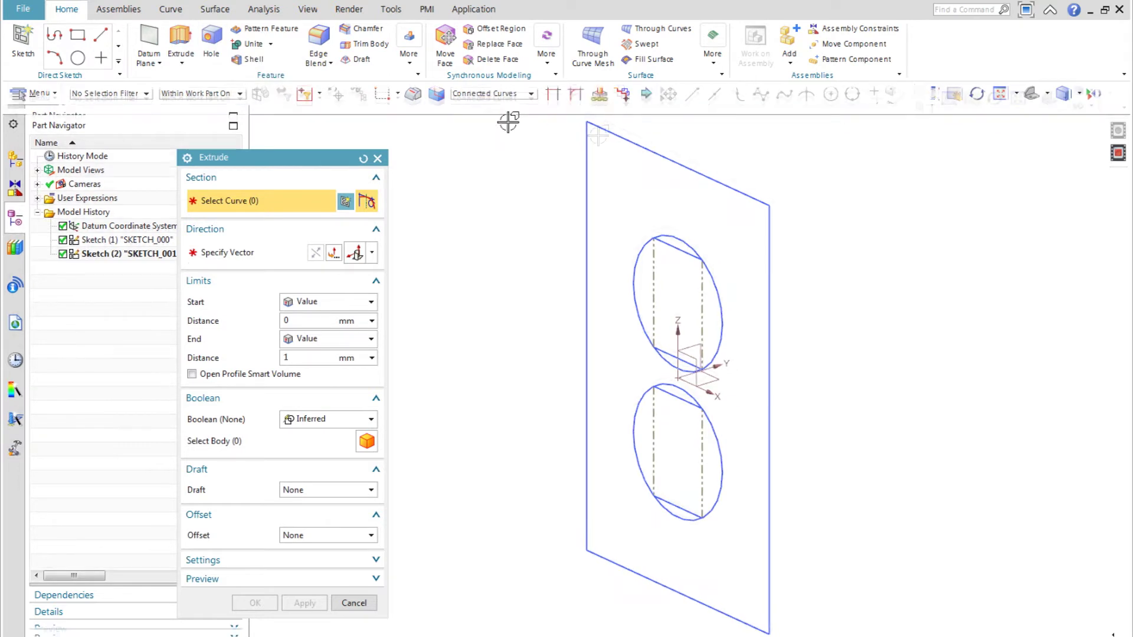
pyautogui.click(615, 131)
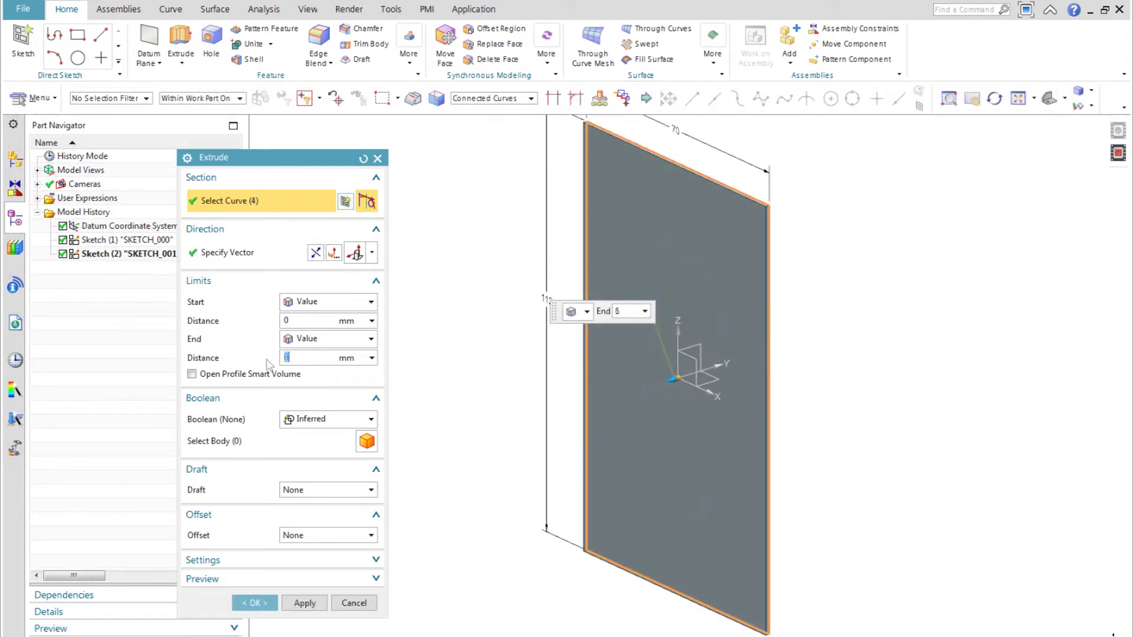
pyautogui.click(252, 602)
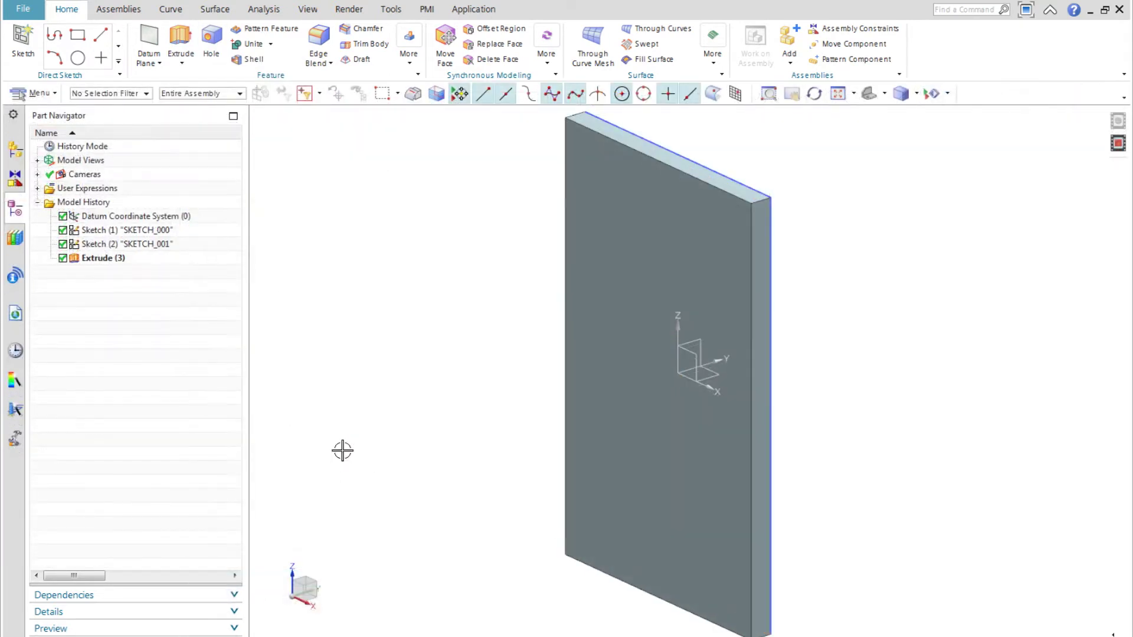
# - Blend the front face's four edges with a 6 mm radius, selected as Face Edges
pyautogui.click(317, 44)
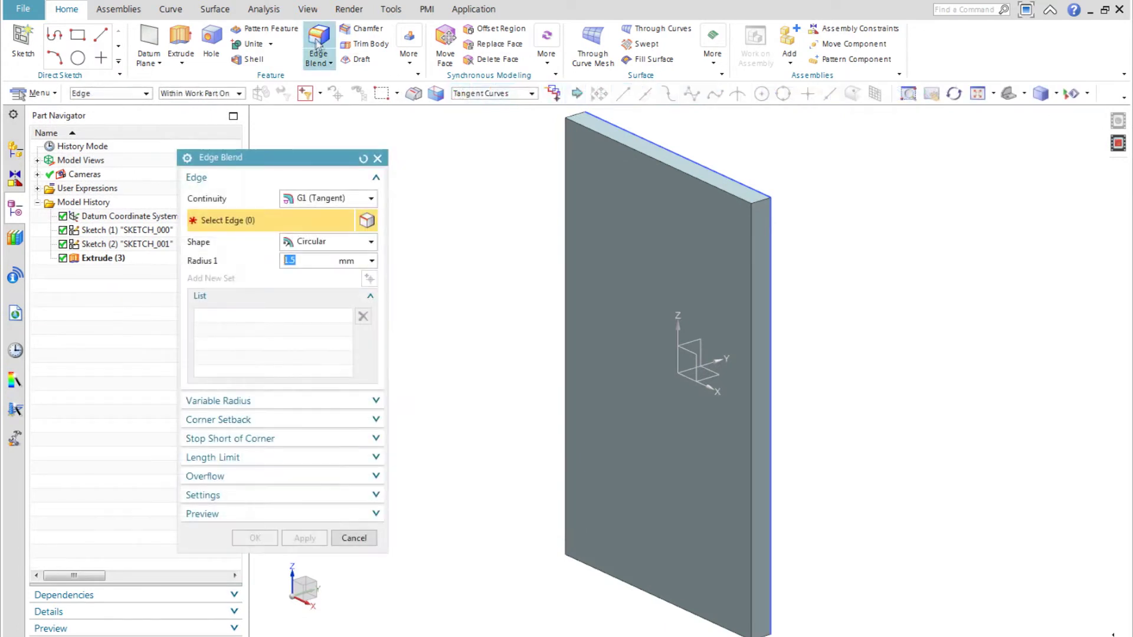
pyautogui.click(504, 95)
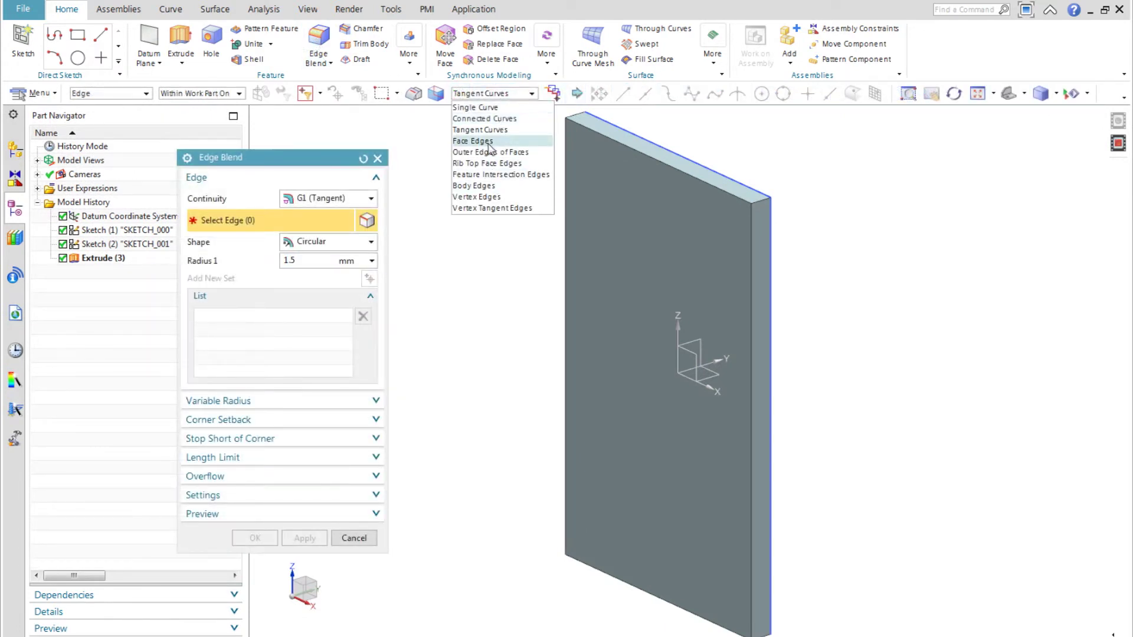
pyautogui.click(488, 143)
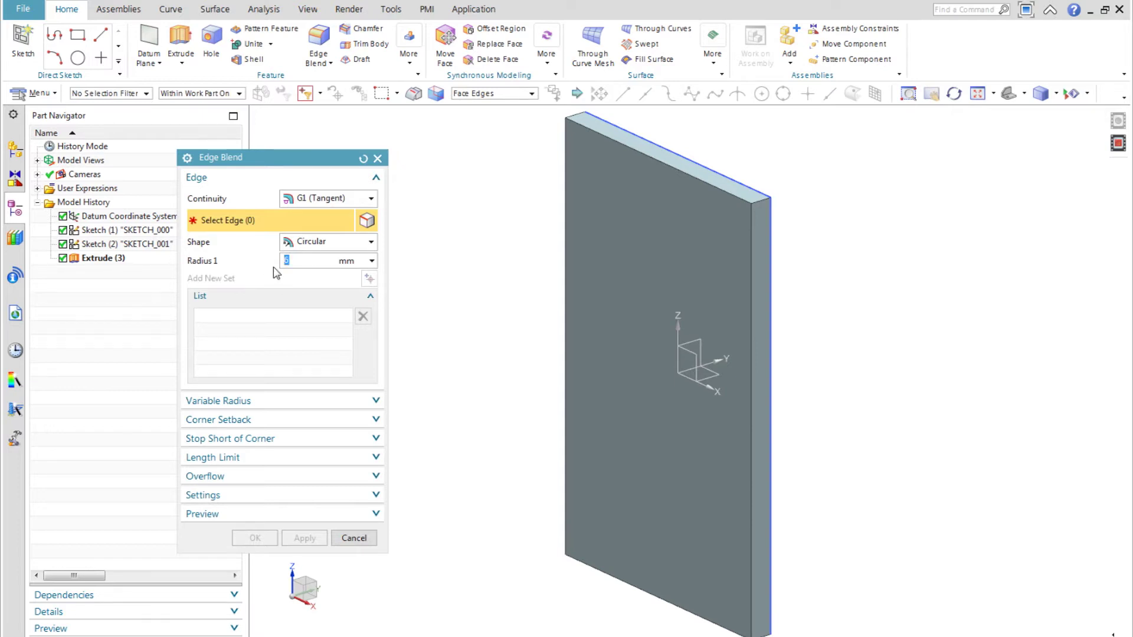
pyautogui.click(640, 276)
pyautogui.middleClick(508, 266)
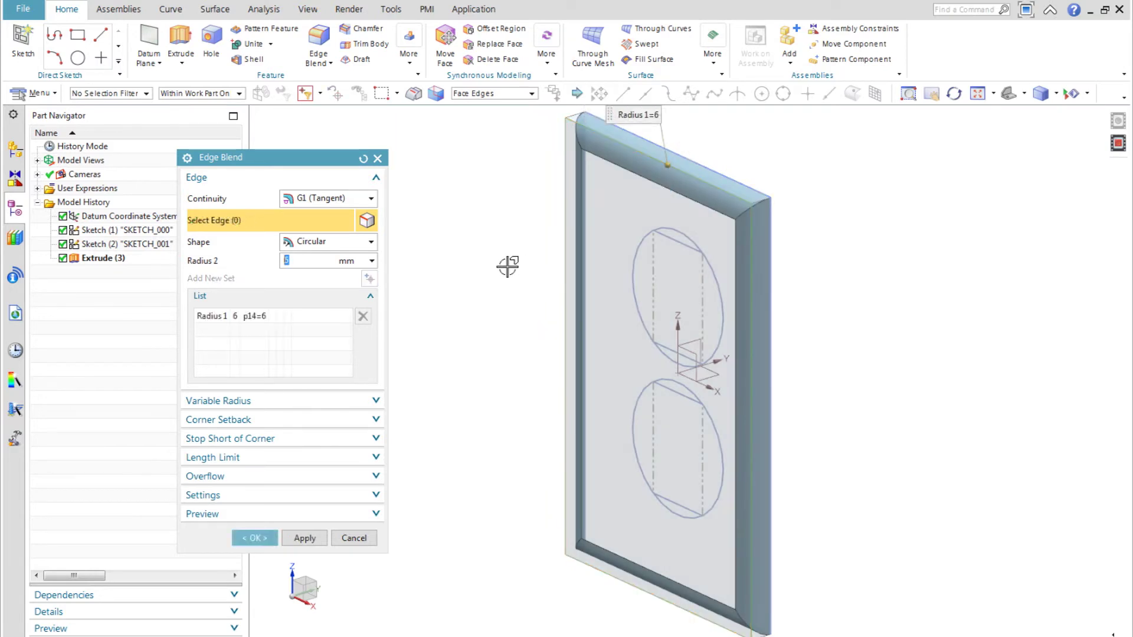
pyautogui.middleClick(507, 266)
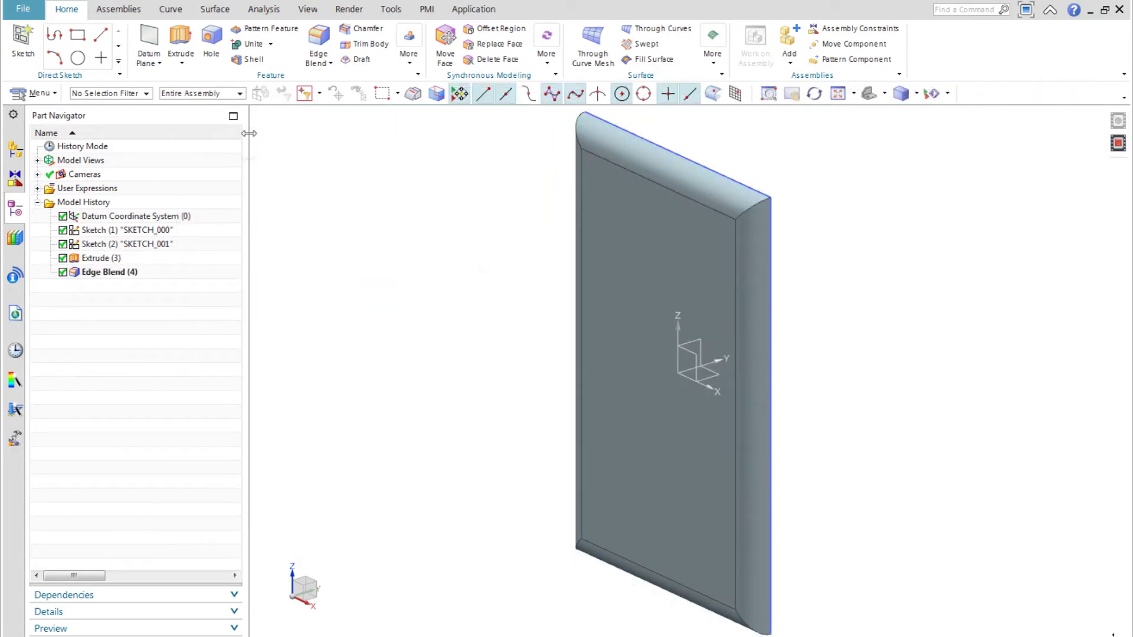
# - Shell the plate to a 2 mm wall, removing the selected face
pyautogui.click(254, 60)
pyautogui.press('End')
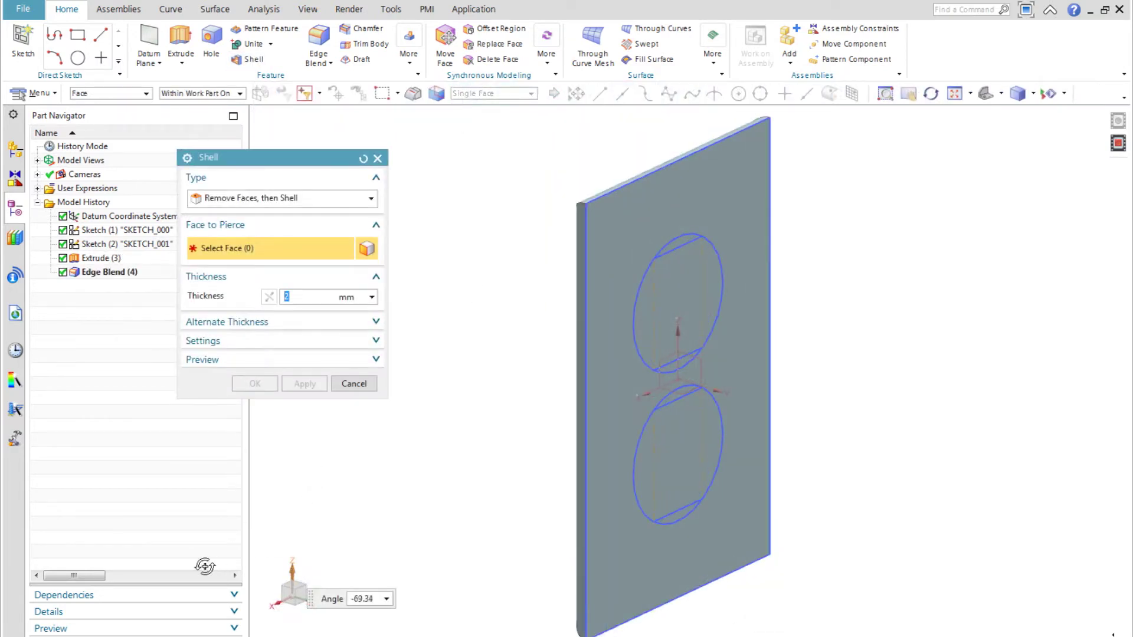
pyautogui.click(636, 346)
pyautogui.click(255, 385)
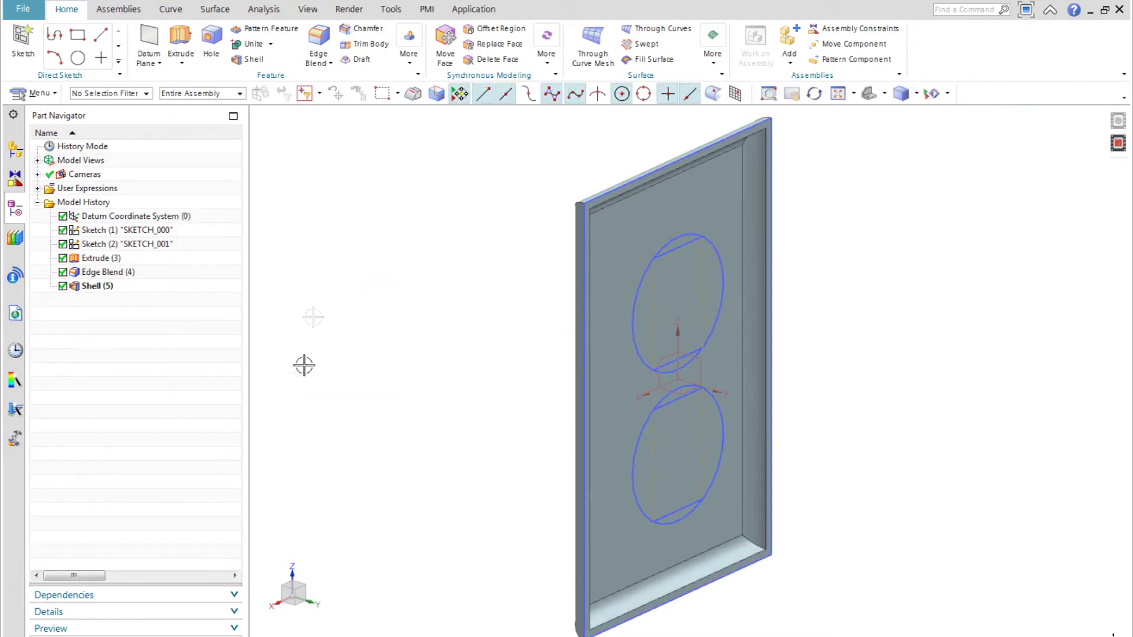
# - Extrude both outlet regions Through All with Subtract to cut the openings
pyautogui.click(181, 43)
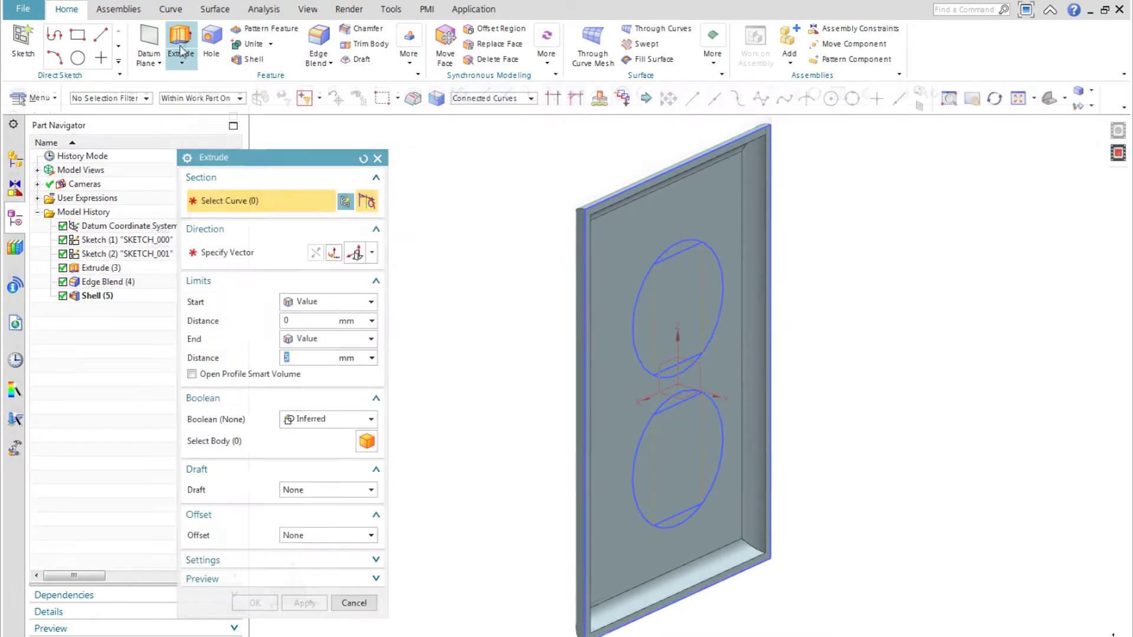
pyautogui.click(487, 99)
pyautogui.click(492, 177)
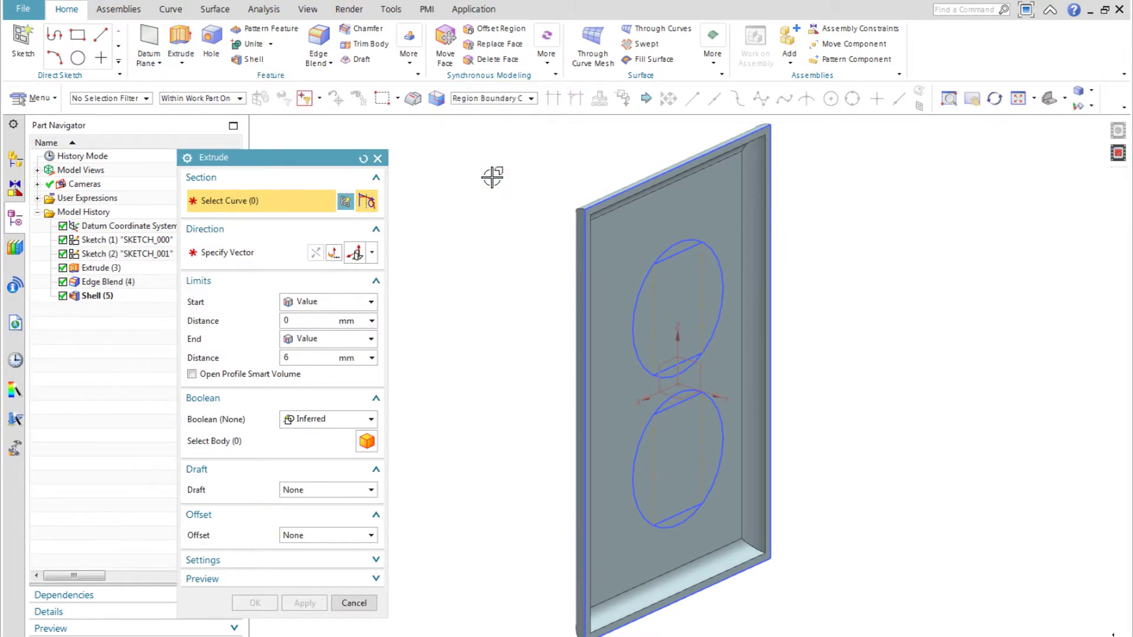
pyautogui.click(678, 304)
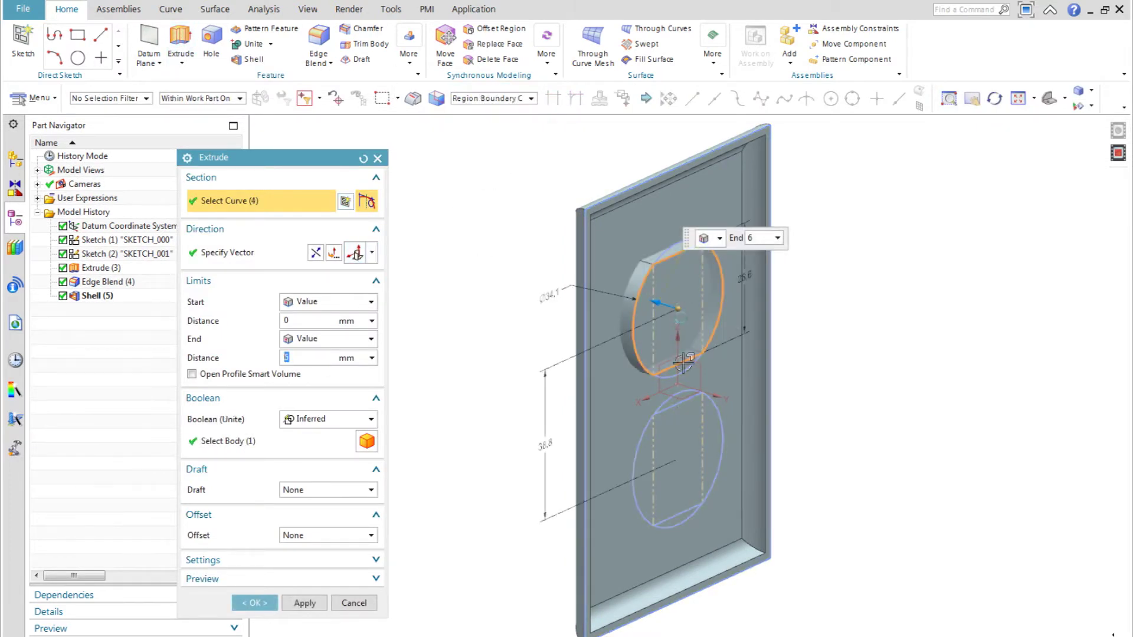
pyautogui.click(679, 458)
pyautogui.click(330, 338)
pyautogui.click(319, 422)
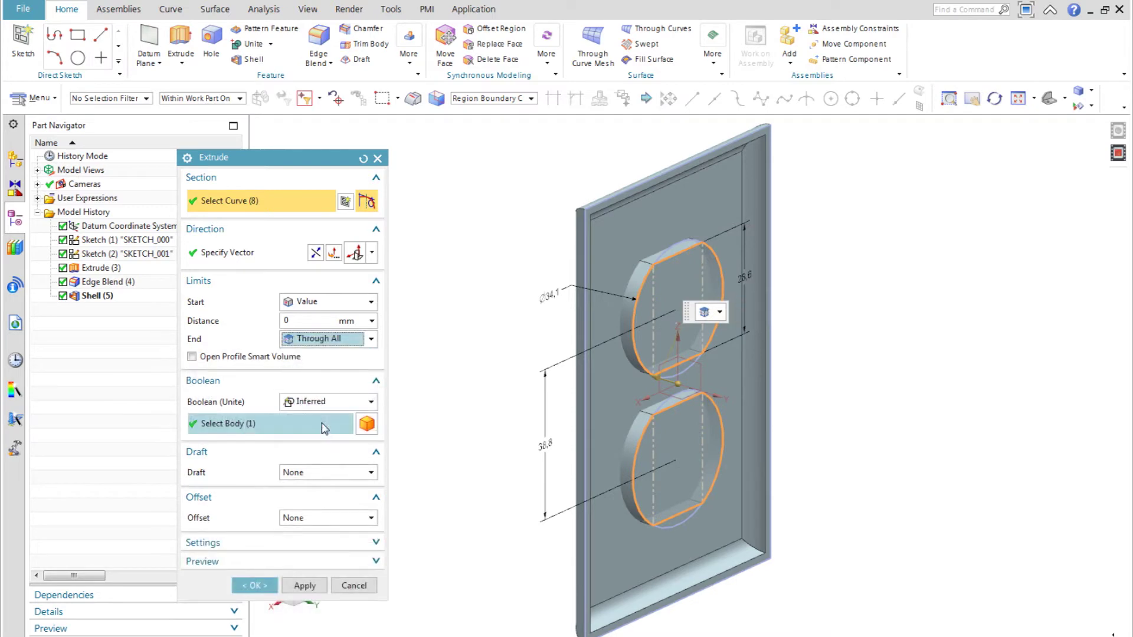
pyautogui.click(329, 404)
pyautogui.click(310, 446)
pyautogui.click(254, 585)
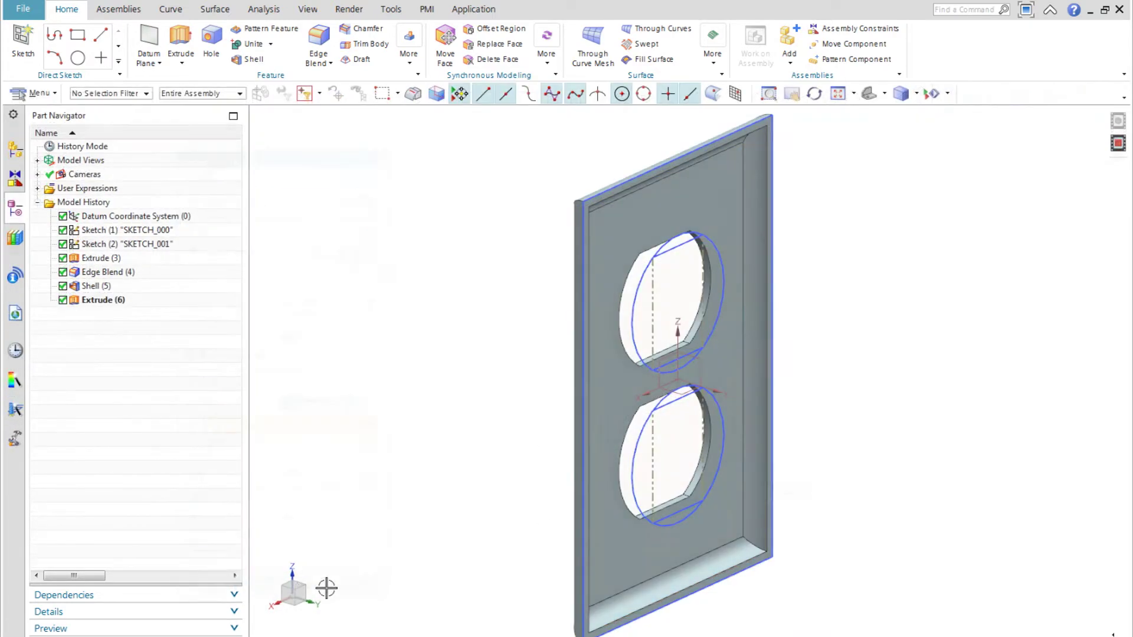
pyautogui.moveTo(320, 575); pyautogui.dragTo(292, 571)
# - Draft the eight outlet-opening walls 2° along Y, keeping the plate's front face stationary
pyautogui.click(356, 59)
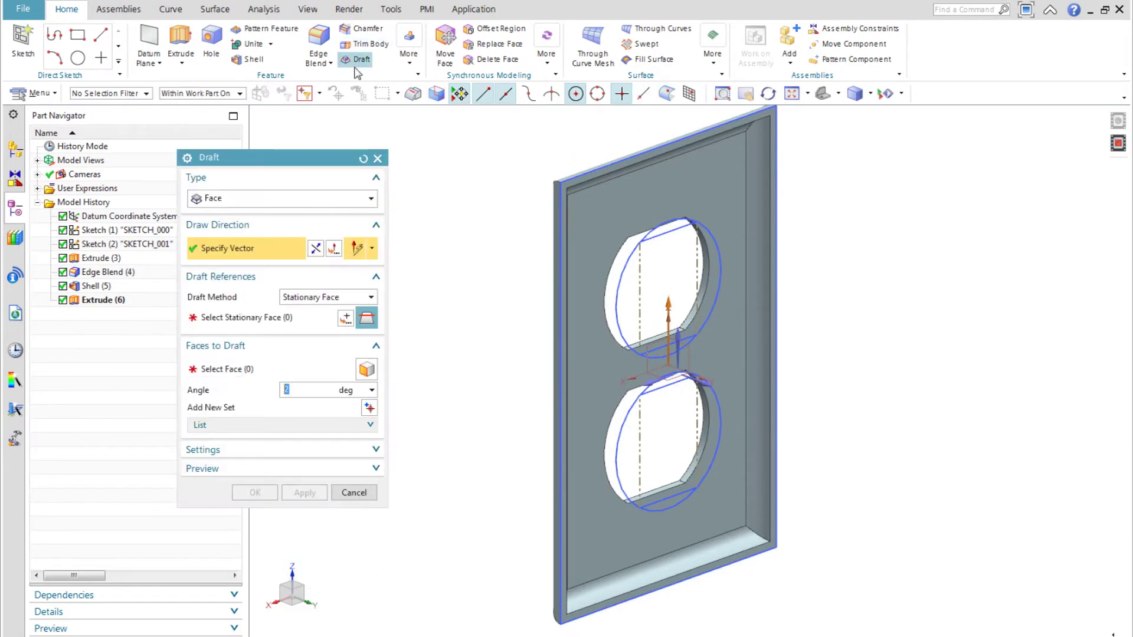
pyautogui.click(243, 319)
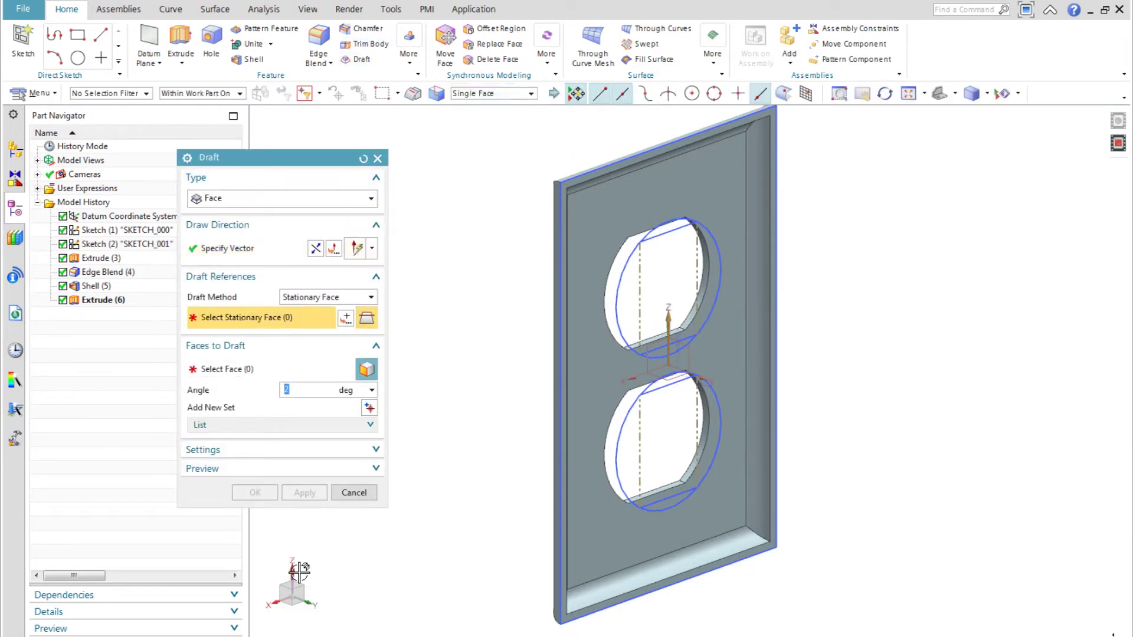
pyautogui.moveTo(292, 587); pyautogui.dragTo(331, 587)
pyautogui.click(614, 354)
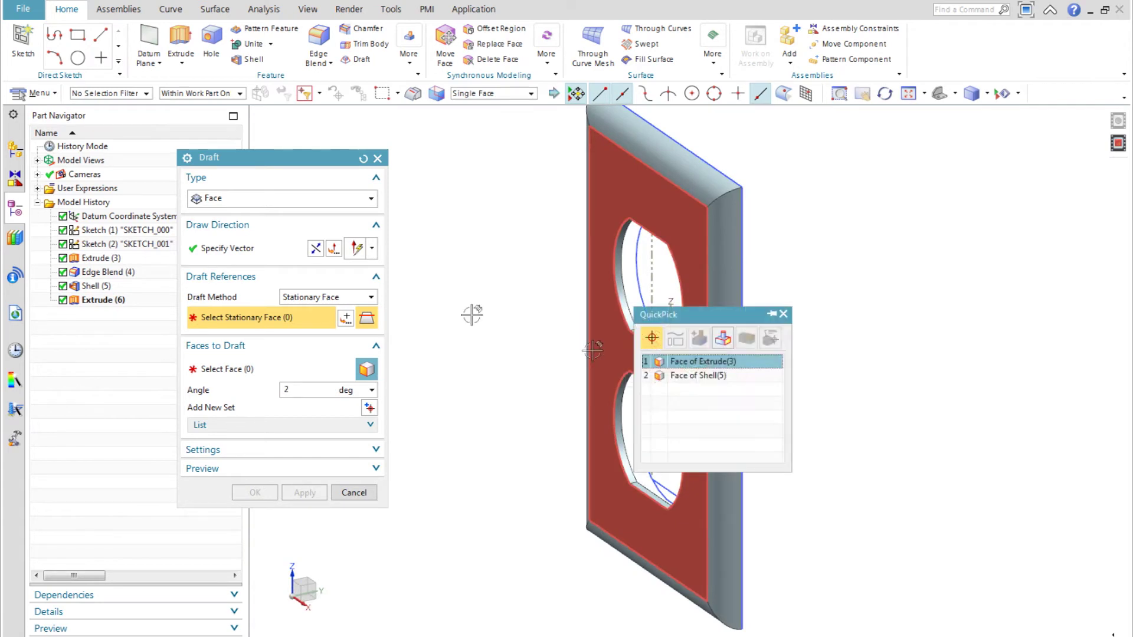
pyautogui.click(673, 362)
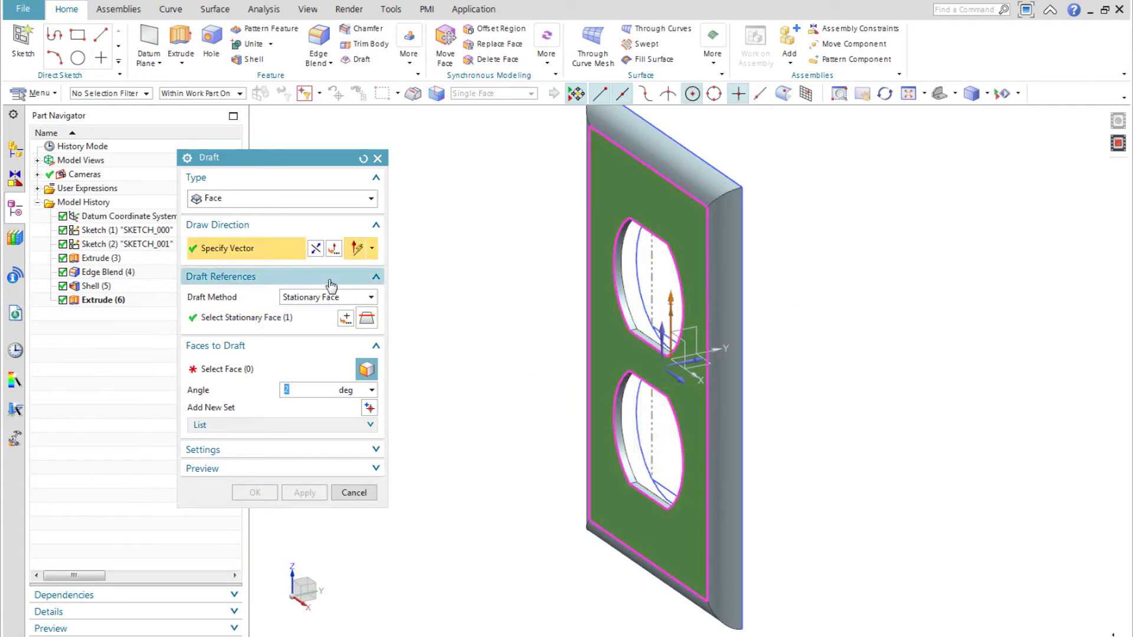
pyautogui.click(697, 361)
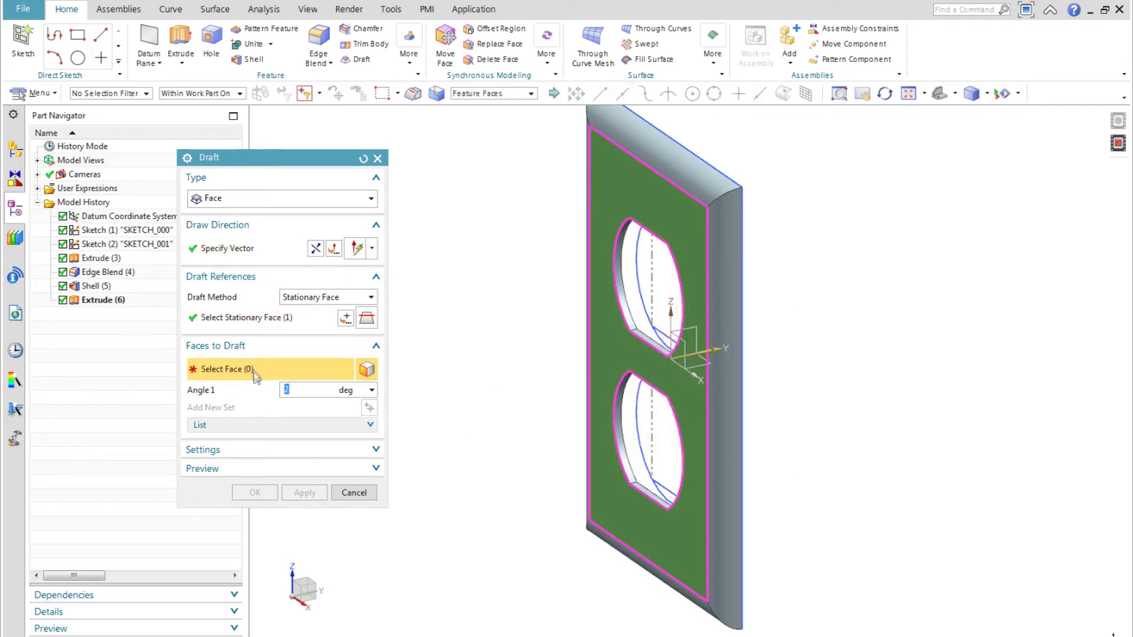
pyautogui.scroll(3, 546, 286)
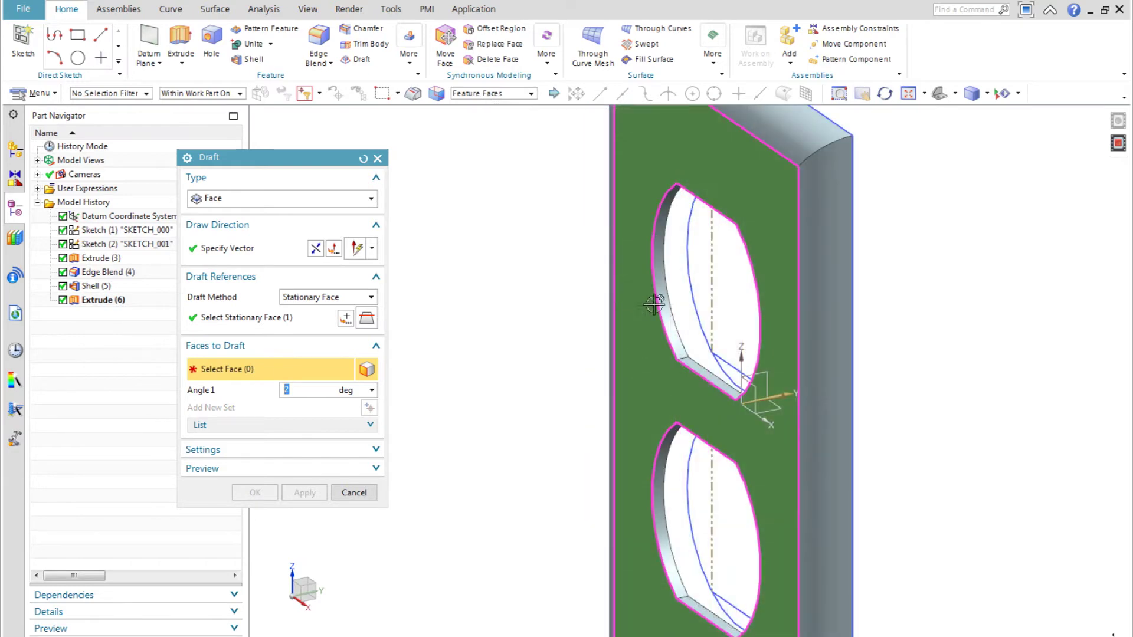
pyautogui.click(667, 299)
pyautogui.moveTo(552, 317); pyautogui.dragTo(452, 310, button='middle')
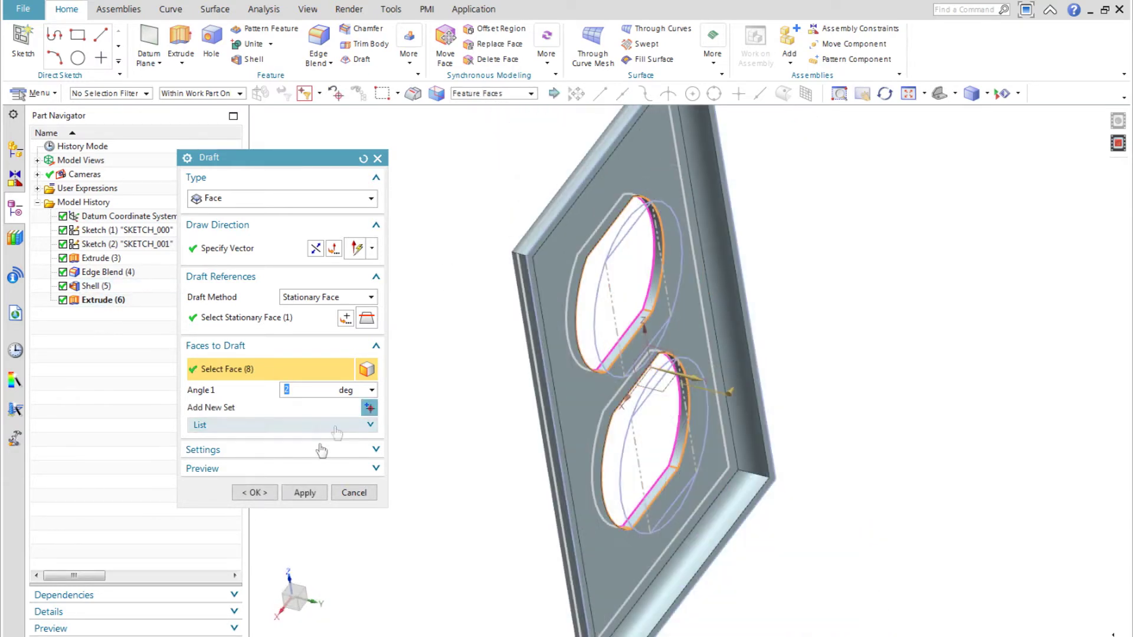
pyautogui.click(255, 493)
pyautogui.moveTo(270, 493); pyautogui.dragTo(423, 380, button='middle')
# - Hide all sketches with Show and Hide
pyautogui.click(932, 95)
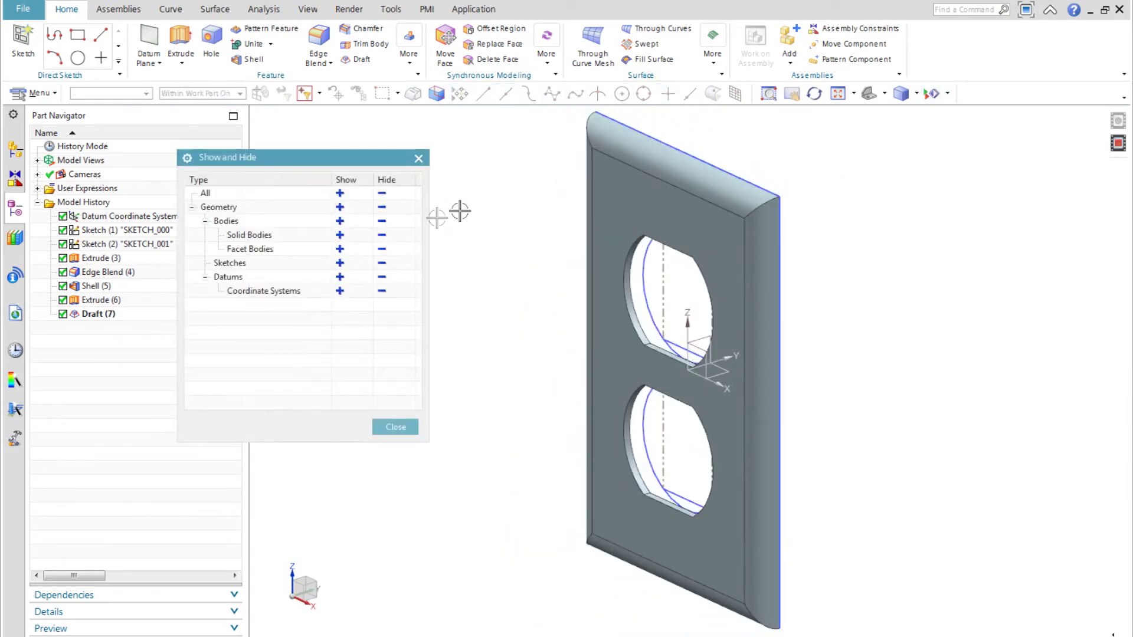
pyautogui.click(389, 264)
pyautogui.click(394, 424)
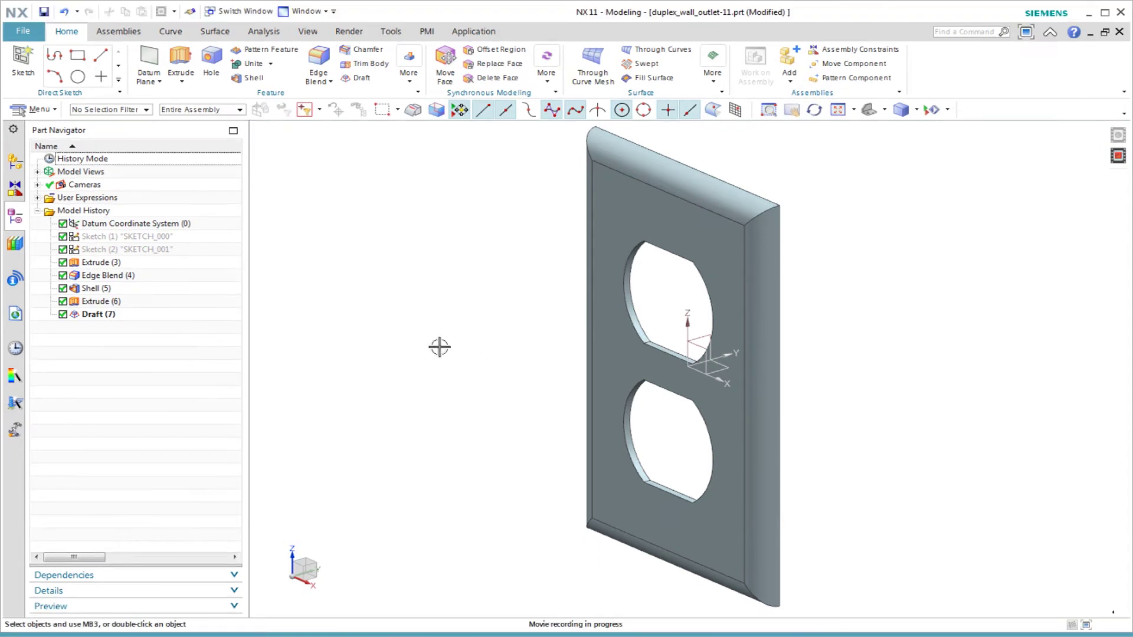
# - Create a new sketch on the plate's front face
pyautogui.click(23, 65)
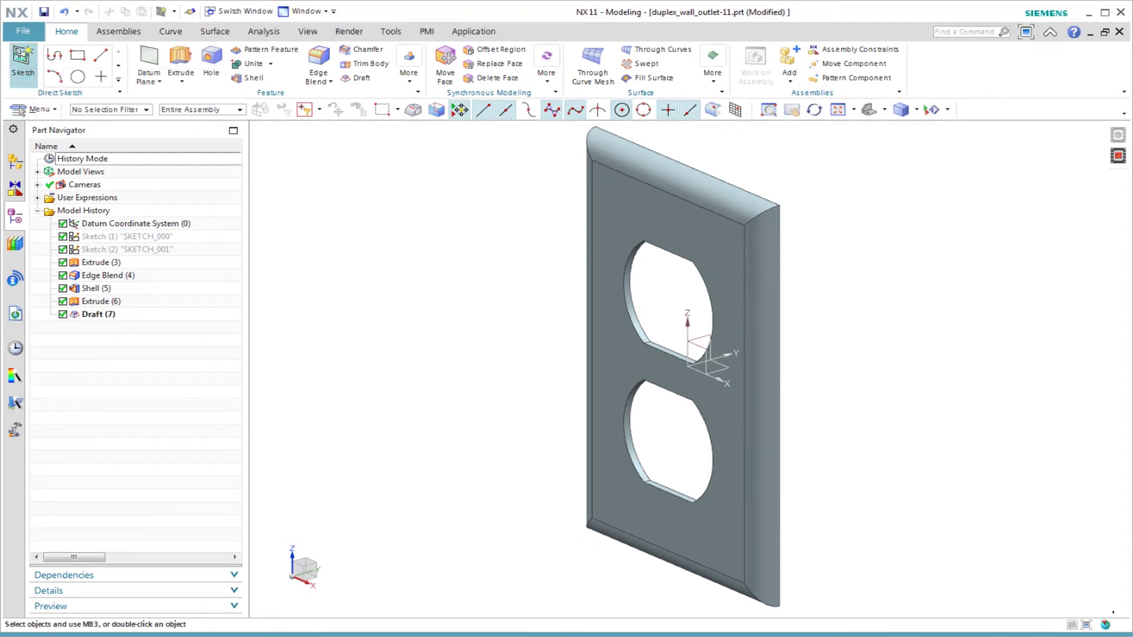
pyautogui.moveTo(288, 550); pyautogui.dragTo(226, 531, button='middle')
pyautogui.click(594, 384)
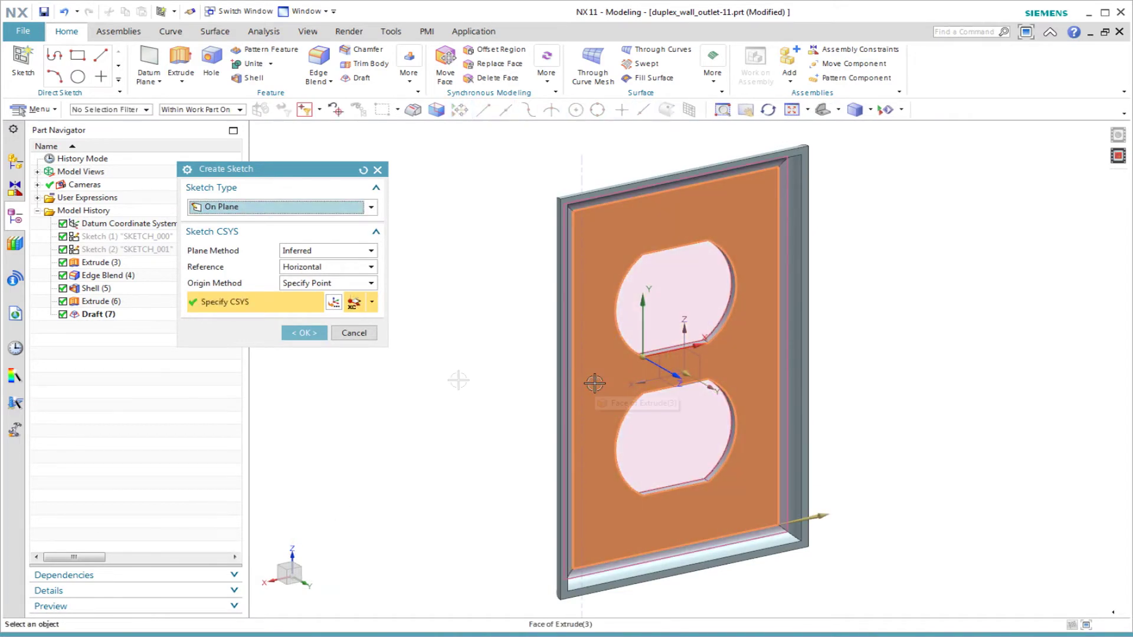
pyautogui.middleClick(458, 380)
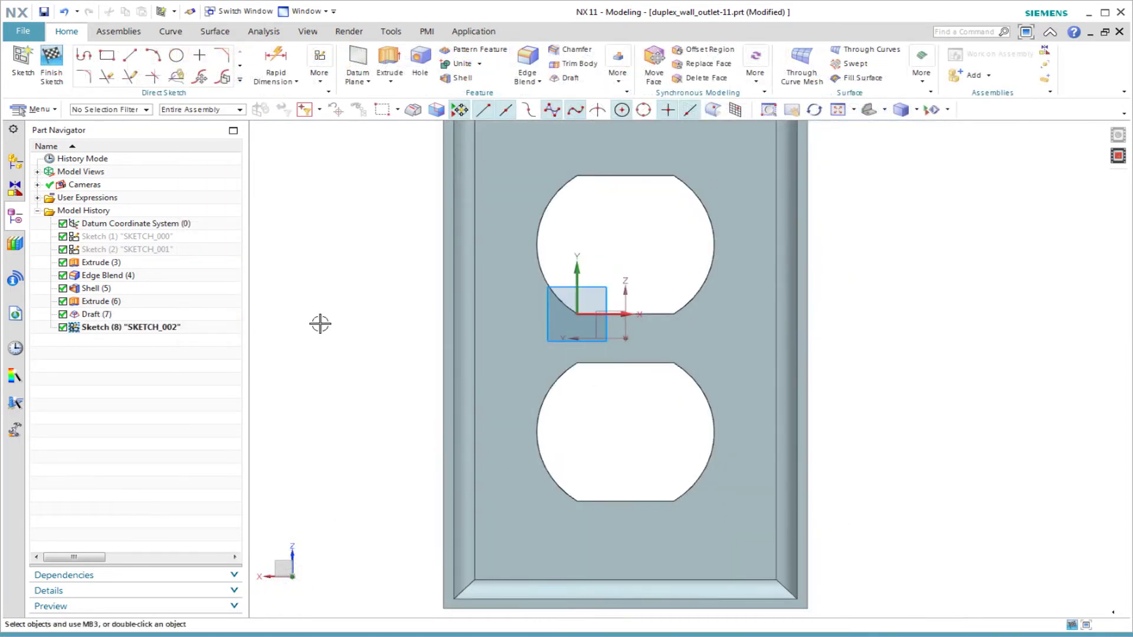
# - Draw a rectangle between the openings, dimensioned 6 mm high and 90 mm wide
pyautogui.click(112, 58)
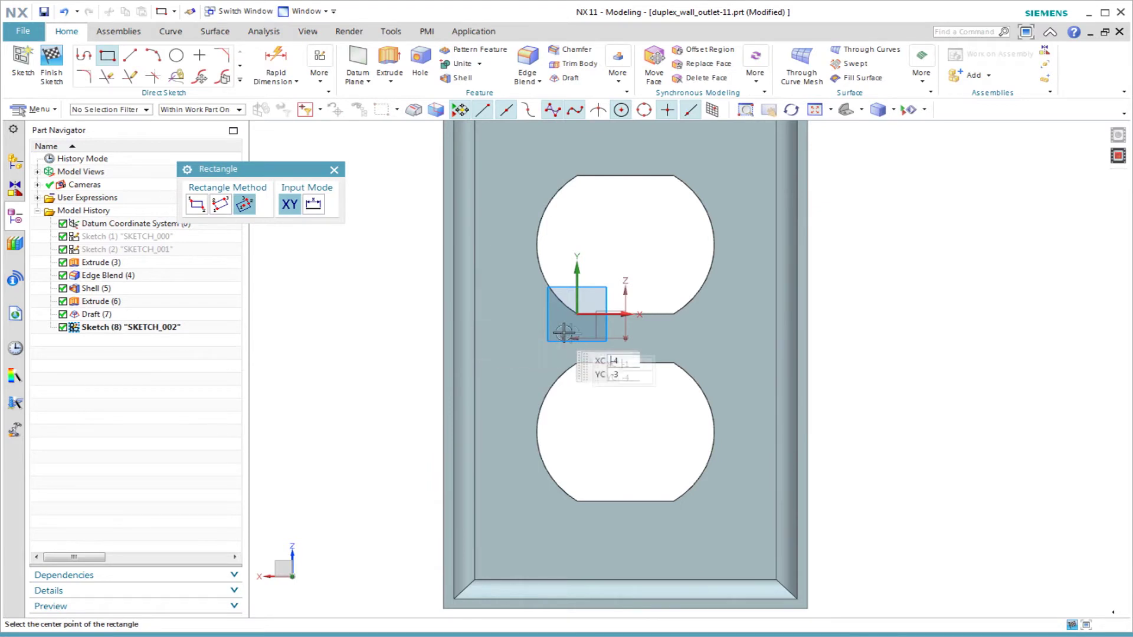
pyautogui.scroll(1, 568, 335)
pyautogui.click(637, 350)
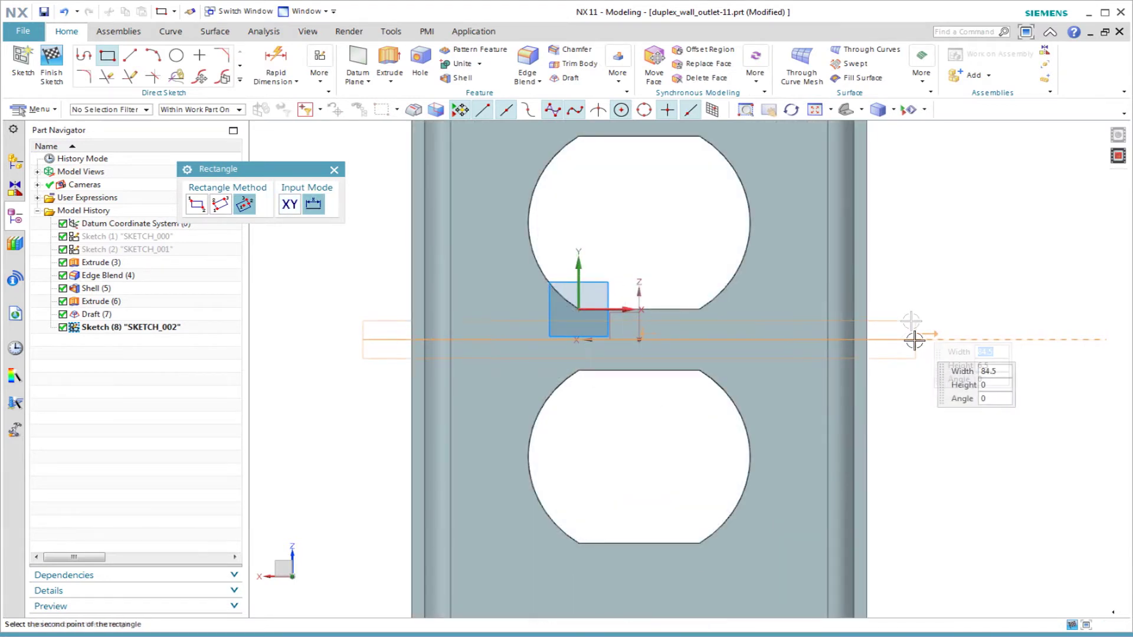
pyautogui.click(913, 320)
pyautogui.press('Escape')
pyautogui.doubleClick(944, 340)
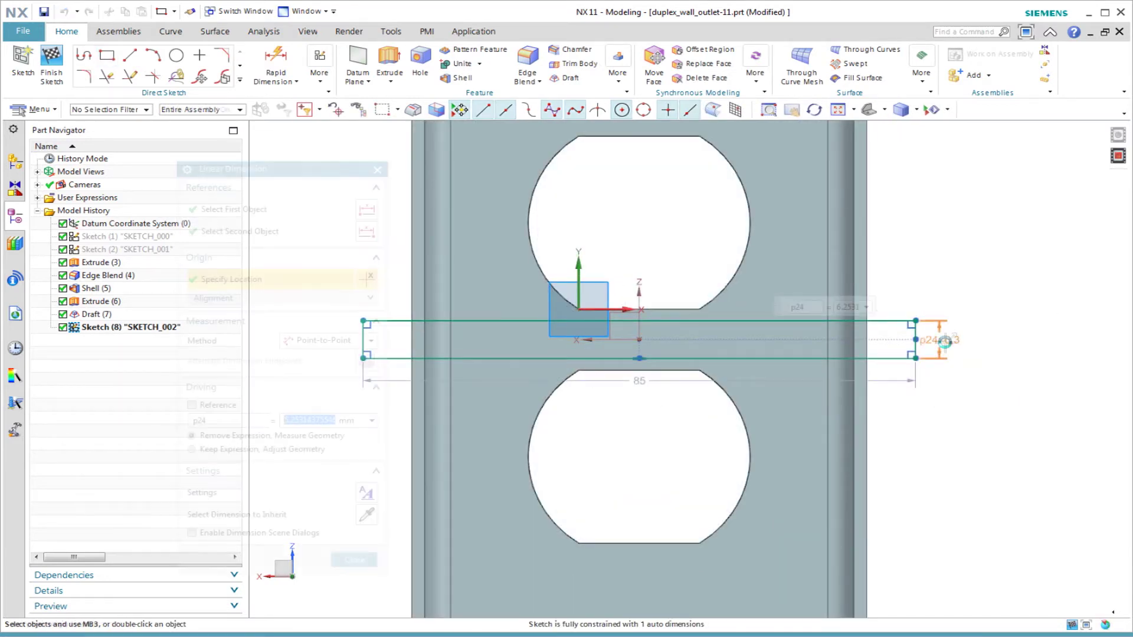
pyautogui.write('6')
pyautogui.press('Return')
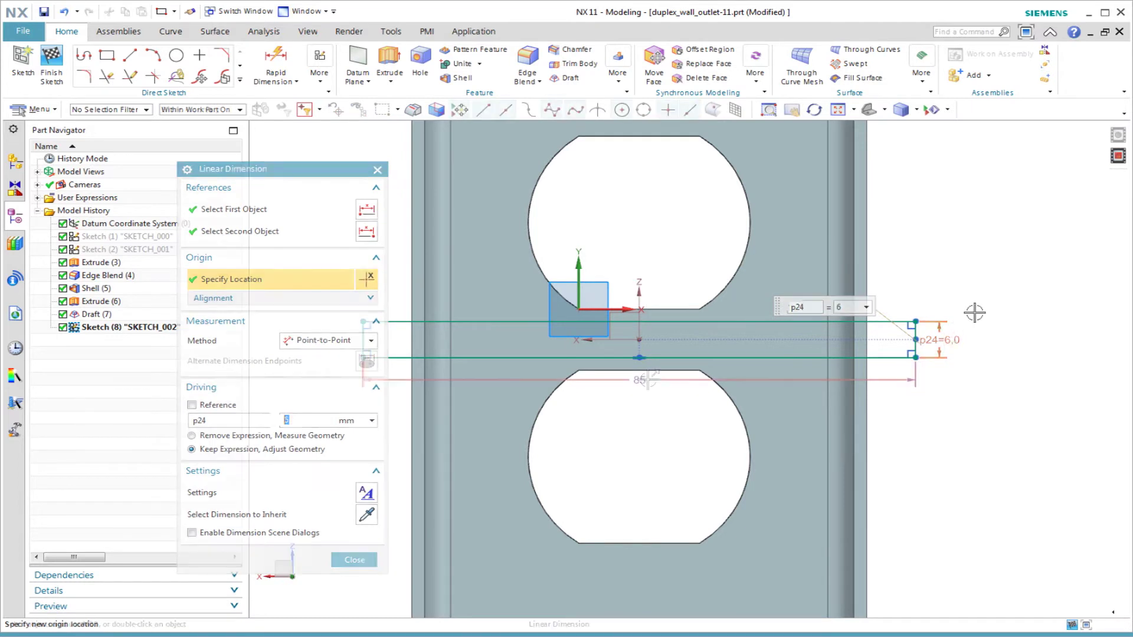
pyautogui.doubleClick(644, 396)
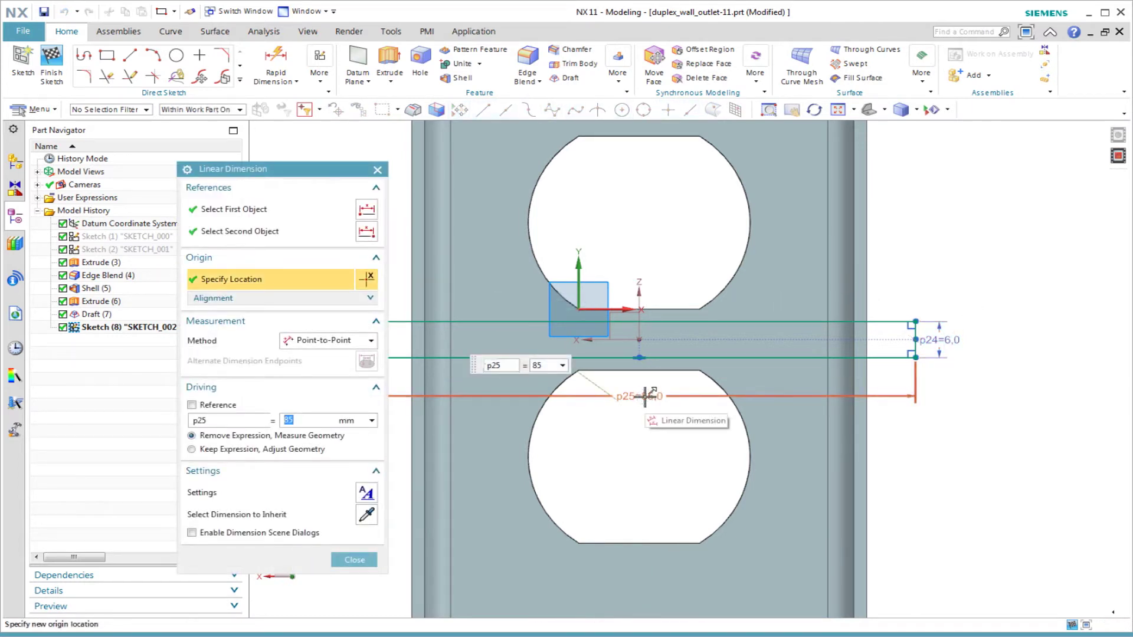
pyautogui.write('90')
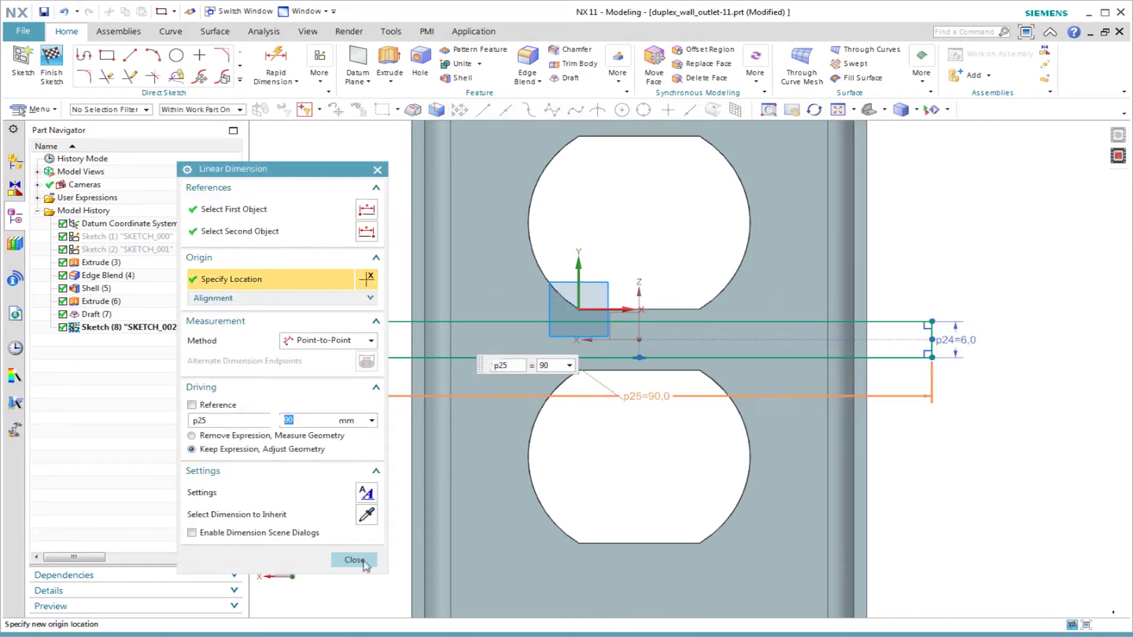
pyautogui.click(357, 560)
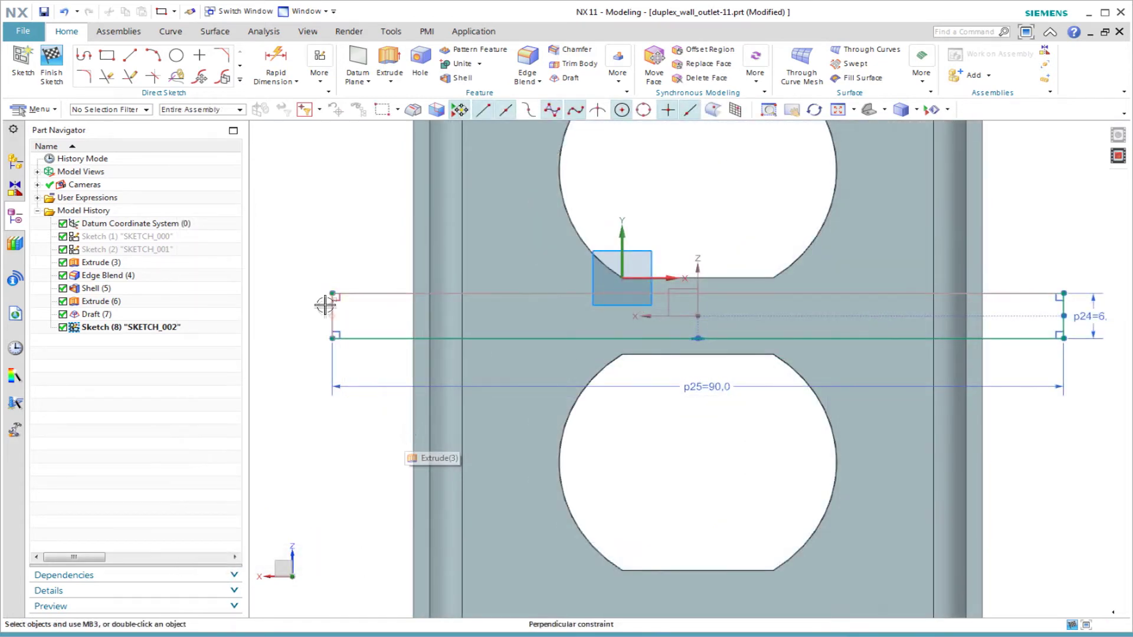
# - Convert the rectangle's vertical end line to reference geometry
pyautogui.scroll(3, 331, 321)
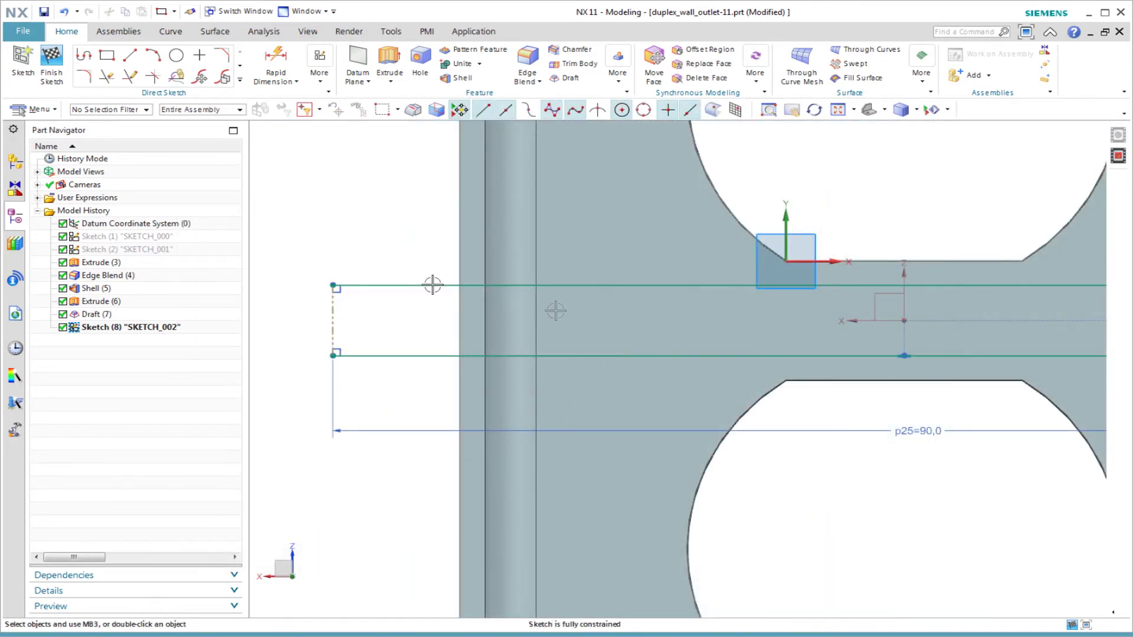
pyautogui.keyDown('shift'); pyautogui.moveTo(823, 345); pyautogui.dragTo(683, 346, button='middle'); pyautogui.keyUp('shift')
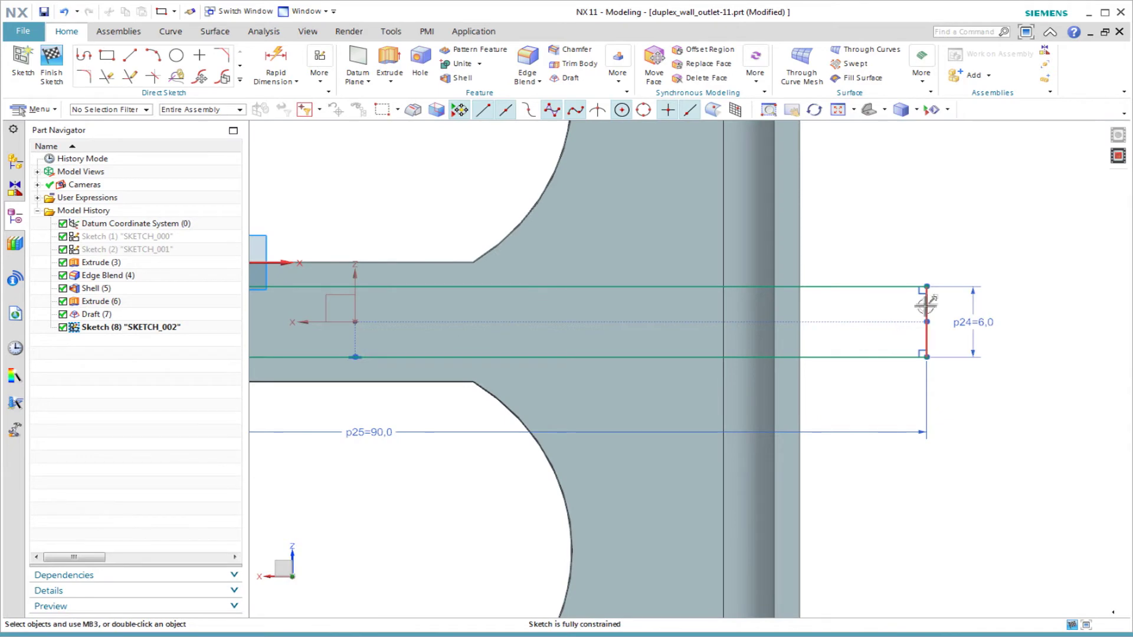
pyautogui.click(926, 304)
pyautogui.click(997, 260)
pyautogui.scroll(-5, 612, 326)
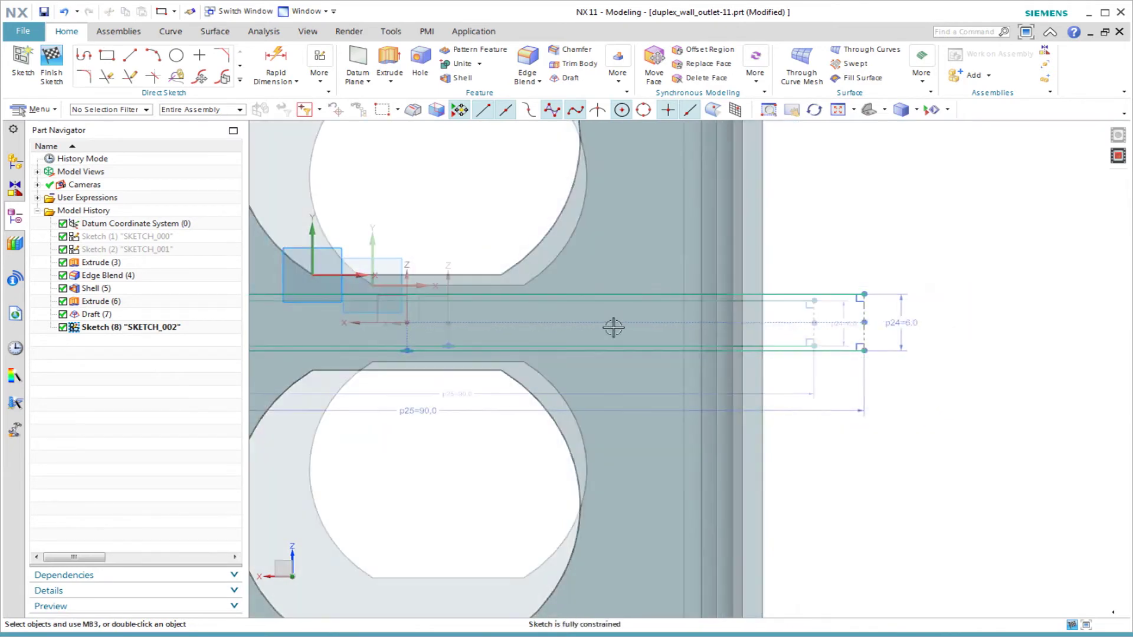
pyautogui.scroll(3, 597, 326)
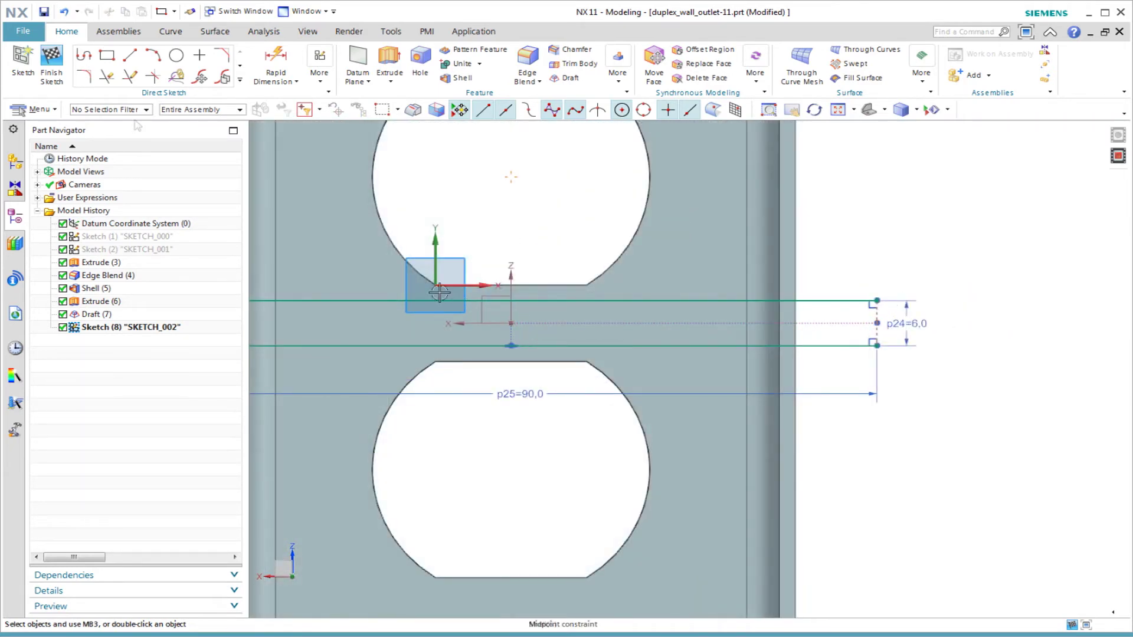
# - Draw a V of two lines between the upper and lower horizontal lines
pyautogui.click(85, 56)
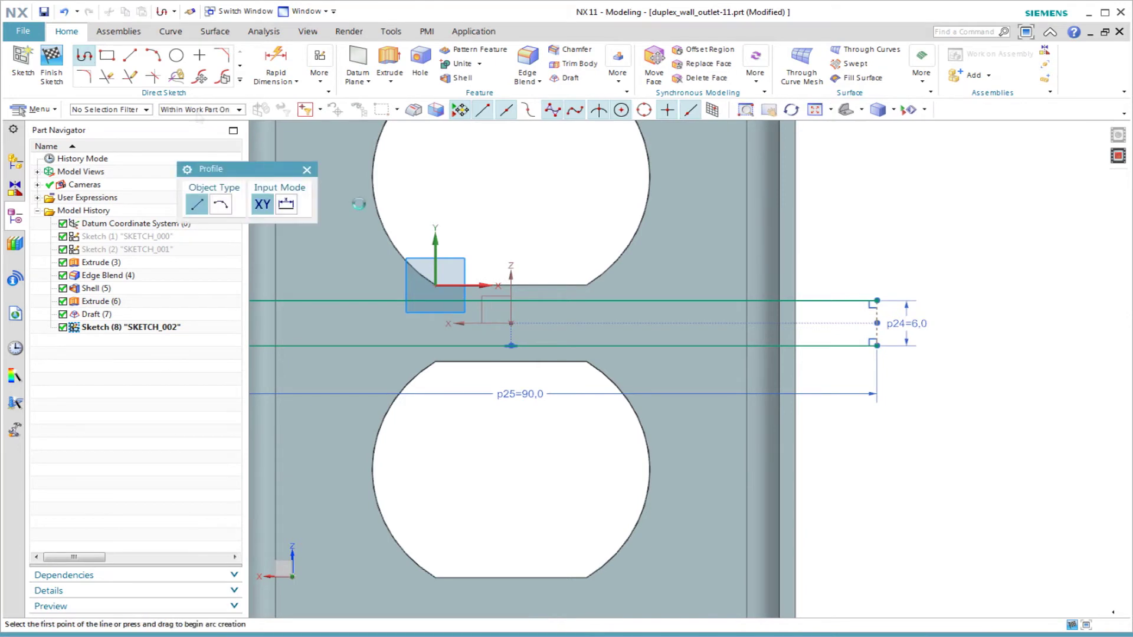
pyautogui.click(533, 301)
pyautogui.click(633, 345)
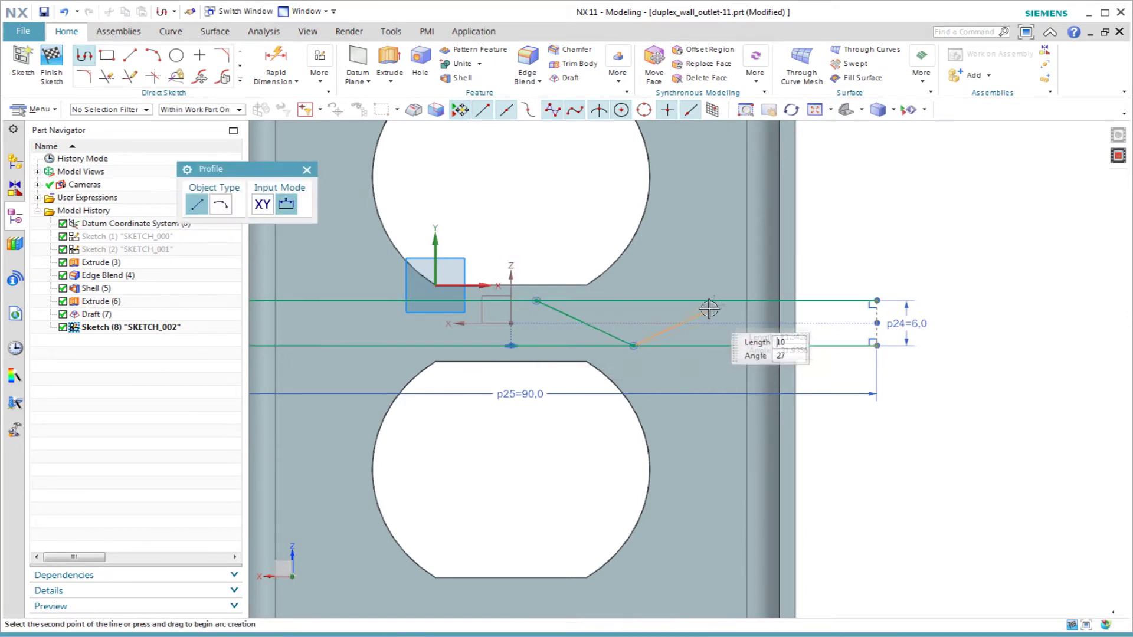
pyautogui.click(718, 301)
# - Dimension the V 2 from the vertical axis with a top span of 25
pyautogui.click(277, 65)
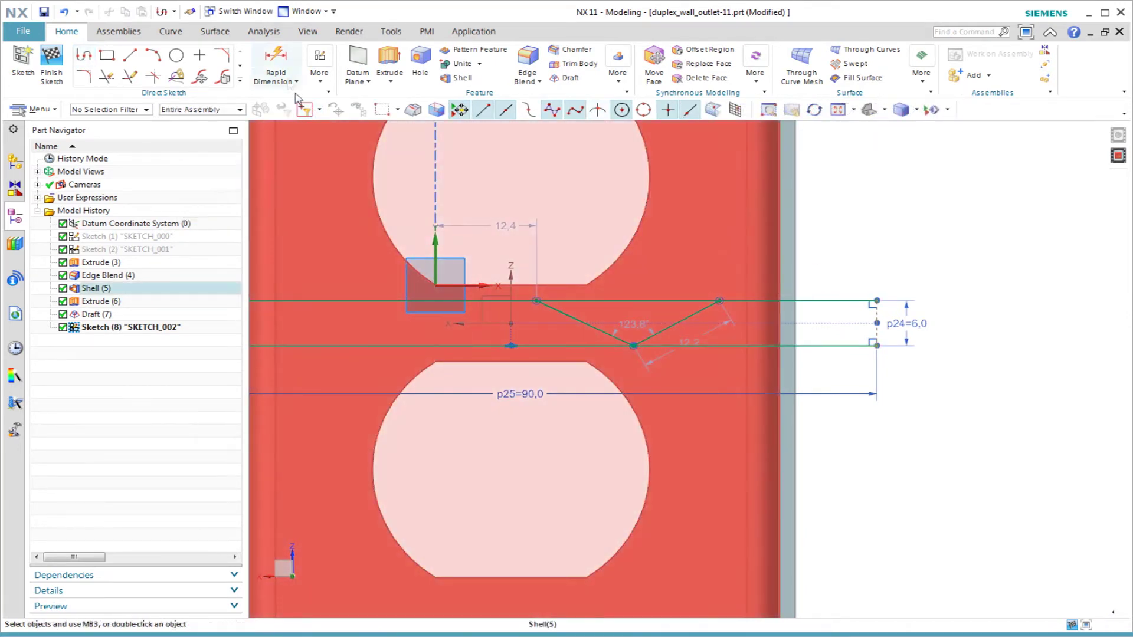
pyautogui.click(537, 301)
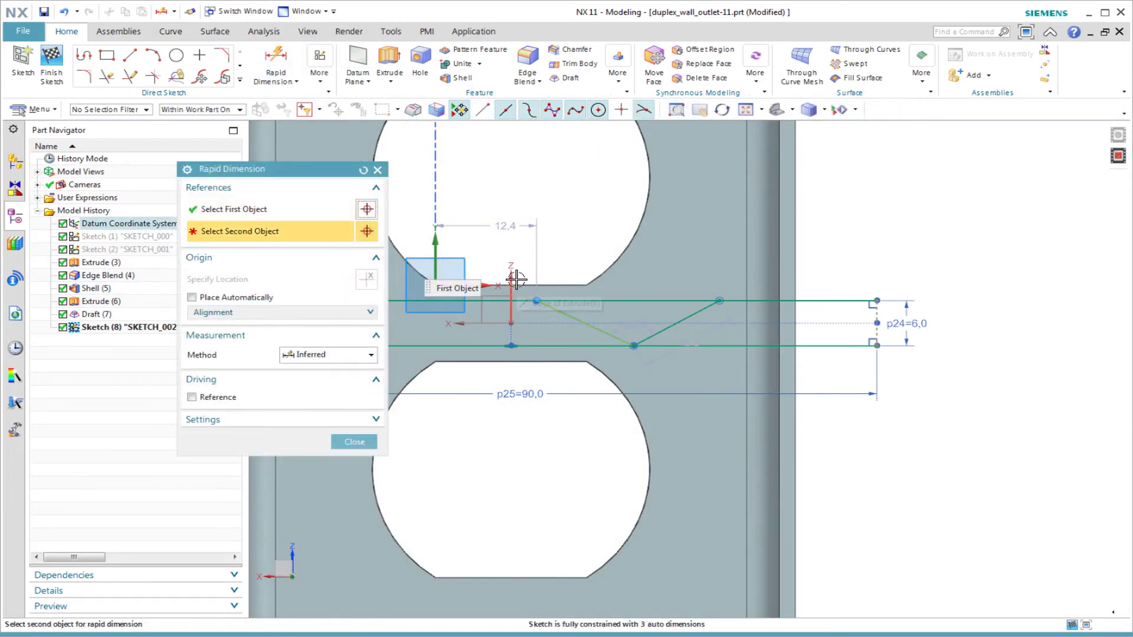
pyautogui.click(511, 279)
pyautogui.click(568, 254)
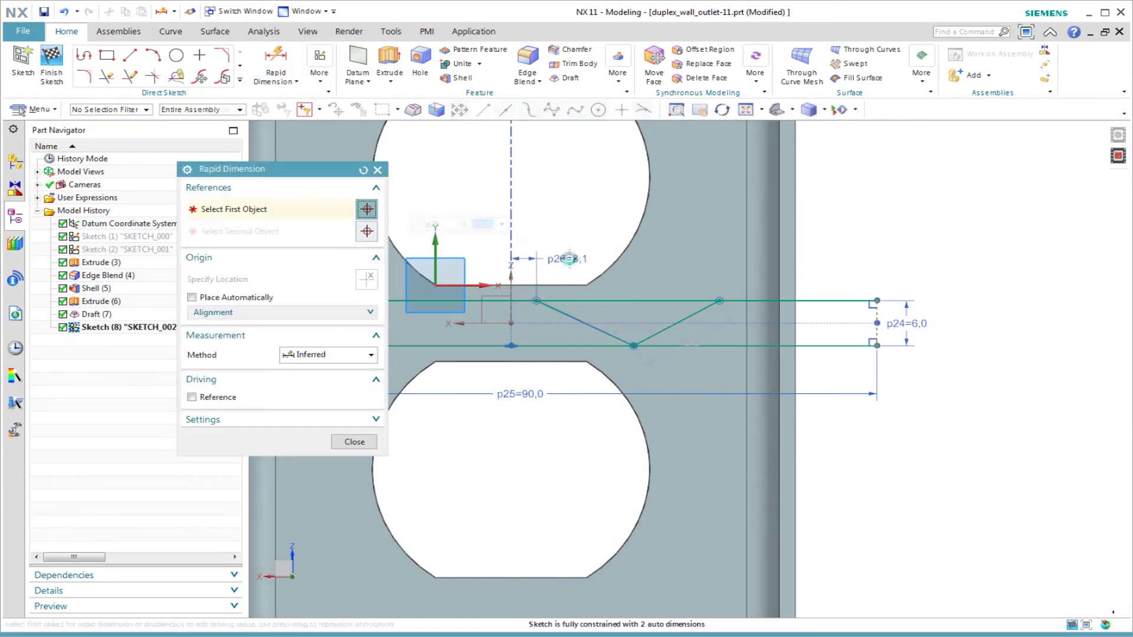
pyautogui.click(546, 301)
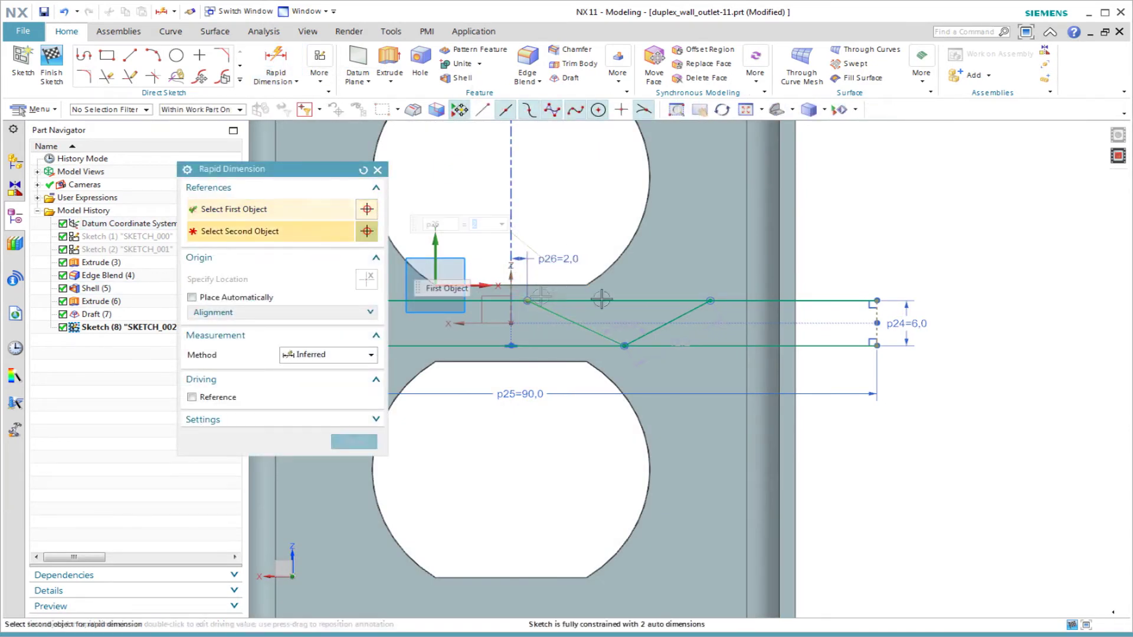
pyautogui.click(707, 301)
pyautogui.click(619, 285)
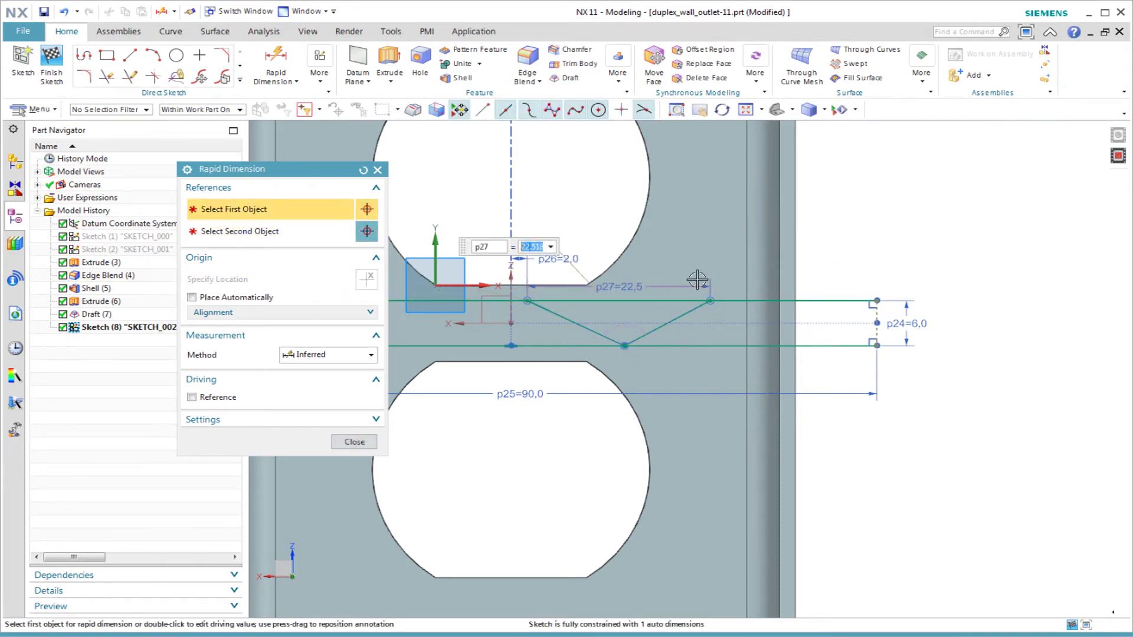
pyautogui.write('25')
pyautogui.press('Return')
pyautogui.click(351, 442)
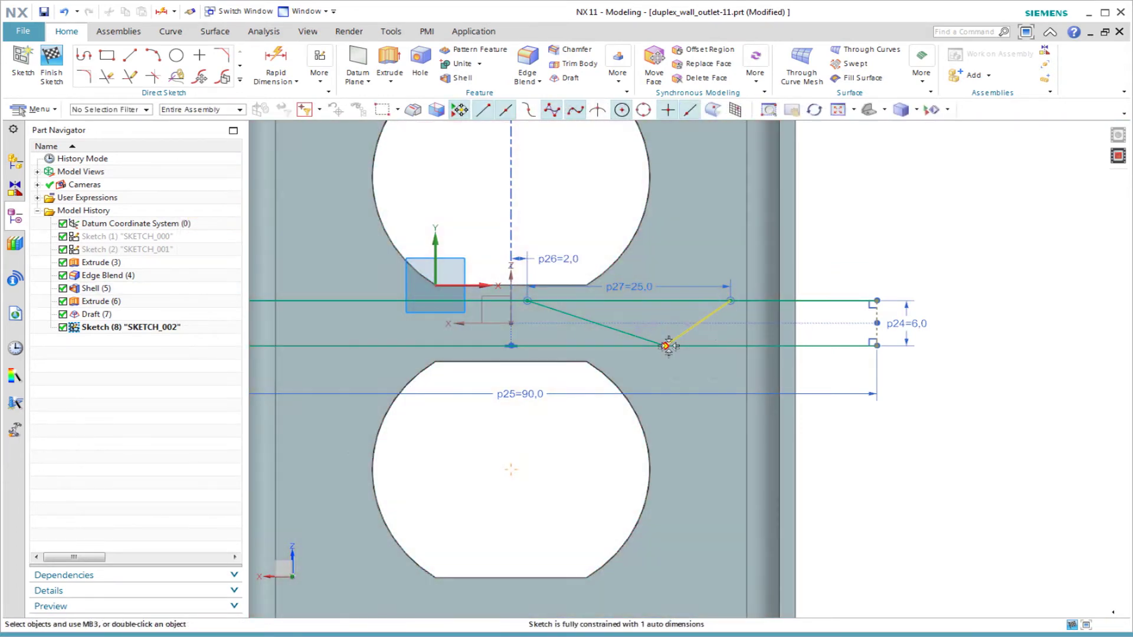
# - Make the V's two lines equal length
pyautogui.moveTo(667, 346); pyautogui.dragTo(637, 346)
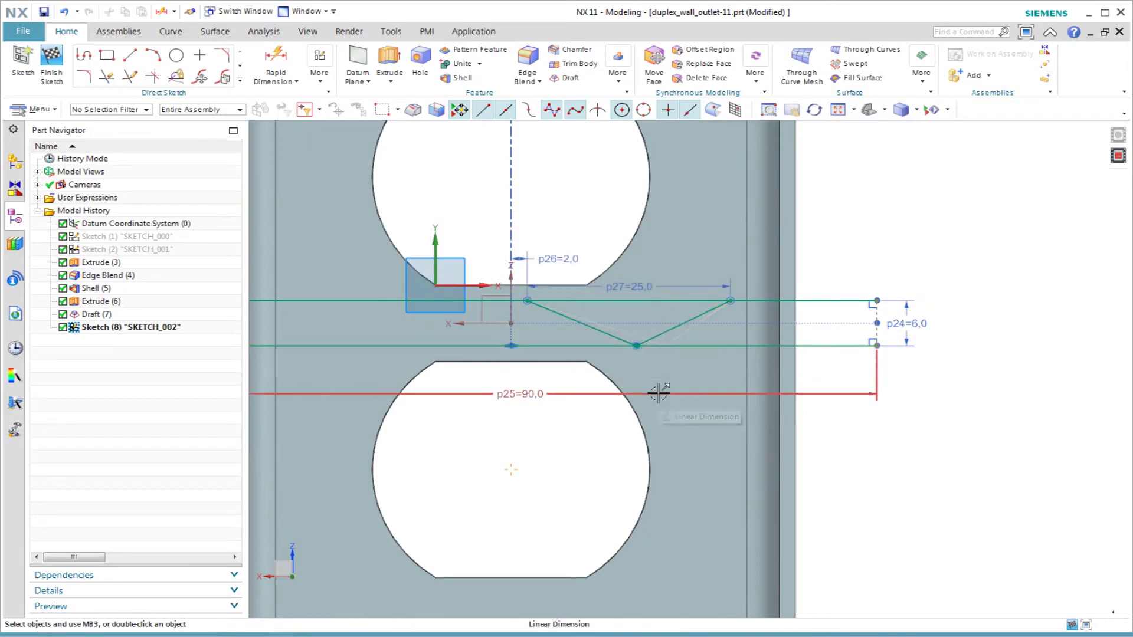
pyautogui.scroll(2, 656, 341)
pyautogui.click(654, 332)
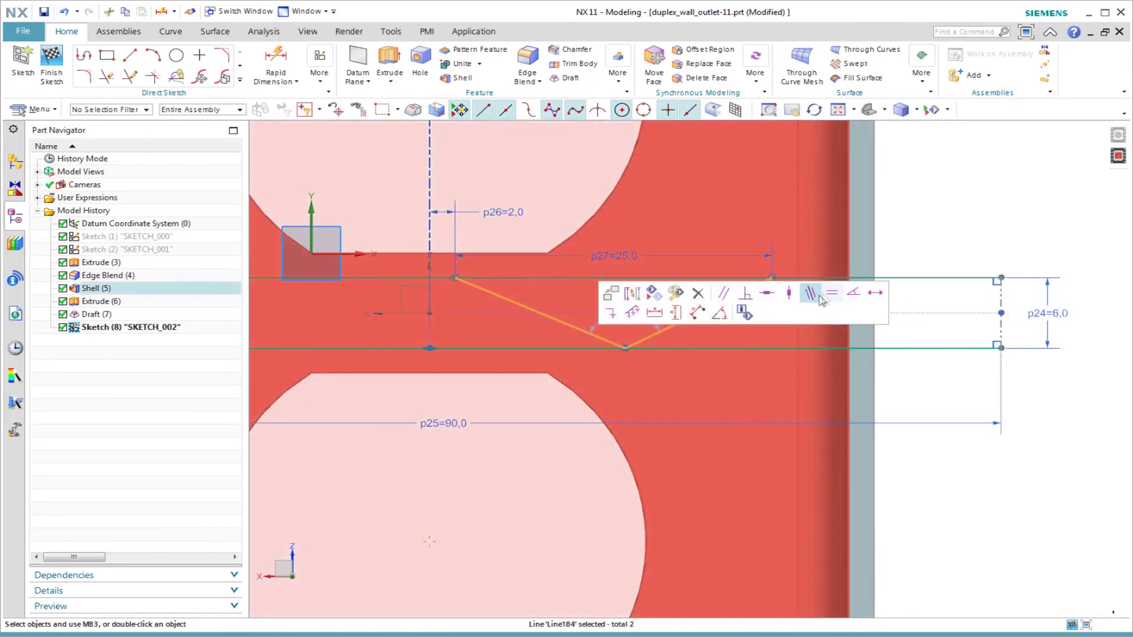
pyautogui.click(831, 293)
pyautogui.scroll(-2, 686, 348)
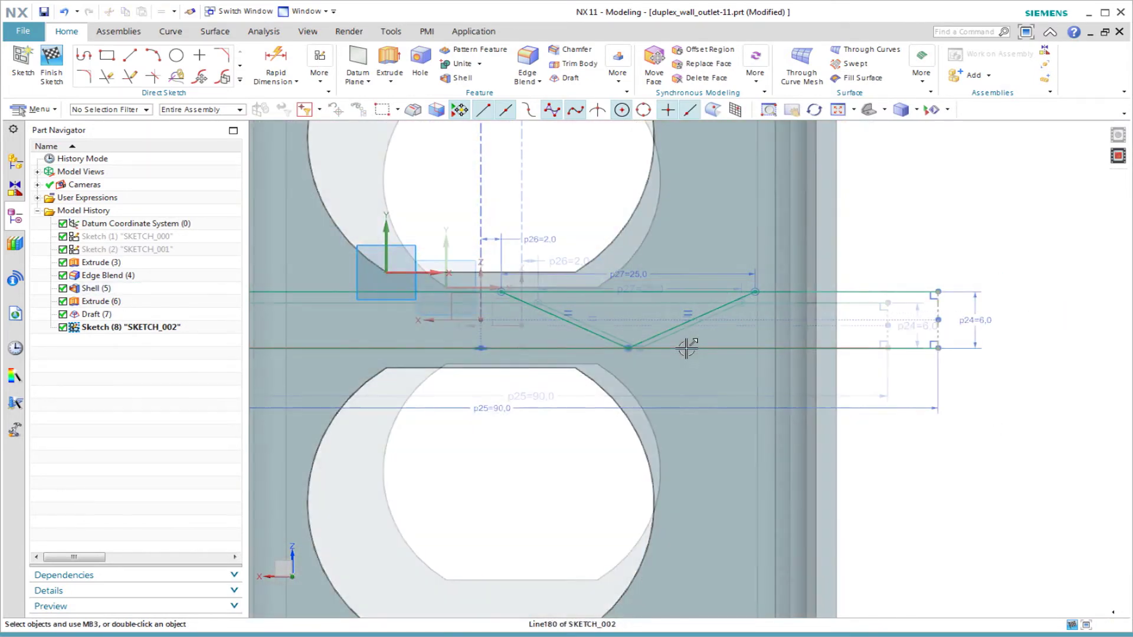
# - Mirror the V across the horizontal X axis to form crossing lines
pyautogui.click(240, 79)
pyautogui.click(165, 142)
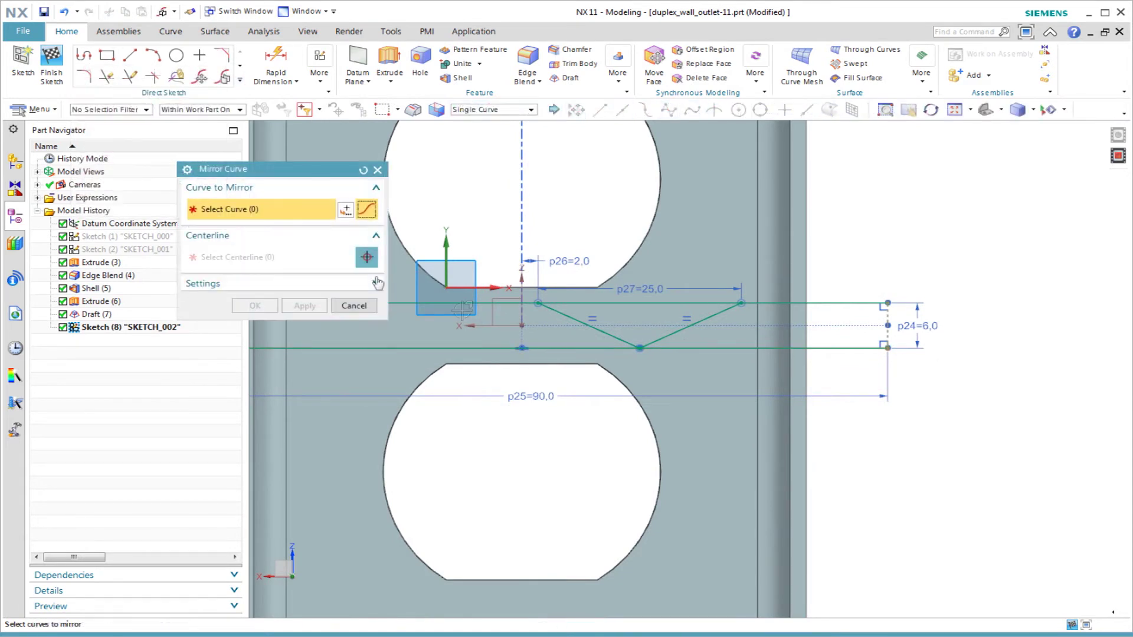
pyautogui.middleClick(679, 335)
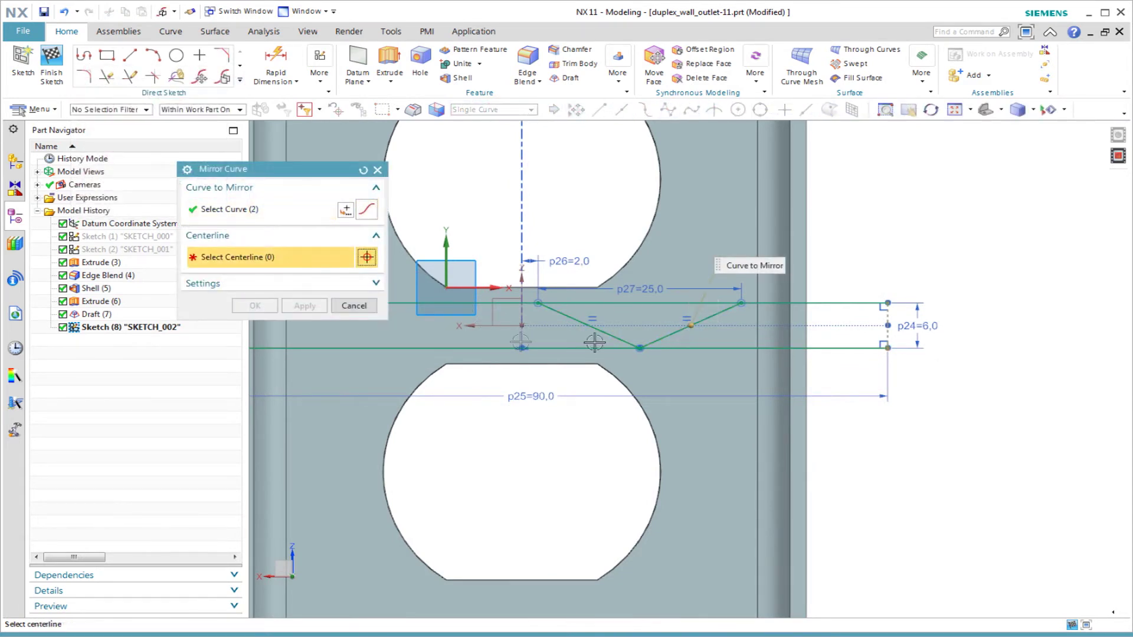
pyautogui.click(475, 325)
pyautogui.middleClick(475, 325)
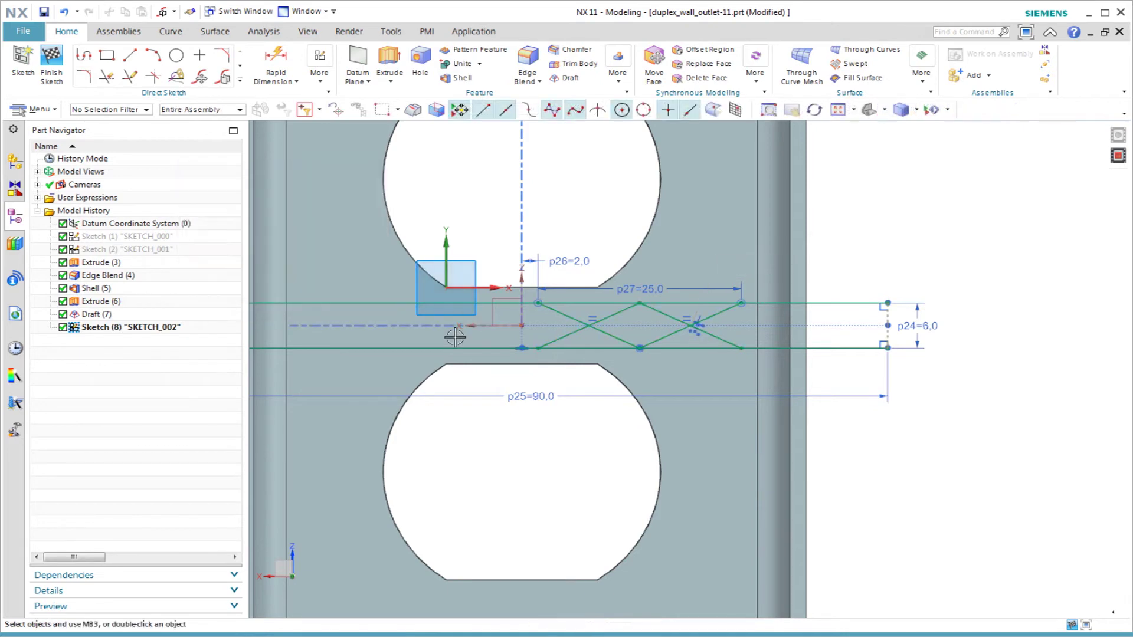
# - Mirror the crossing lines across the vertical axis to the left side
pyautogui.click(239, 79)
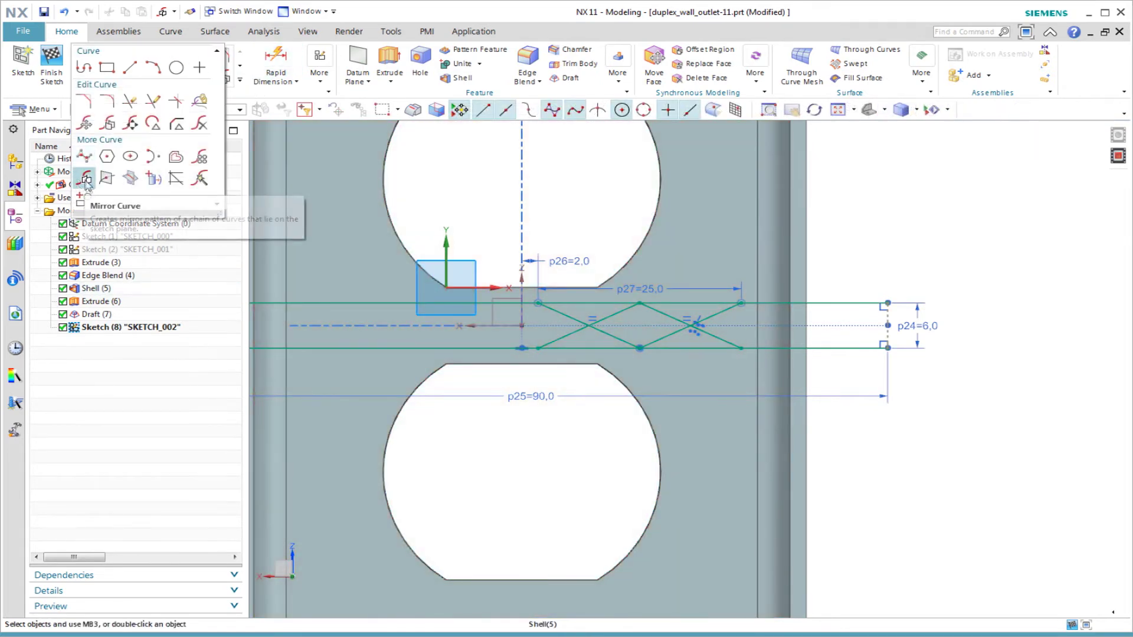
pyautogui.click(83, 180)
pyautogui.click(557, 315)
pyautogui.click(638, 308)
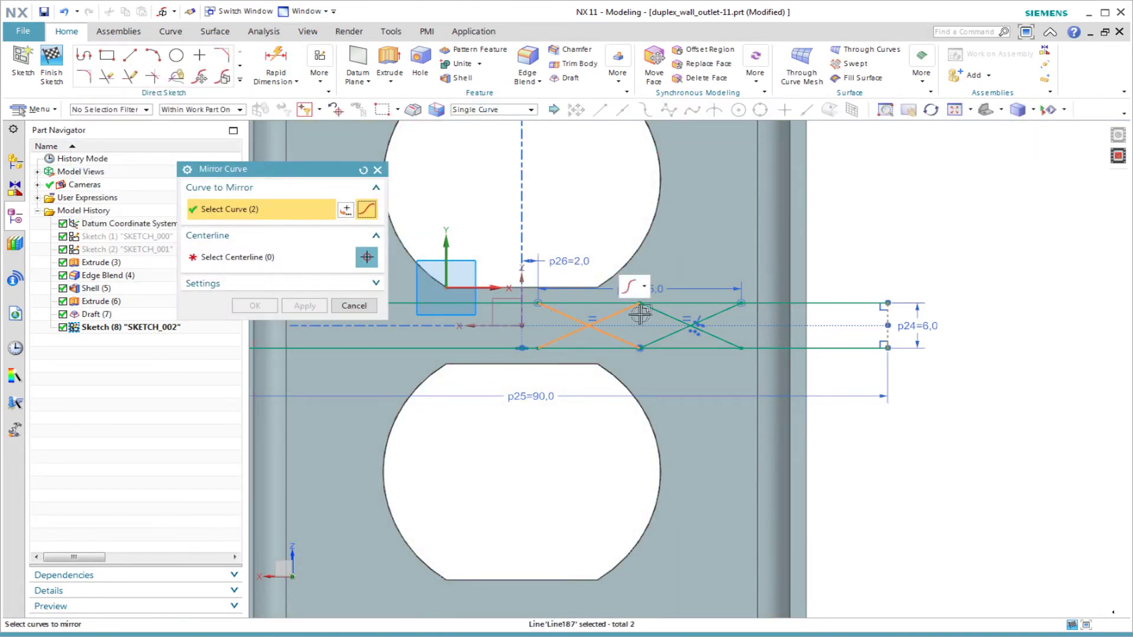
pyautogui.middleClick(722, 316)
pyautogui.middleClick(518, 280)
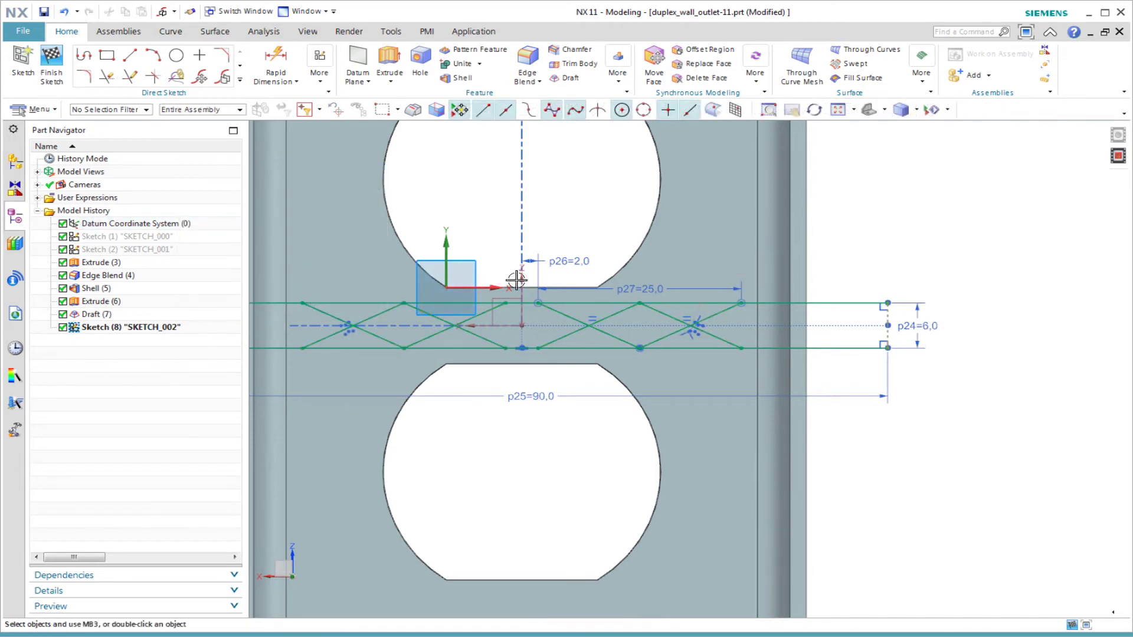
pyautogui.scroll(-2, 516, 280)
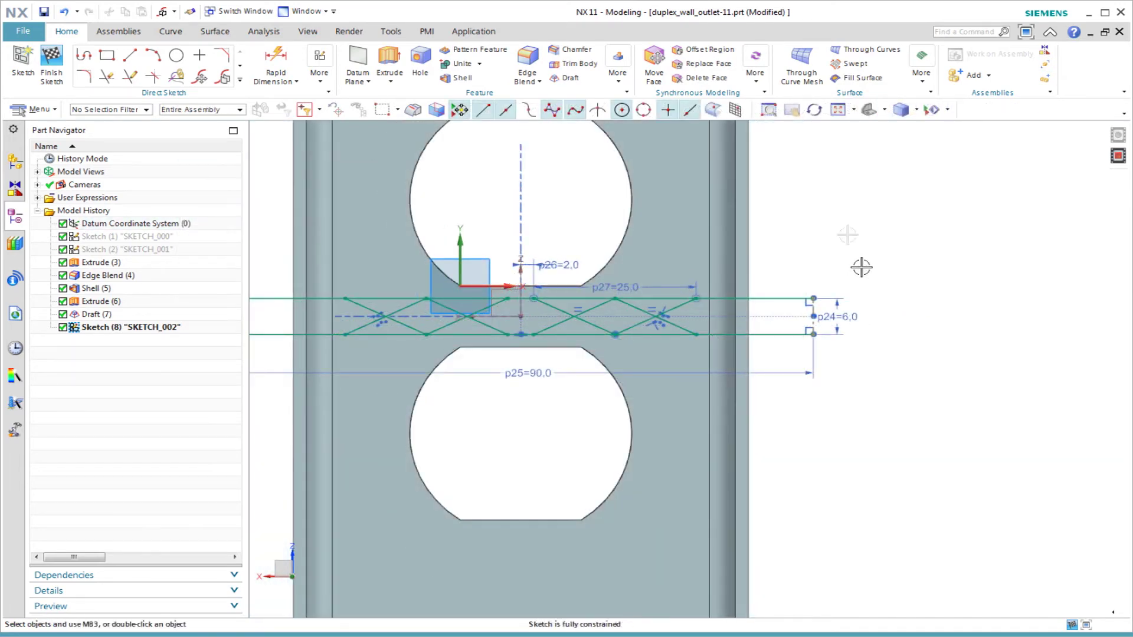
# - Finish the sketch and view the plate from an oblique angle
pyautogui.rightClick(811, 458)
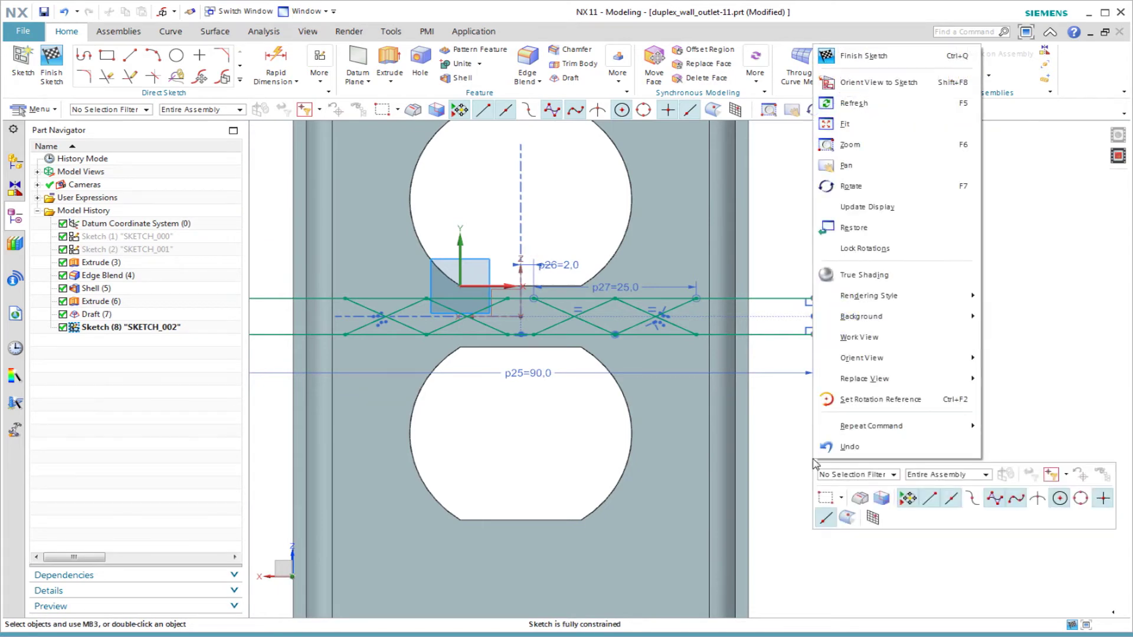
pyautogui.click(838, 52)
pyautogui.moveTo(819, 248); pyautogui.dragTo(943, 255, button='middle')
pyautogui.scroll(2, 959, 255)
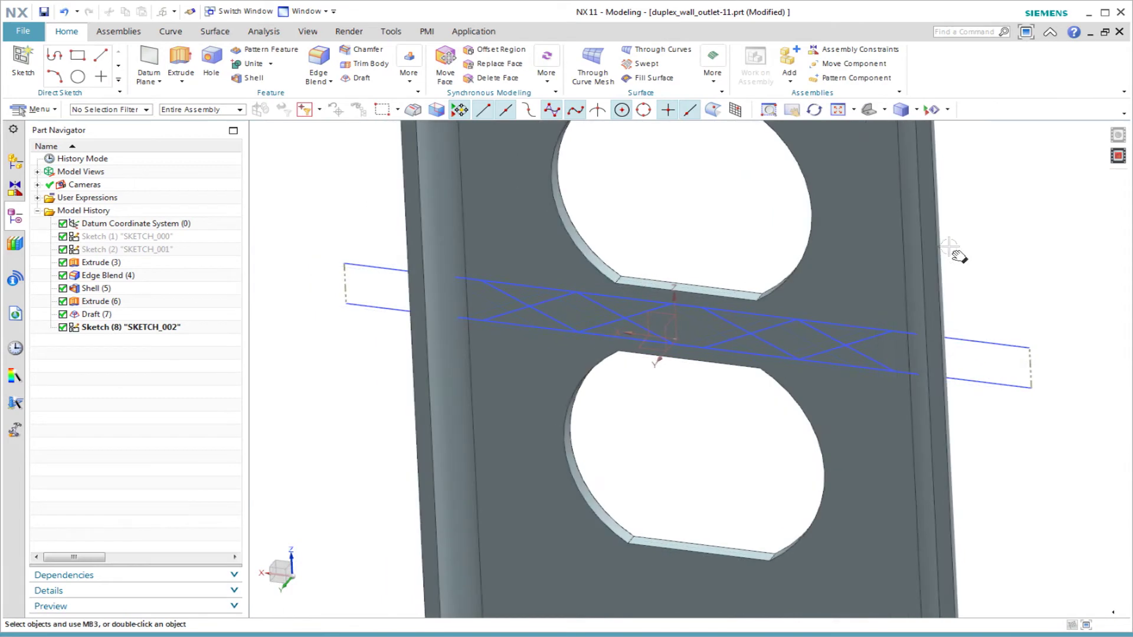
pyautogui.click(407, 74)
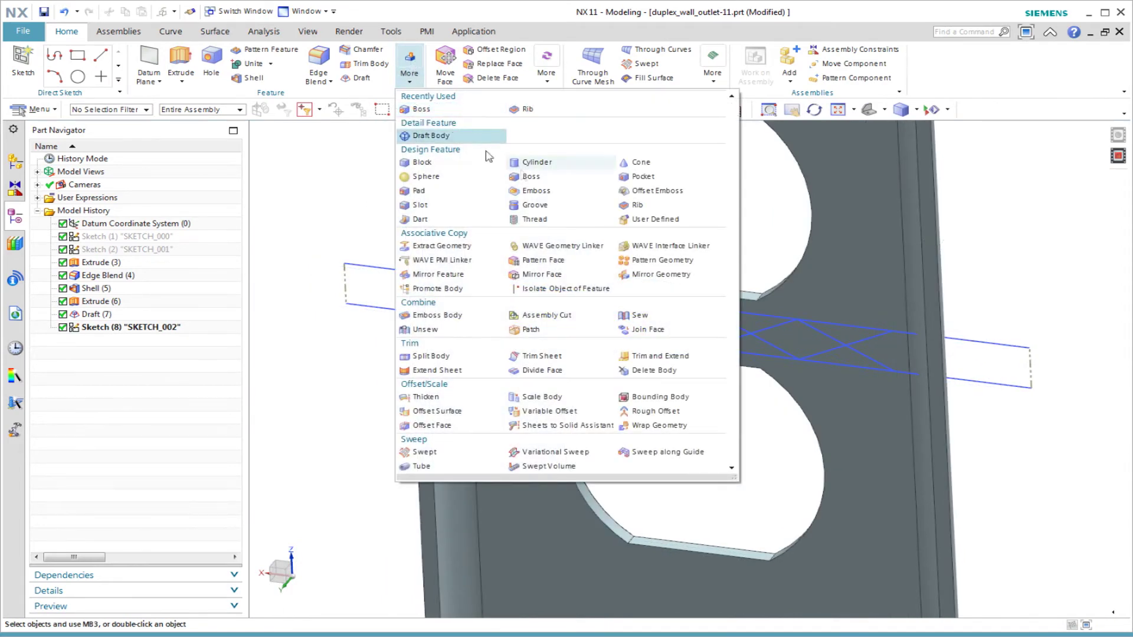
# - Build a 1 mm symmetric rib from the lattice sketch, cap offset 1, 3° draft from cap
pyautogui.click(633, 206)
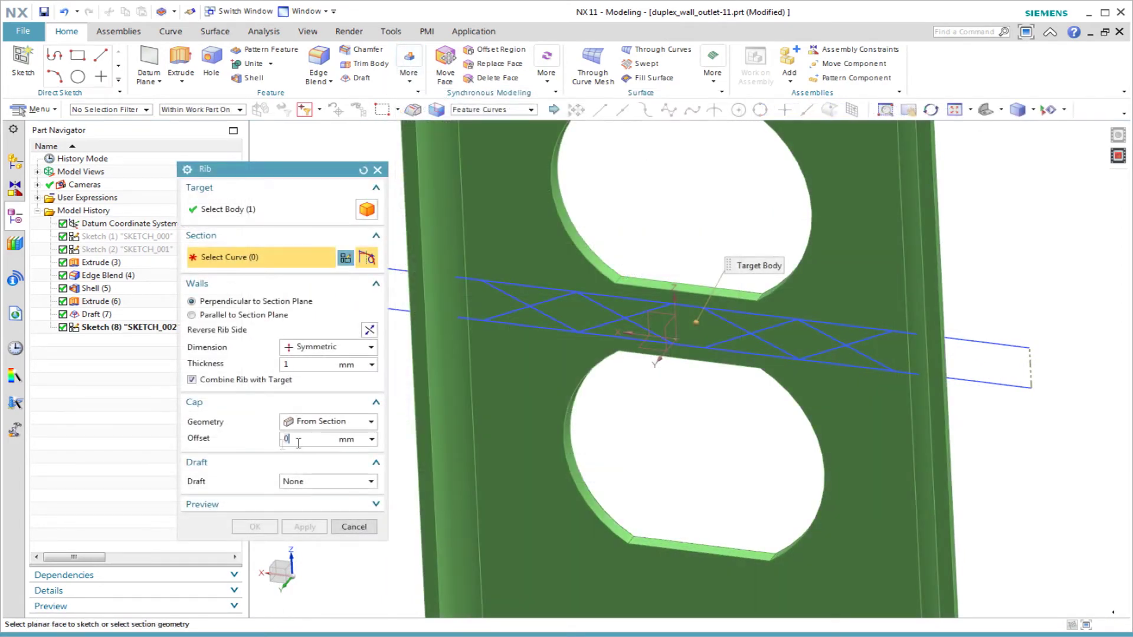
pyautogui.click(304, 481)
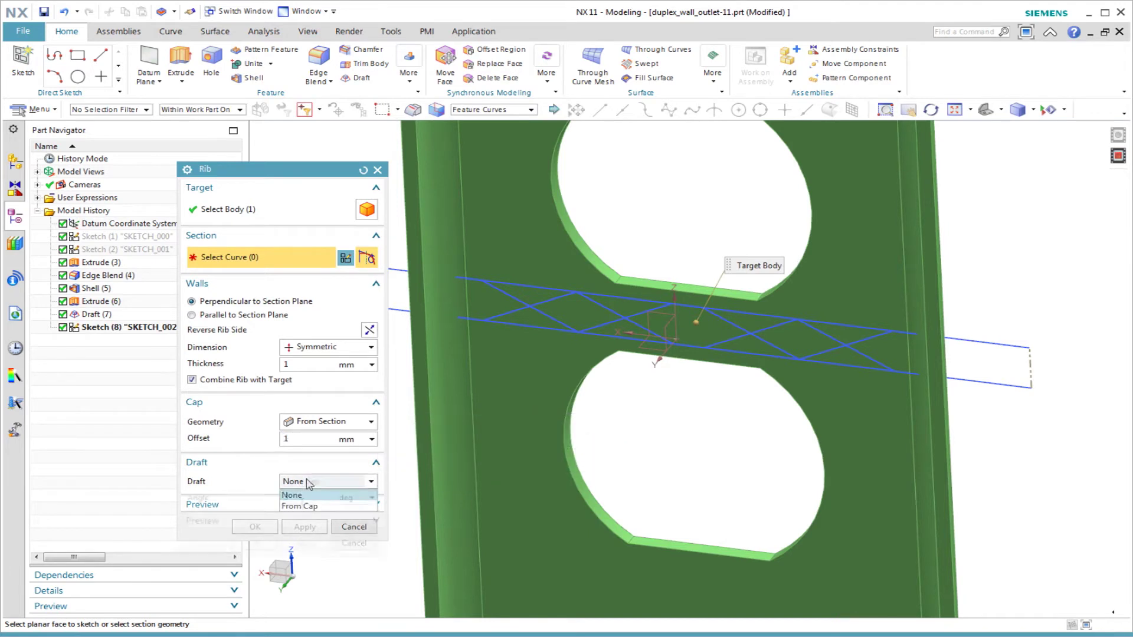
pyautogui.click(301, 495)
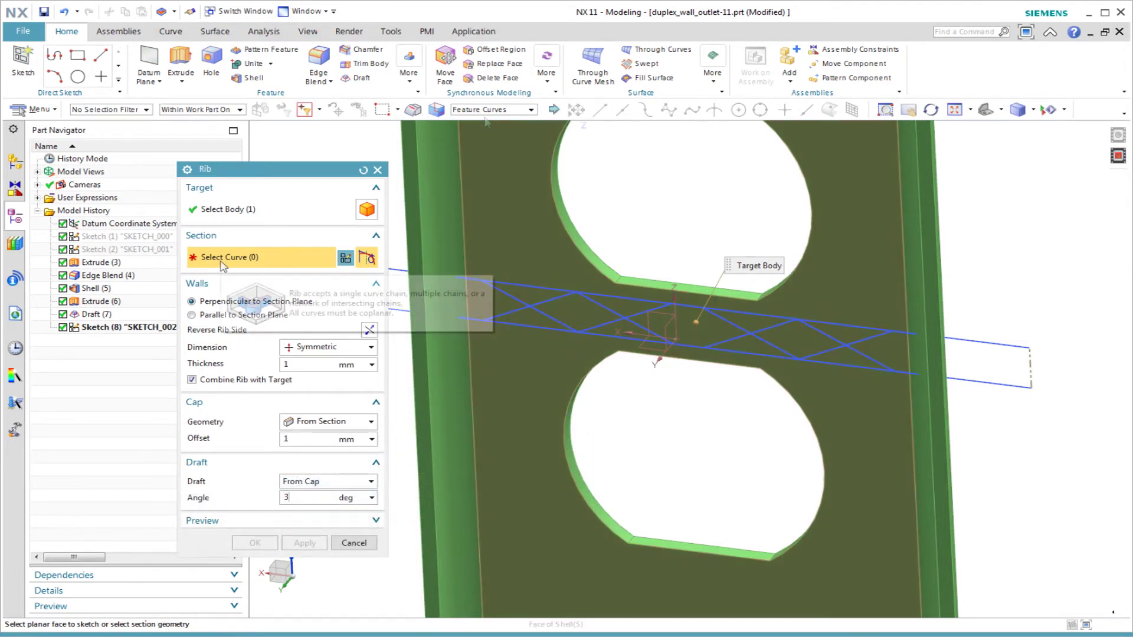
pyautogui.click(519, 303)
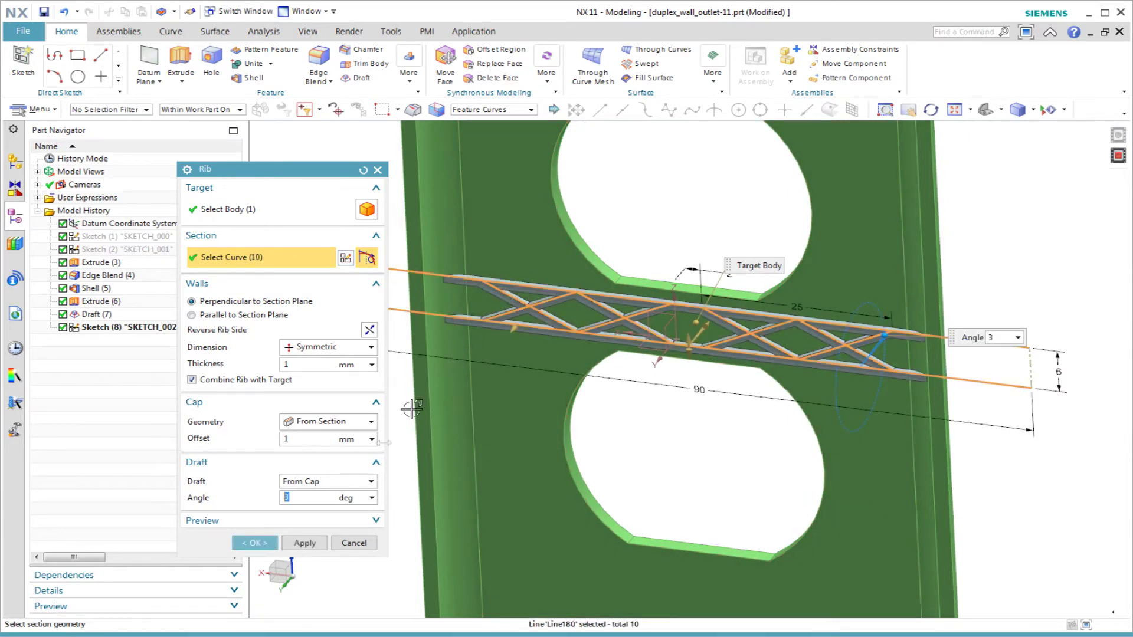
pyautogui.click(254, 542)
pyautogui.moveTo(360, 432); pyautogui.dragTo(474, 392, button='middle')
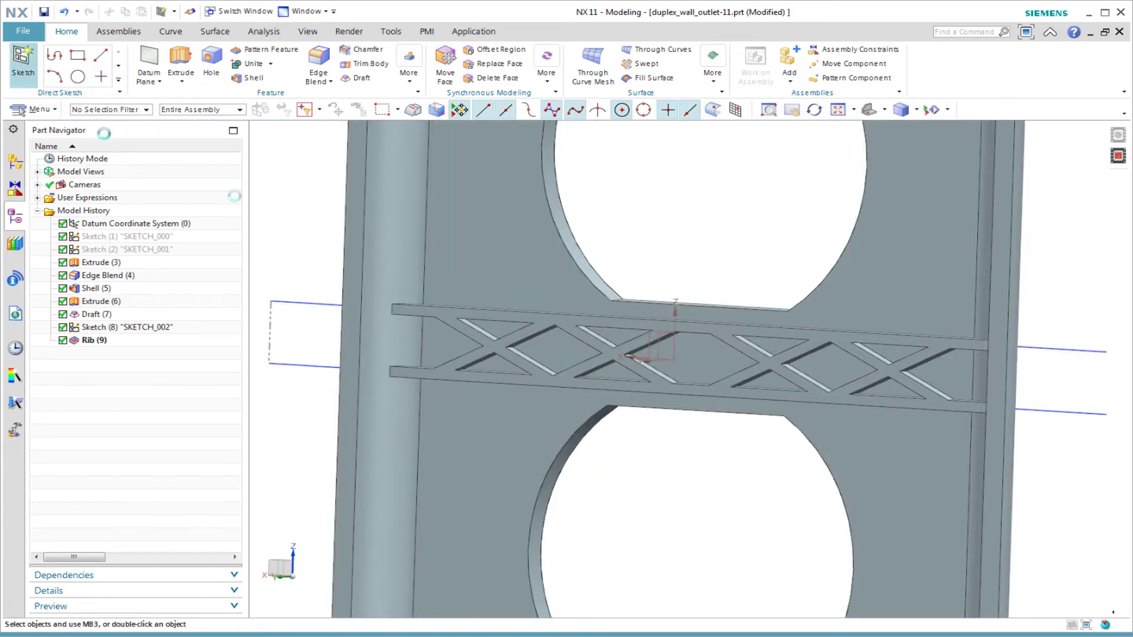
pyautogui.click(22, 60)
# - Start a sketch on the rib face and draw a circle centred at the origin
pyautogui.click(707, 359)
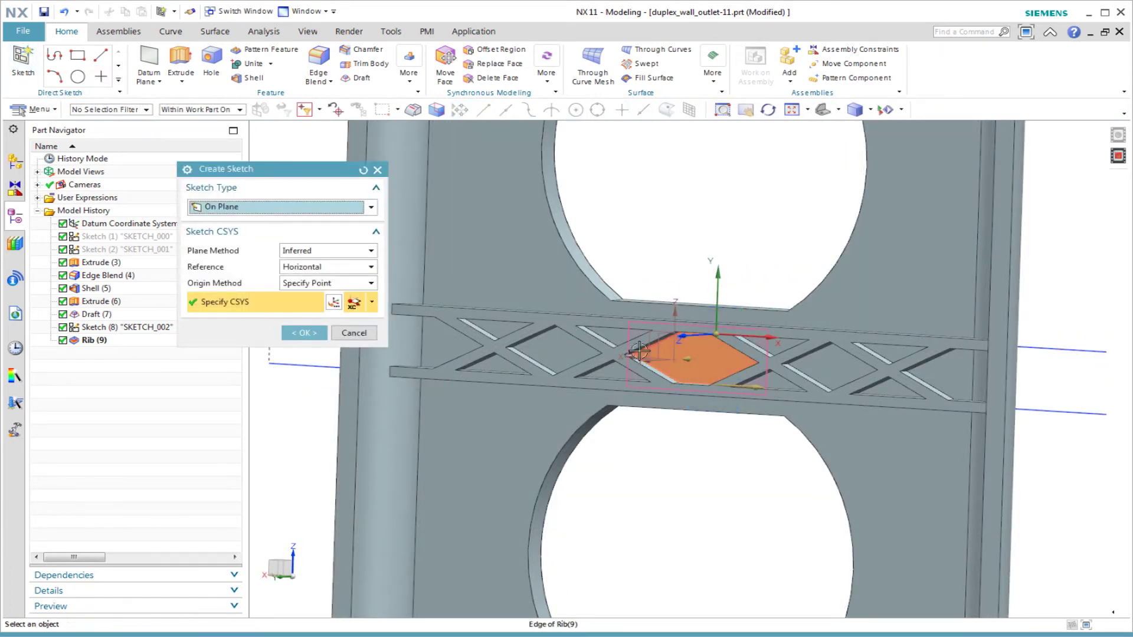
pyautogui.middleClick(707, 358)
pyautogui.click(175, 57)
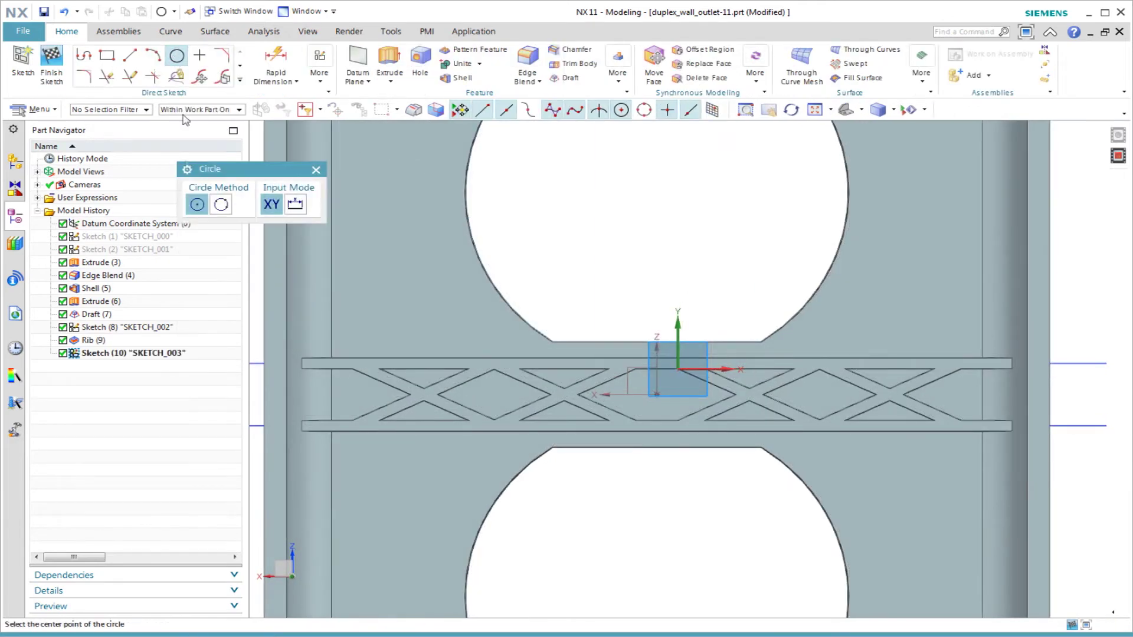
pyautogui.click(656, 394)
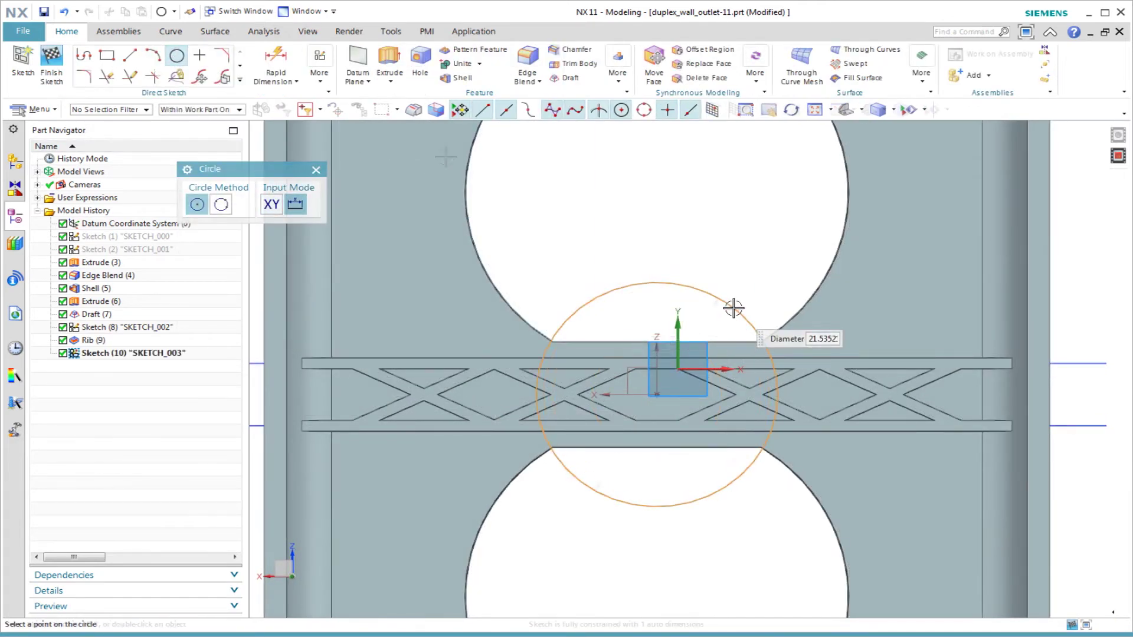
pyautogui.click(736, 308)
pyautogui.middleClick(736, 308)
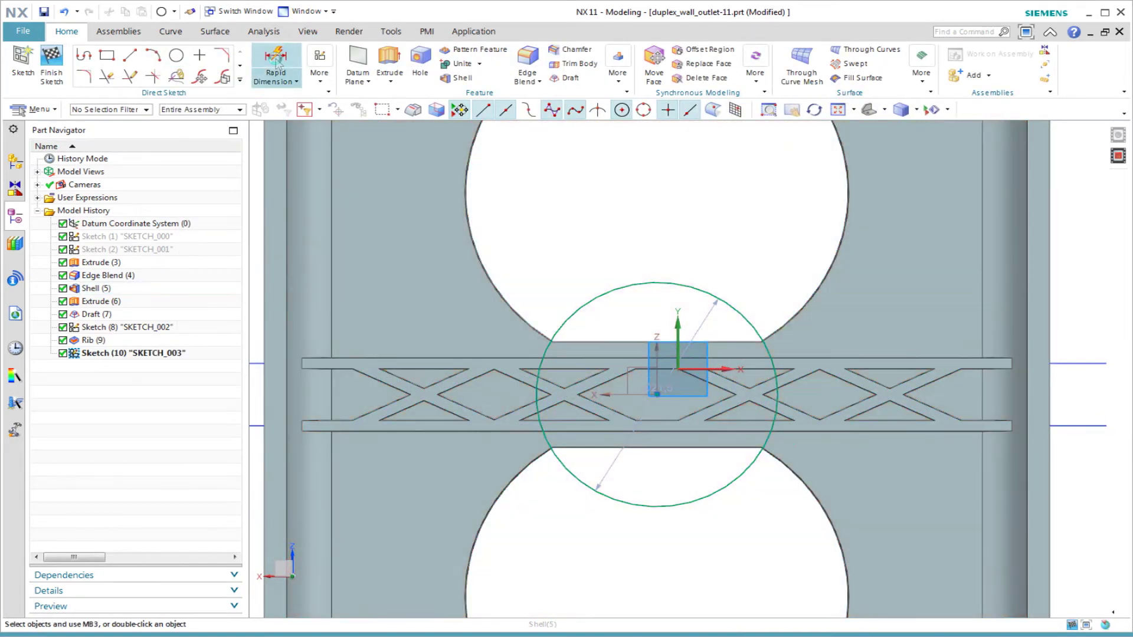
# - Set the circle's diameter to 8 mm
pyautogui.click(275, 59)
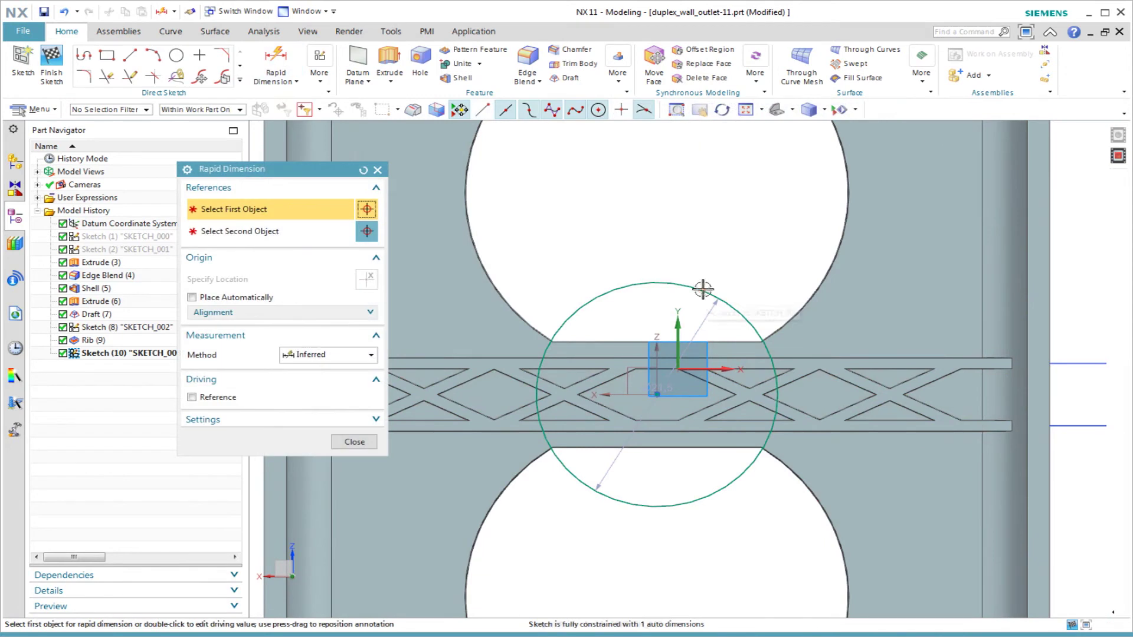
pyautogui.click(694, 288)
pyautogui.click(752, 254)
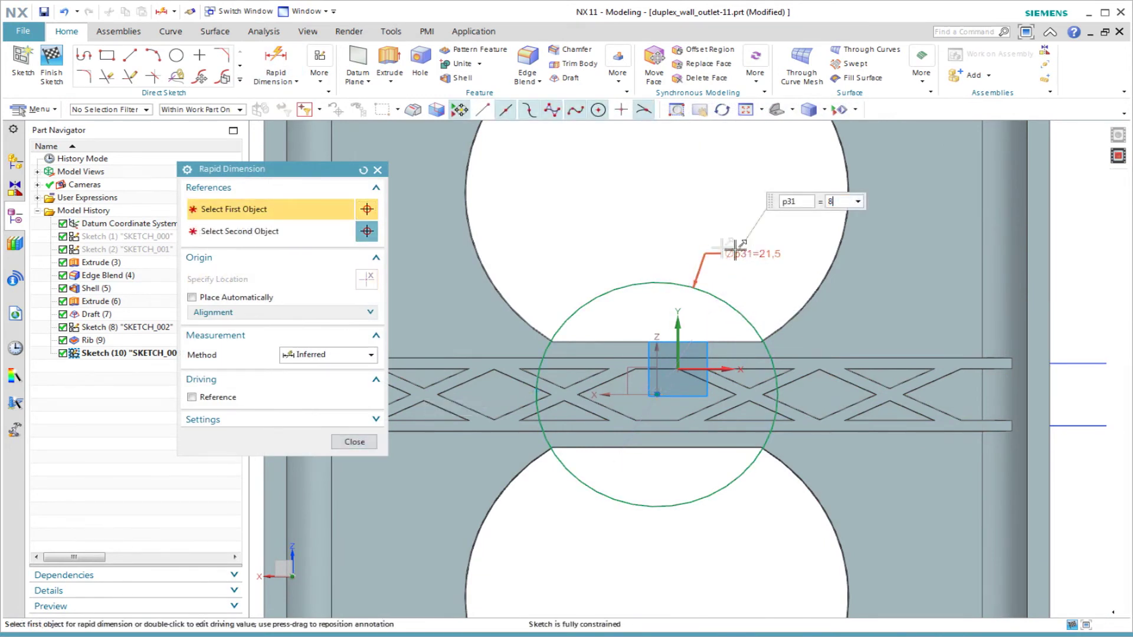
pyautogui.write('8')
pyautogui.press('Return')
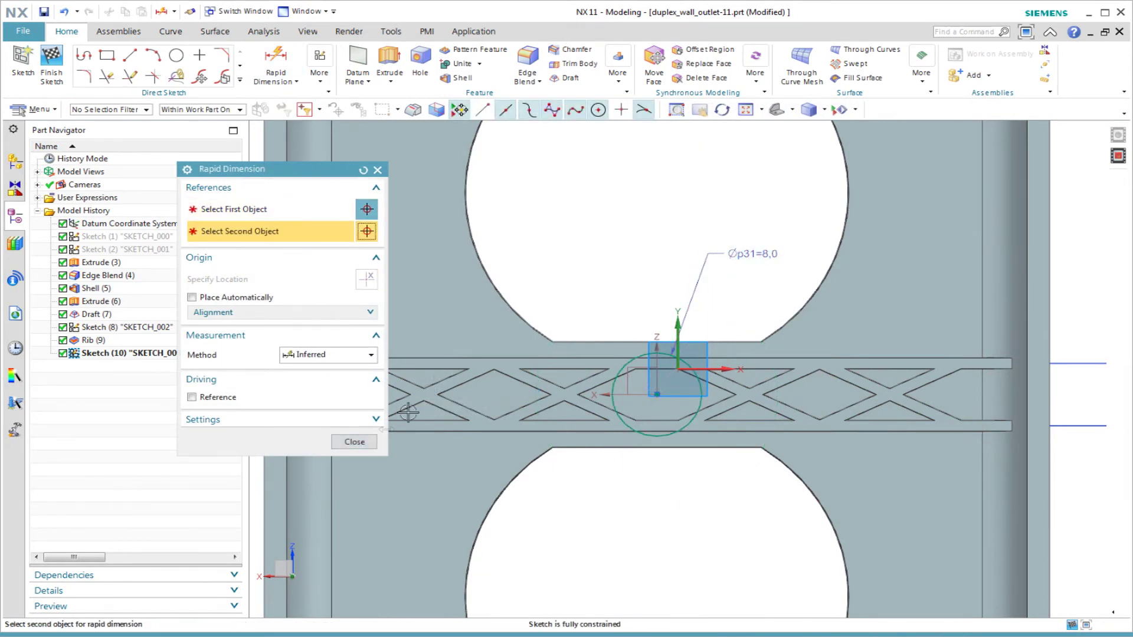
pyautogui.click(354, 441)
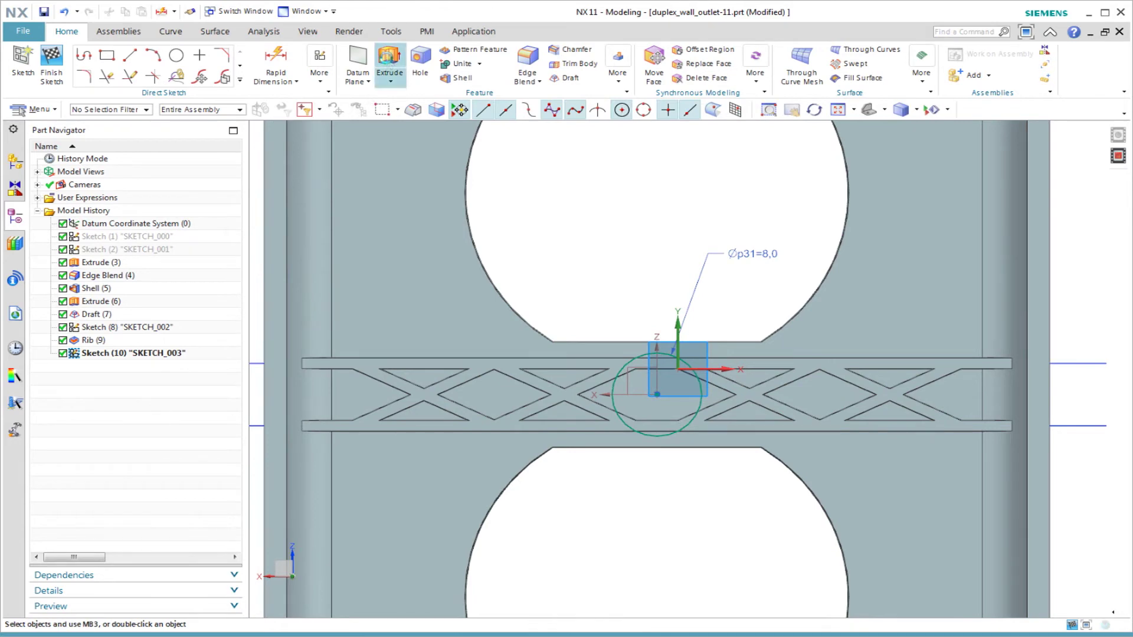
pyautogui.click(390, 59)
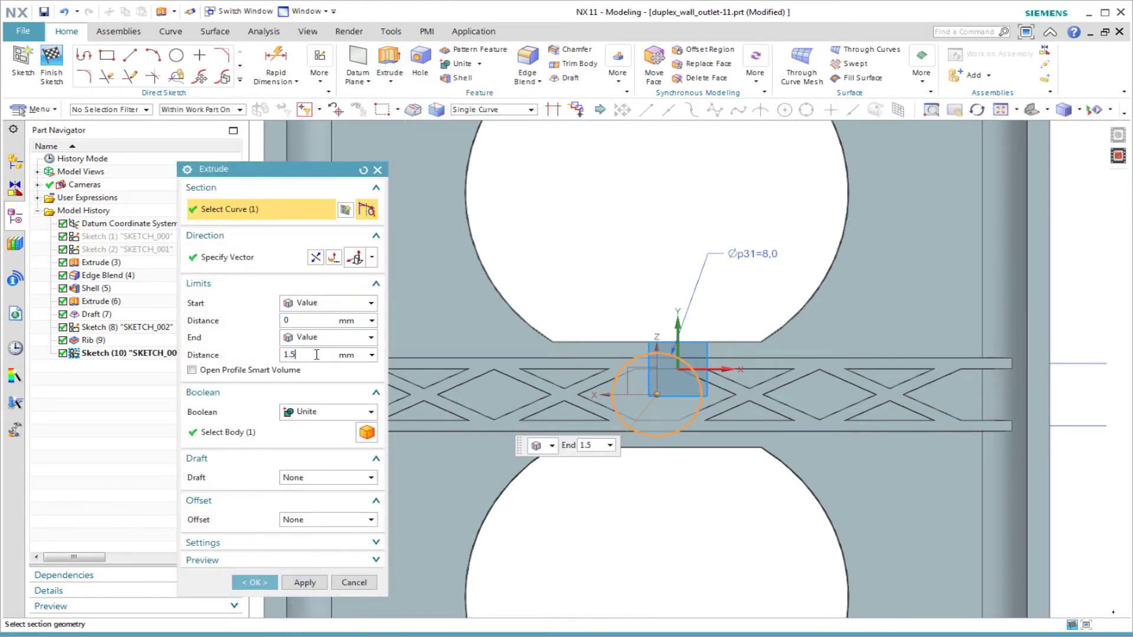
# - Extrude the 8 mm circle 1.5 mm, united with the plate, drafted from the start limit
pyautogui.click(331, 478)
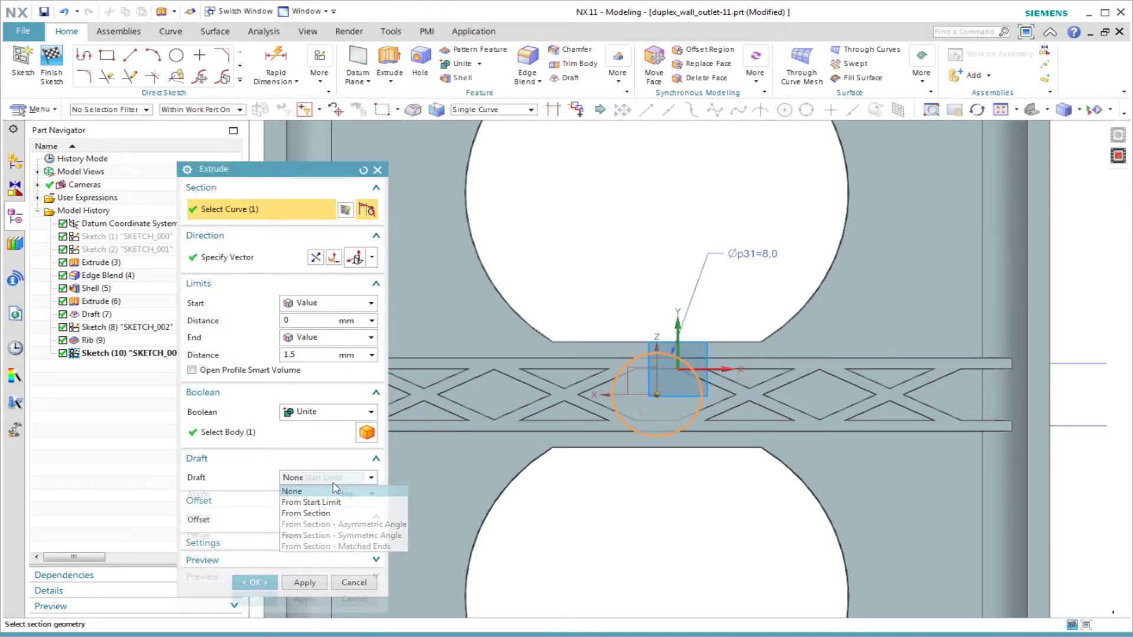
pyautogui.click(311, 502)
pyautogui.click(254, 583)
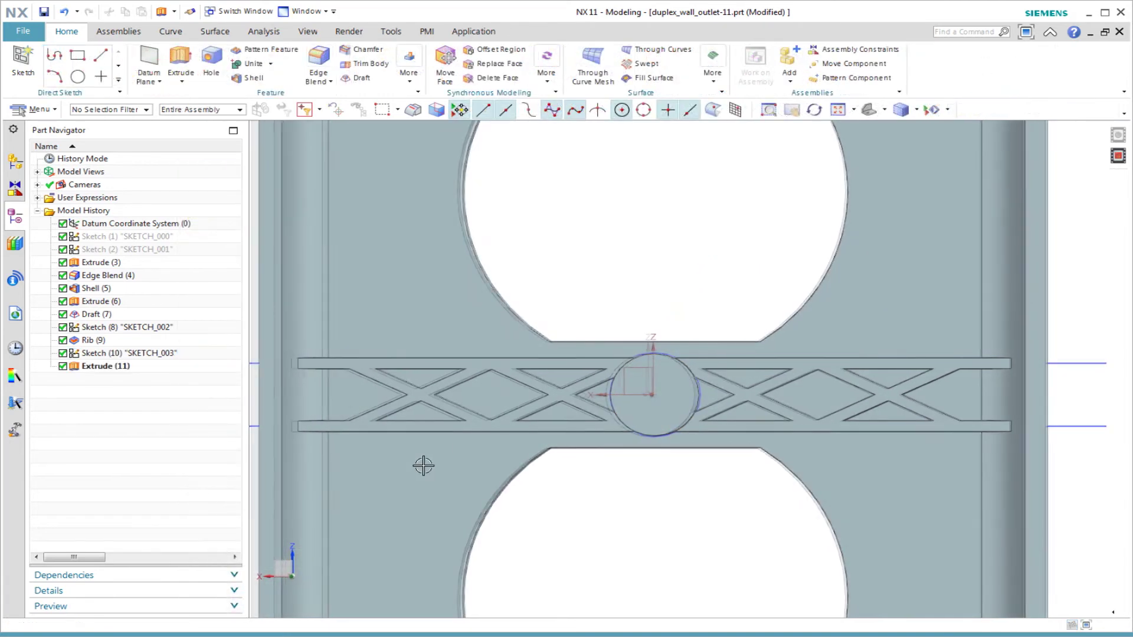
pyautogui.moveTo(423, 466); pyautogui.dragTo(423, 466, button='middle')
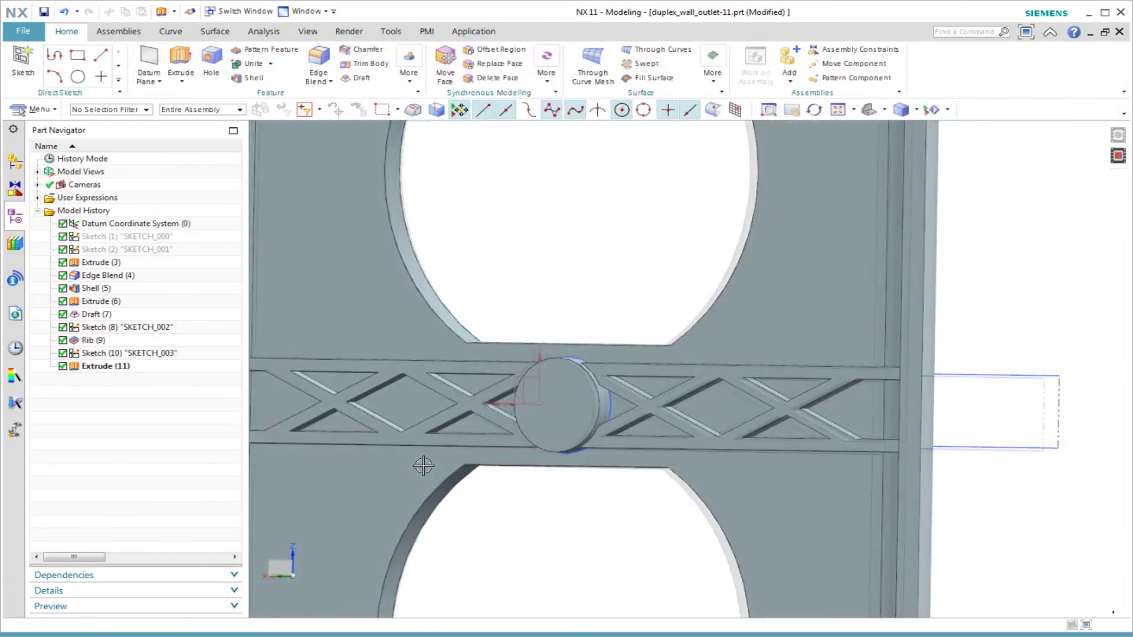
pyautogui.hotkey('ctrl', 'f')
# - Create SKETCH_004 on the plate's front face and finish it
pyautogui.click(23, 59)
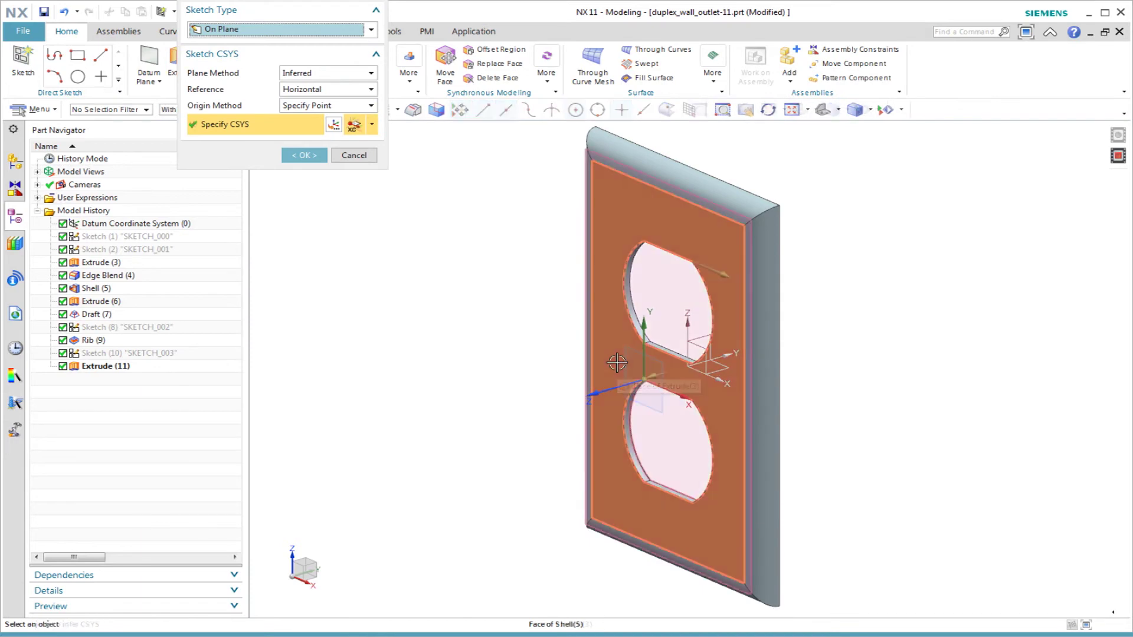
pyautogui.click(610, 361)
pyautogui.middleClick(477, 357)
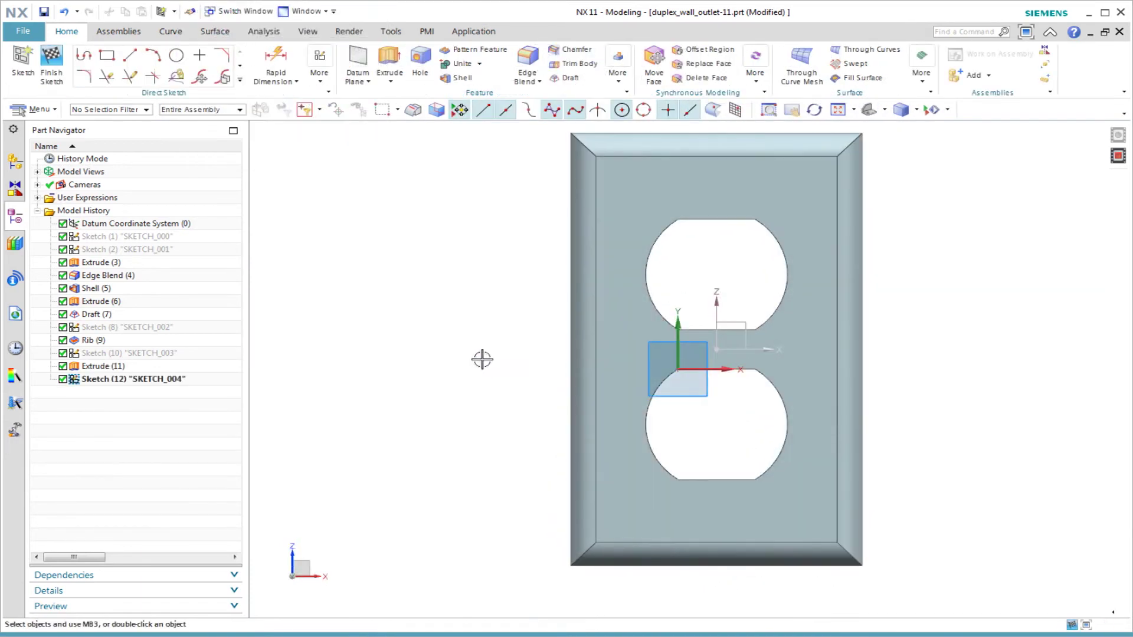
pyautogui.click(199, 58)
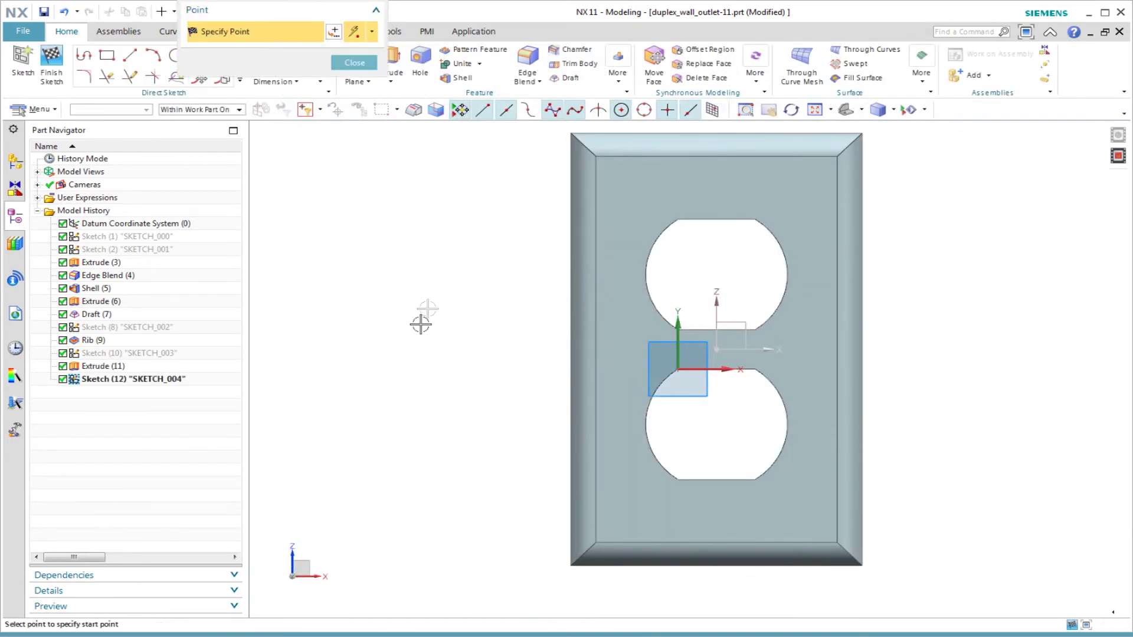
pyautogui.moveTo(705, 367); pyautogui.dragTo(929, 435, button='middle')
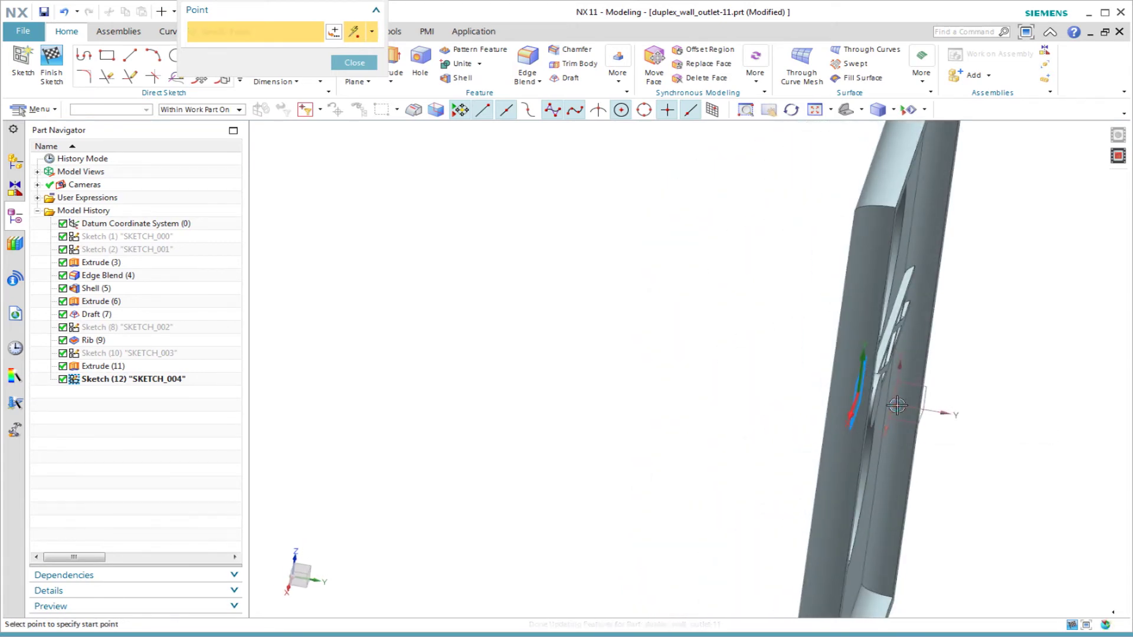
pyautogui.moveTo(914, 422); pyautogui.dragTo(531, 295, button='middle')
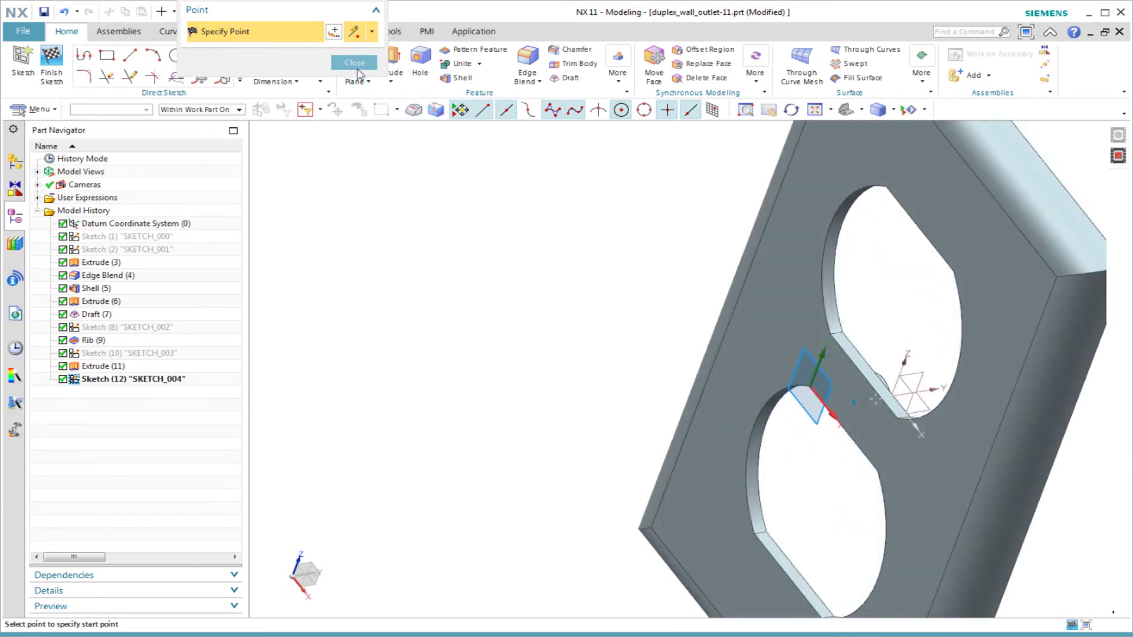
pyautogui.click(355, 65)
pyautogui.moveTo(361, 210); pyautogui.dragTo(411, 228, button='middle')
pyautogui.rightClick(412, 227)
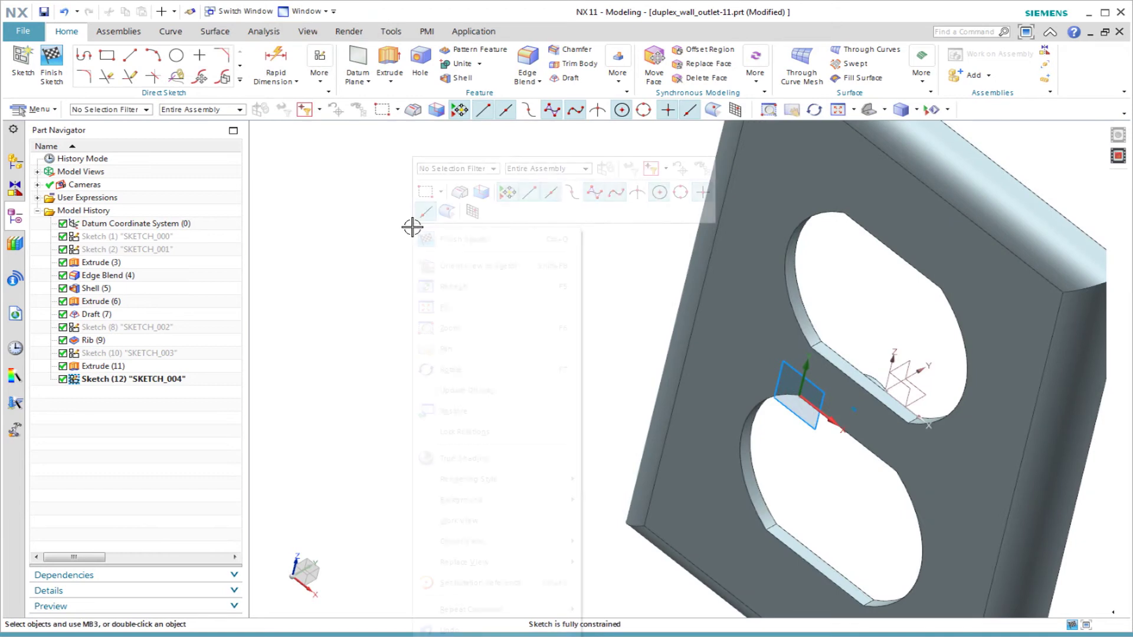
pyautogui.click(443, 237)
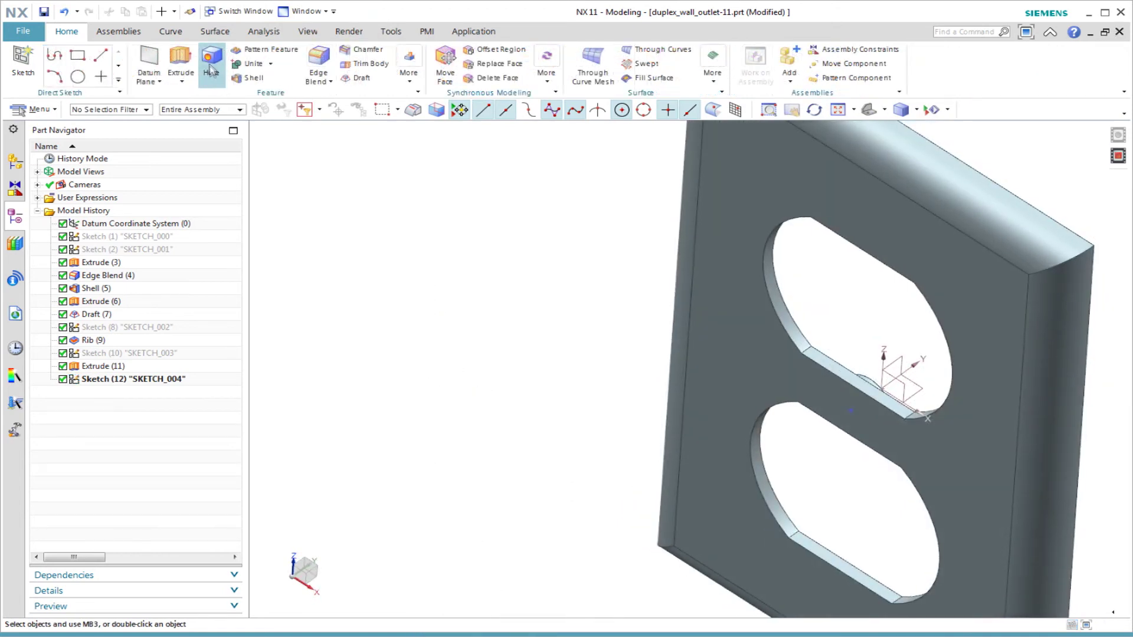
# - Cut a #6 ANSI Inch countersunk screw hole through the plate between the outlet openings
pyautogui.click(211, 64)
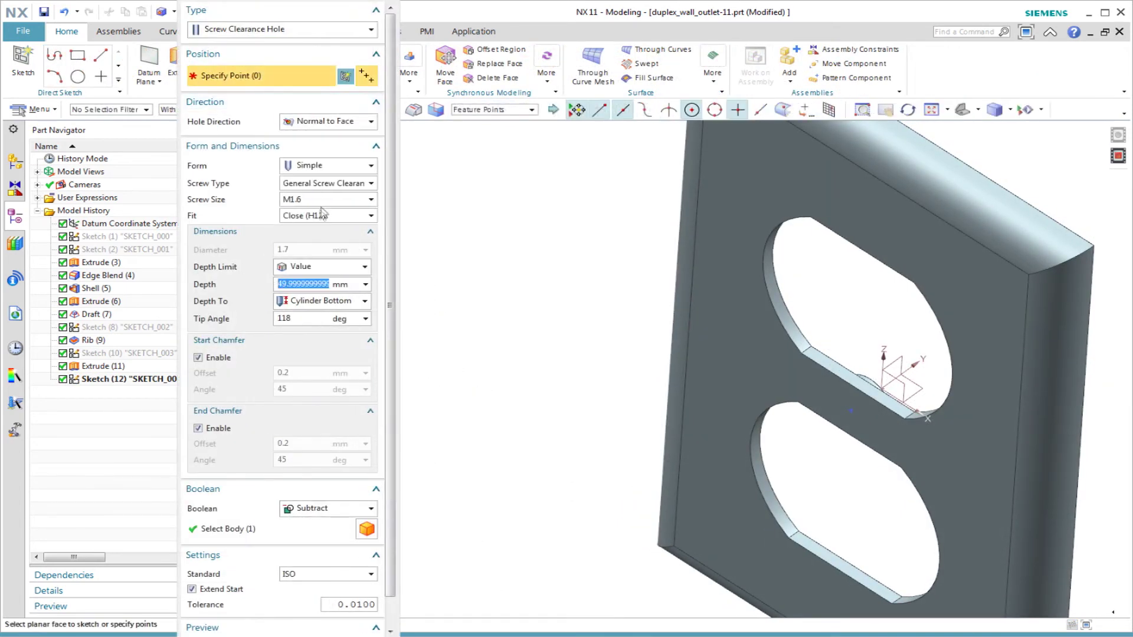
pyautogui.click(333, 576)
pyautogui.click(312, 593)
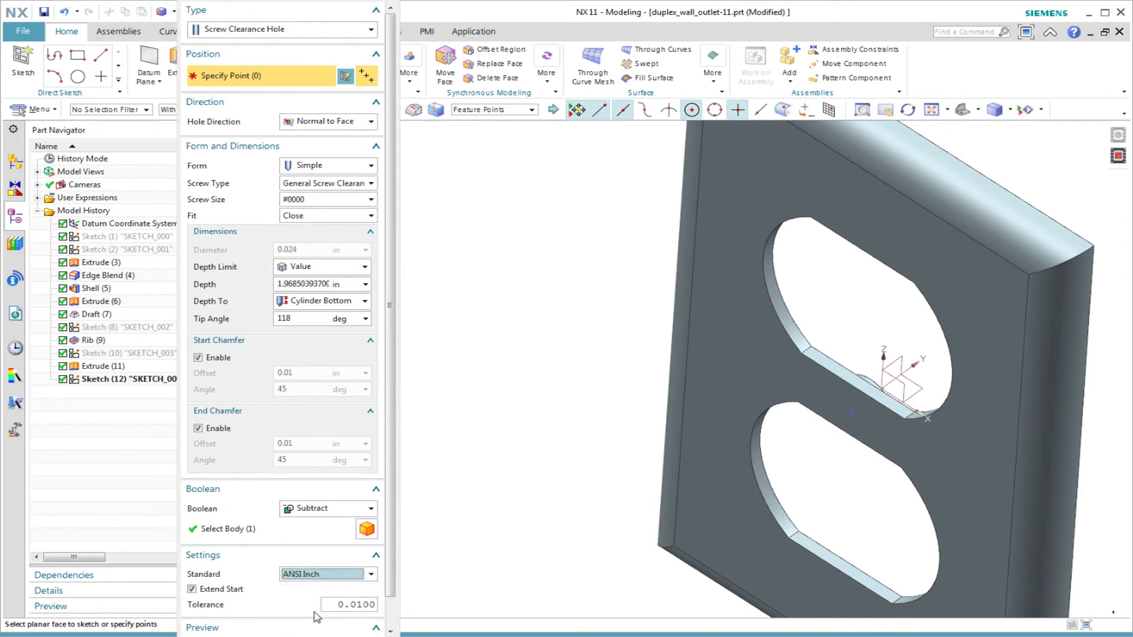
pyautogui.click(306, 200)
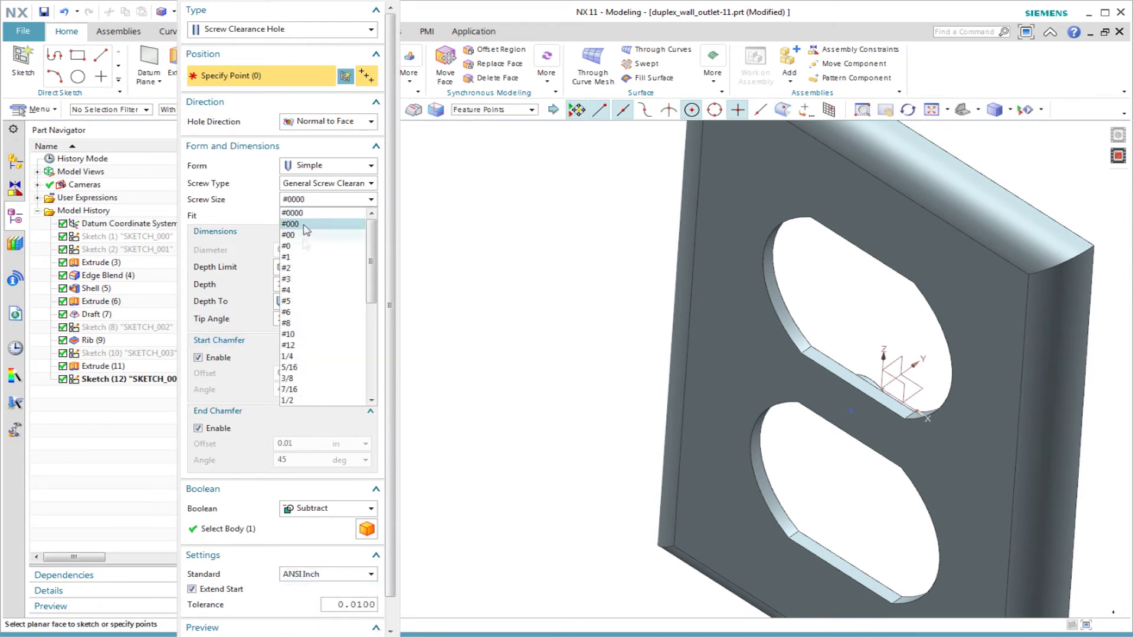
pyautogui.click(298, 313)
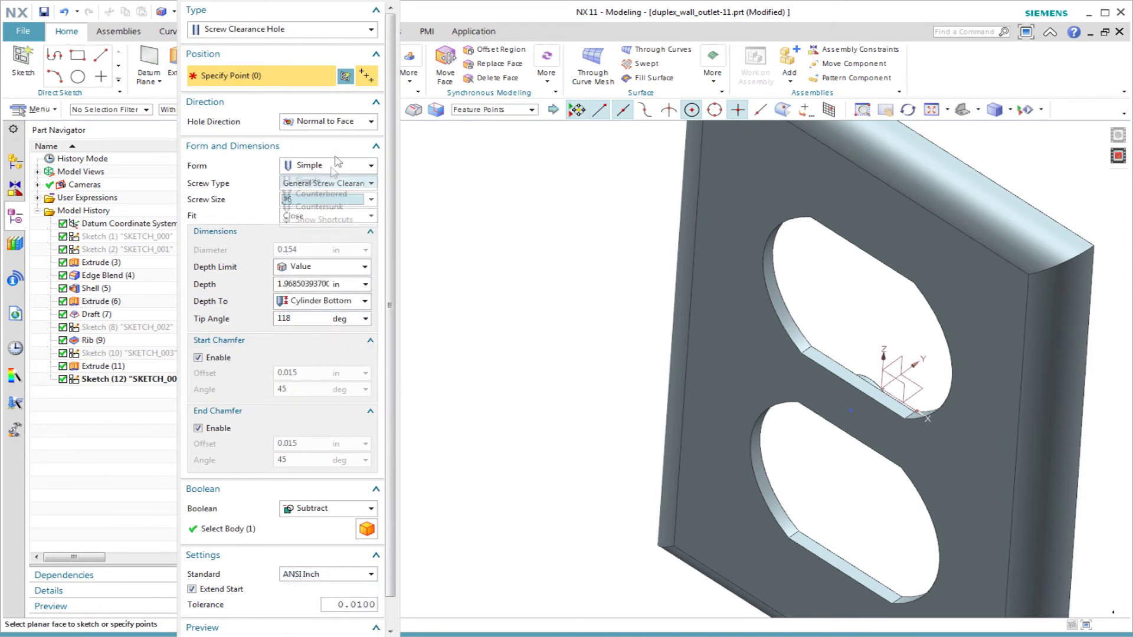
pyautogui.click(331, 166)
pyautogui.click(335, 210)
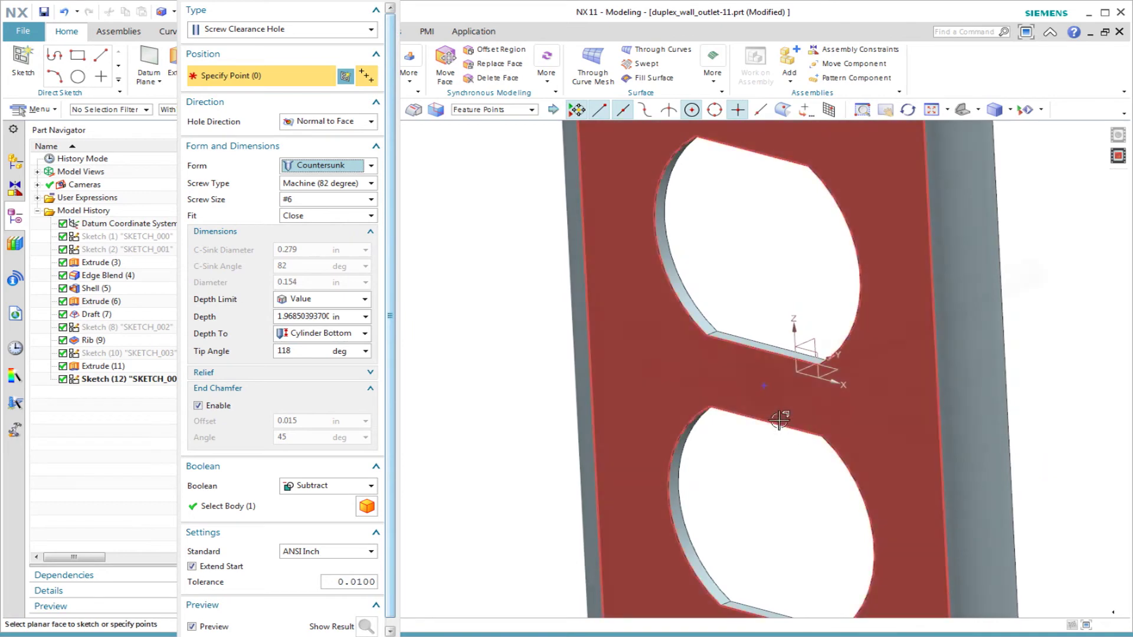
pyautogui.click(765, 388)
pyautogui.middleClick(521, 412)
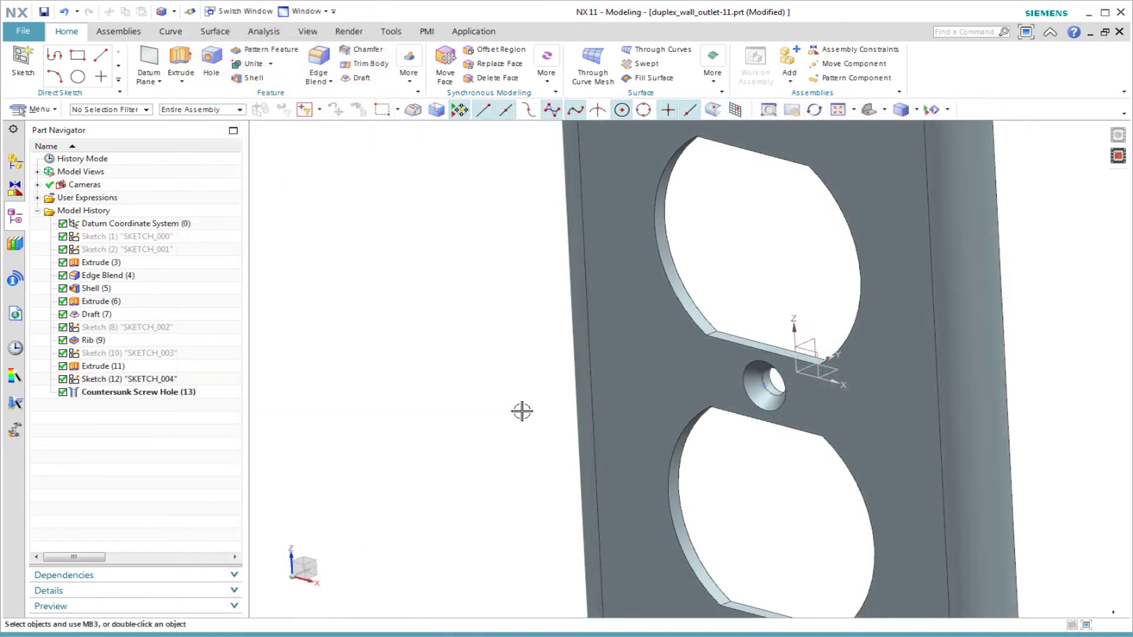
# - Switch to a trimetric view and fit the whole plate to inspect the countersunk centre hole
pyautogui.press('Home')
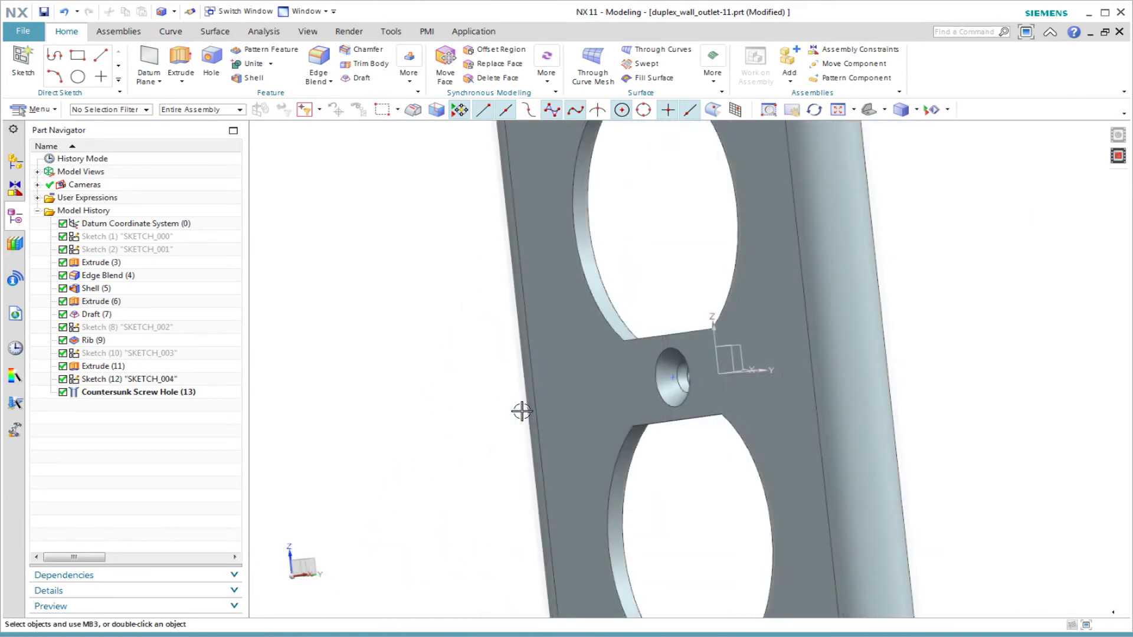
pyautogui.press('Home')
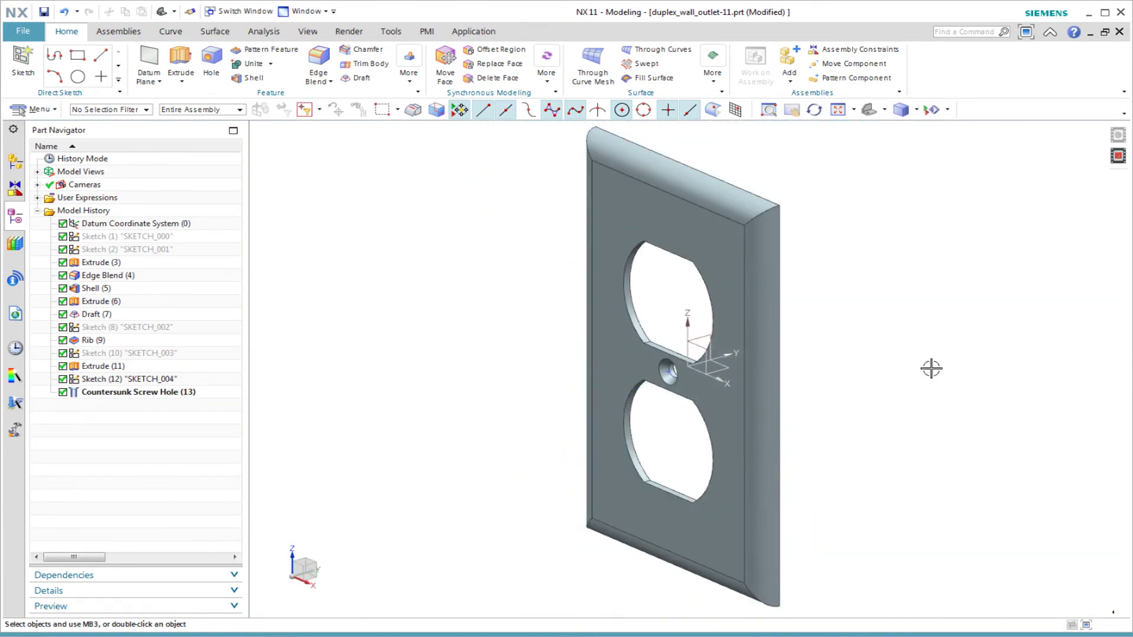
pyautogui.click(318, 59)
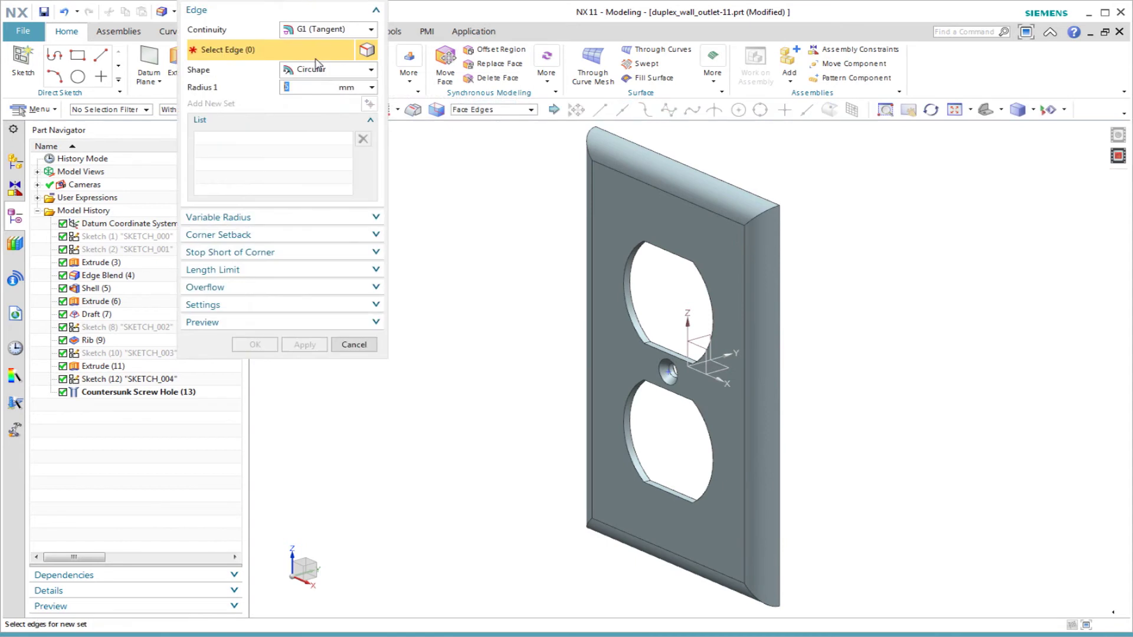
# - Round the plate's four tangent-connected corner edges with a 1.5 mm edge blend
pyautogui.click(472, 110)
pyautogui.click(475, 122)
pyautogui.click(481, 110)
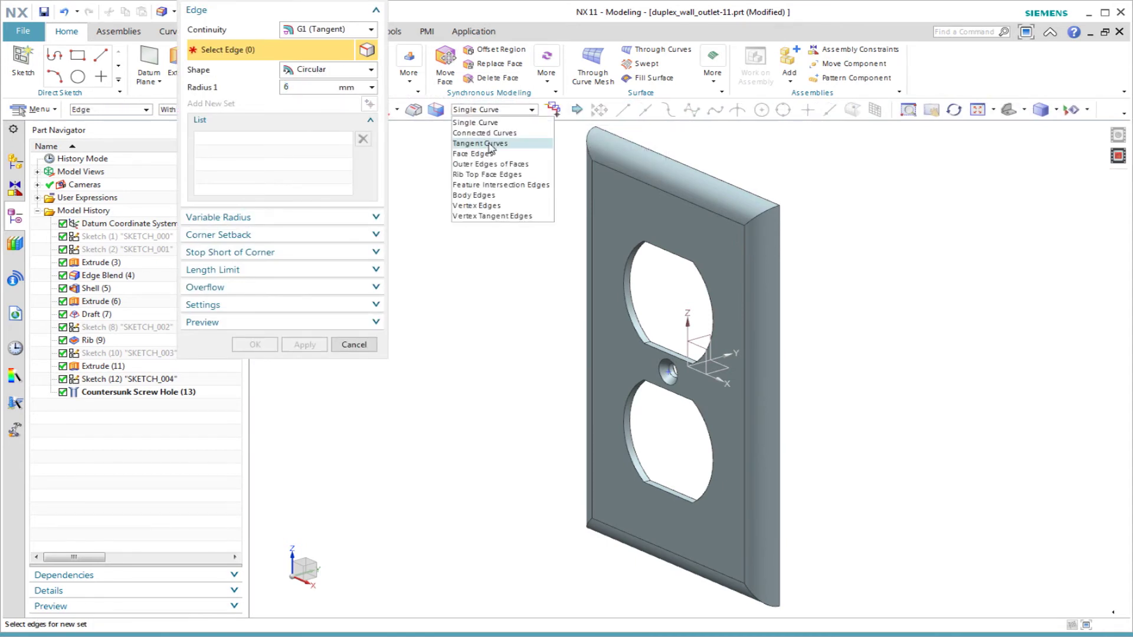
pyautogui.click(490, 144)
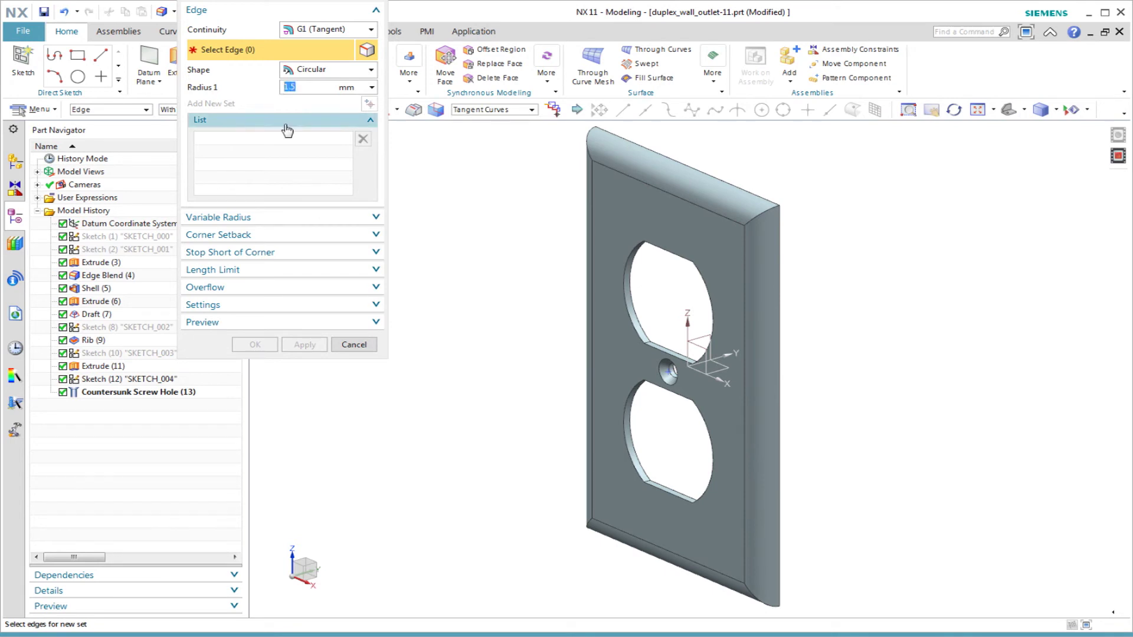
pyautogui.click(584, 143)
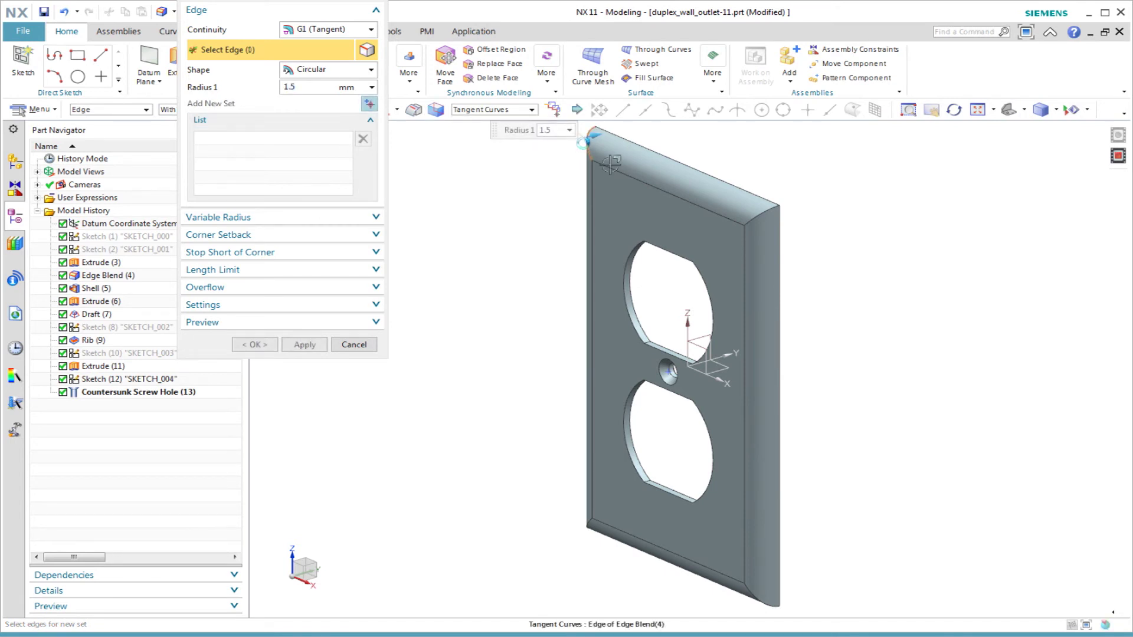
pyautogui.click(763, 218)
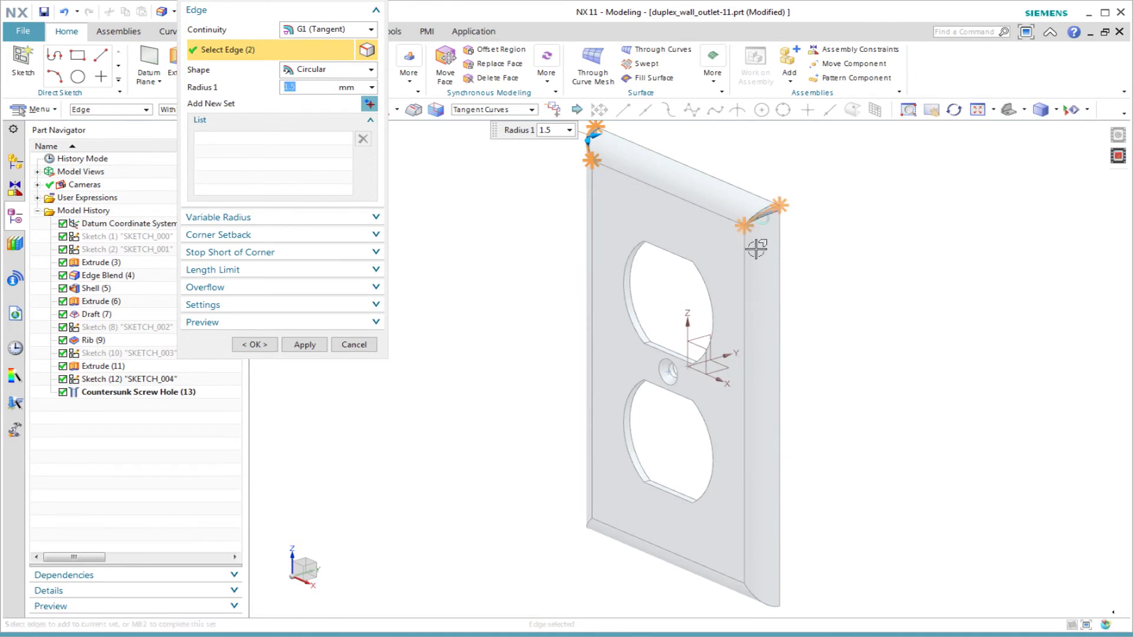
pyautogui.click(753, 601)
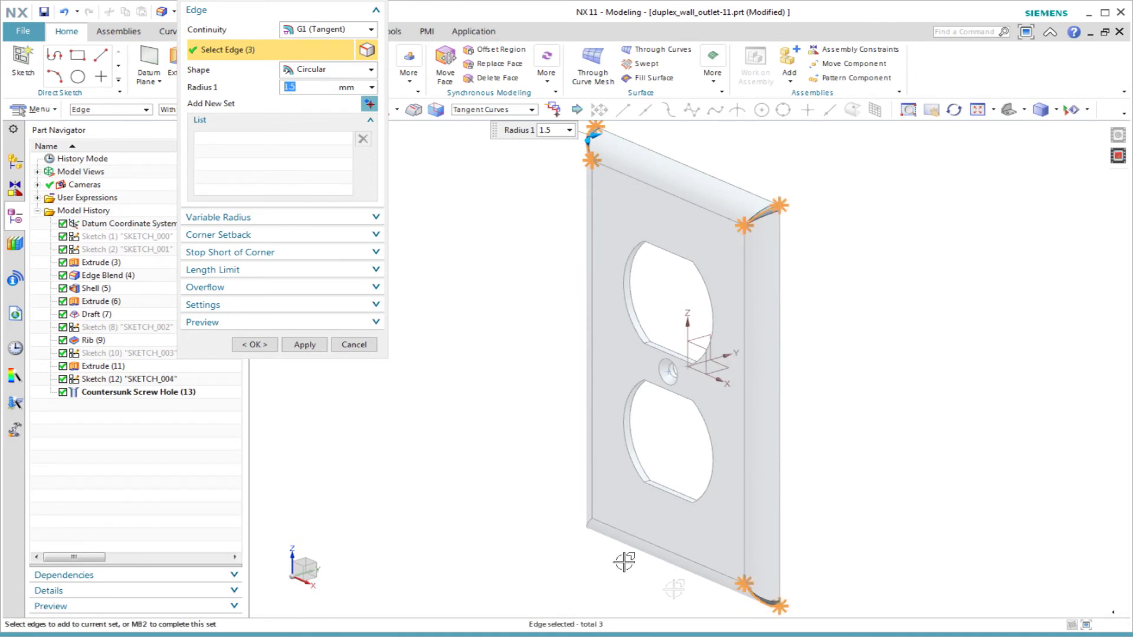
pyautogui.middleClick(446, 459)
pyautogui.middleClick(446, 459)
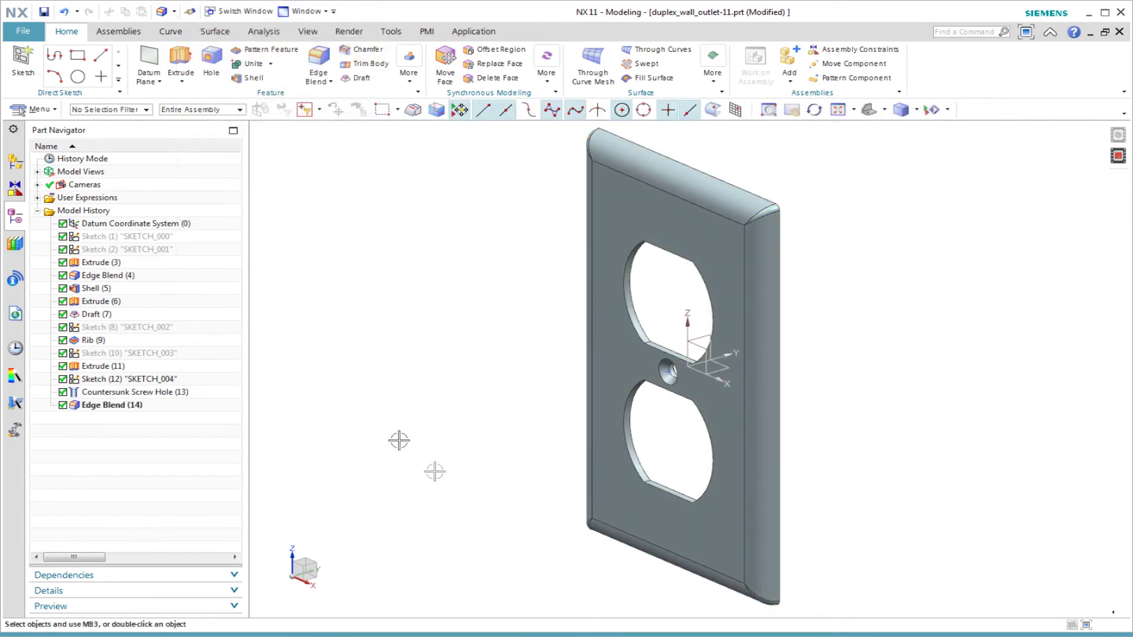
# - Put the Datum Coordinate System into a feature group named 'datums'
pyautogui.moveTo(293, 559)
pyautogui.mouseDown(button='middle')
pyautogui.moveTo(364, 551)
pyautogui.moveTo(185, 543)
pyautogui.moveTo(300, 550)
pyautogui.mouseUp(button='middle')
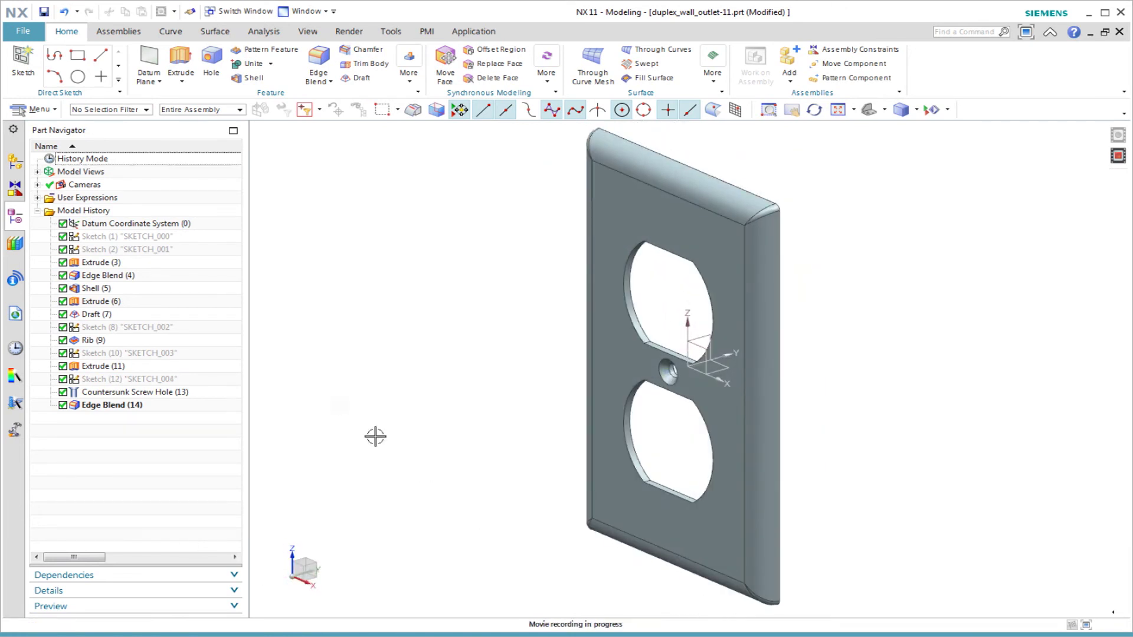
pyautogui.click(118, 223)
pyautogui.rightClick(128, 223)
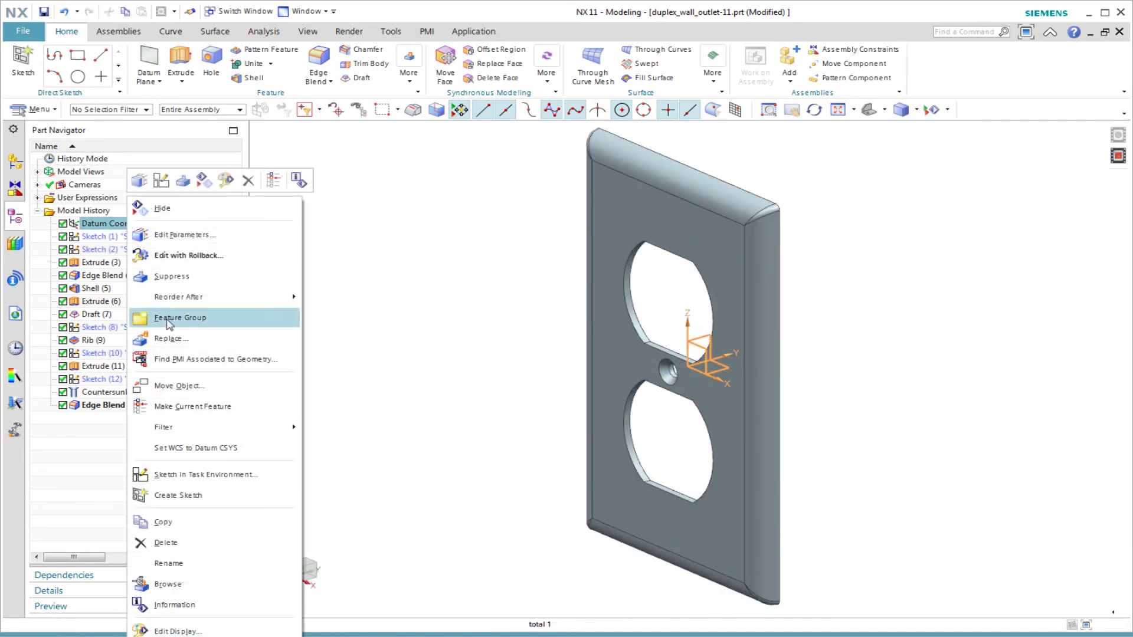
pyautogui.click(169, 320)
pyautogui.write('datums')
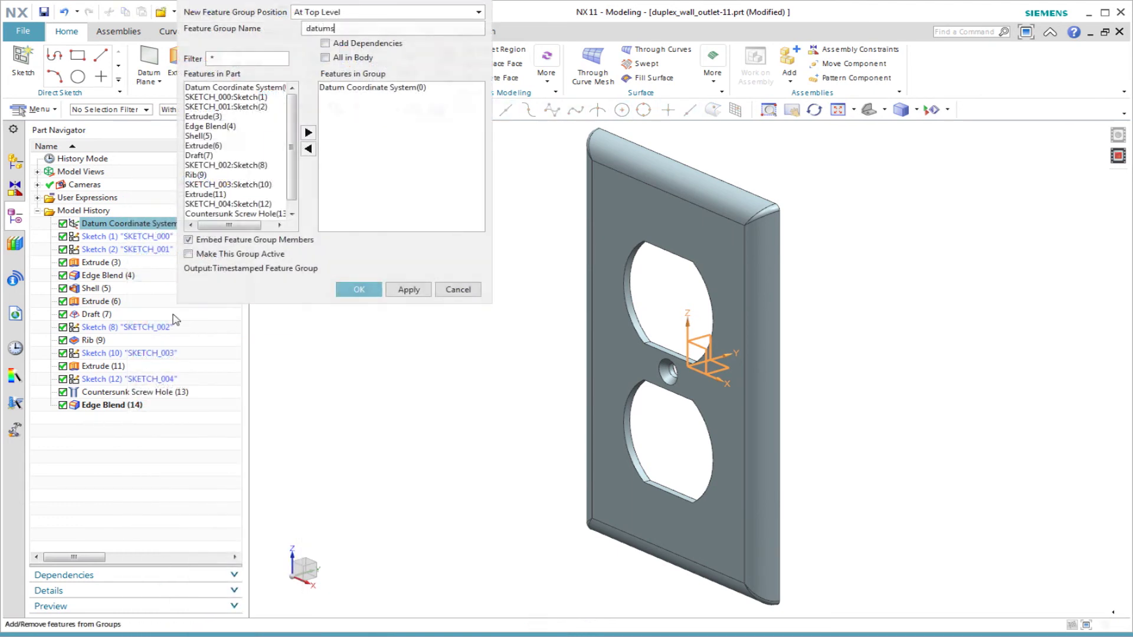
pyautogui.click(359, 289)
# - Start a 'basic shape' feature group from Sketch (1) through Edge Blend (4)
pyautogui.click(124, 224)
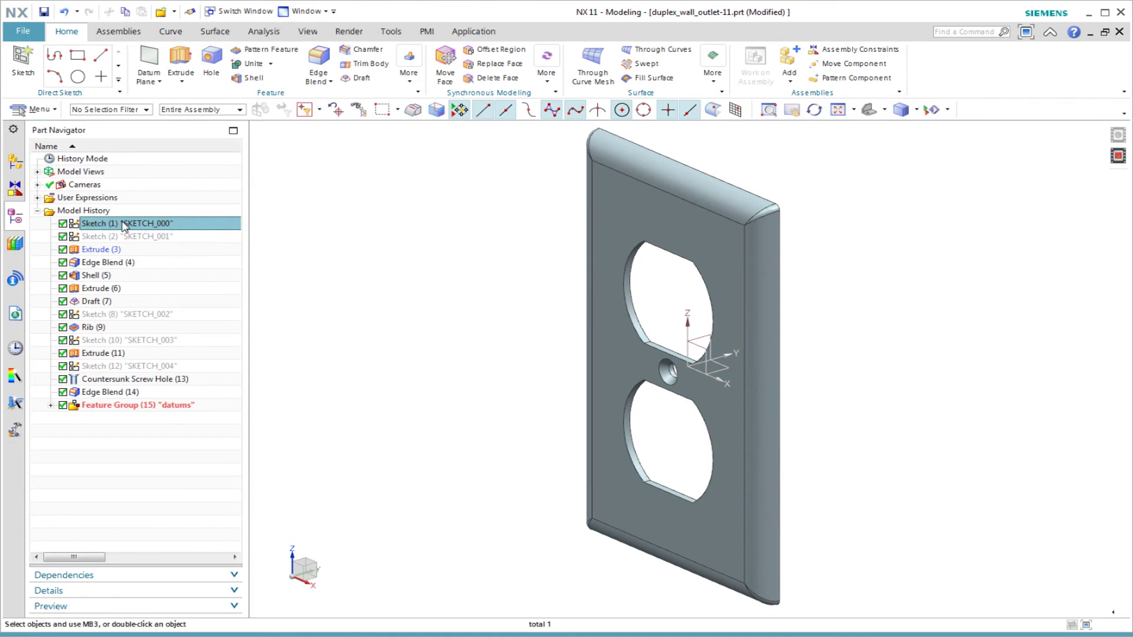
pyautogui.keyDown('shift'); pyautogui.click(116, 266); pyautogui.keyUp('shift')
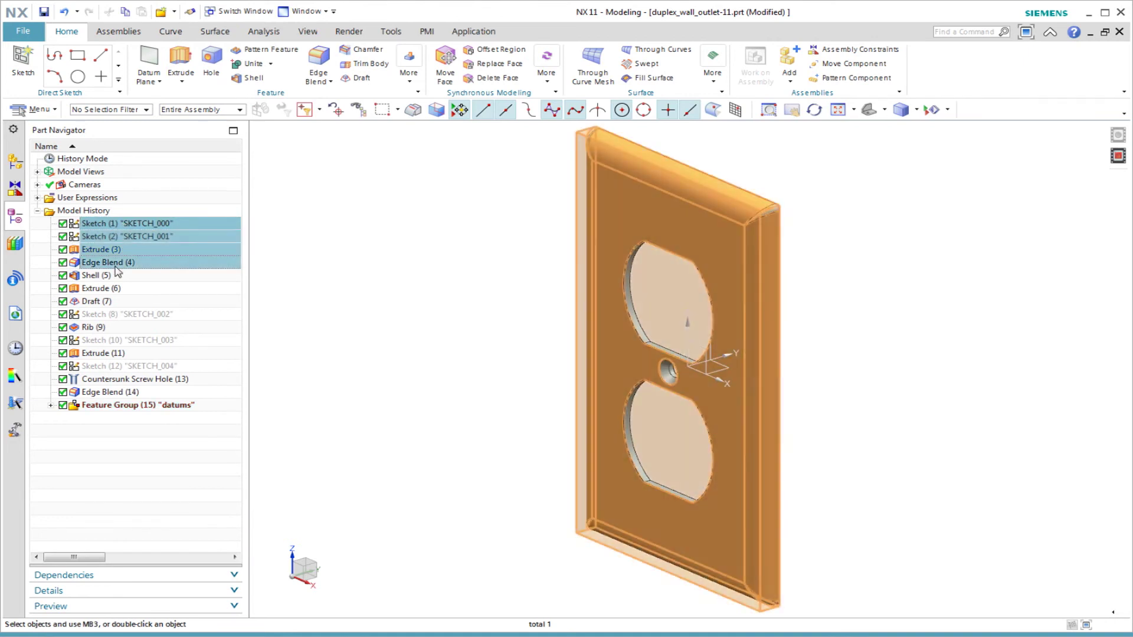
pyautogui.rightClick(116, 272)
pyautogui.click(168, 423)
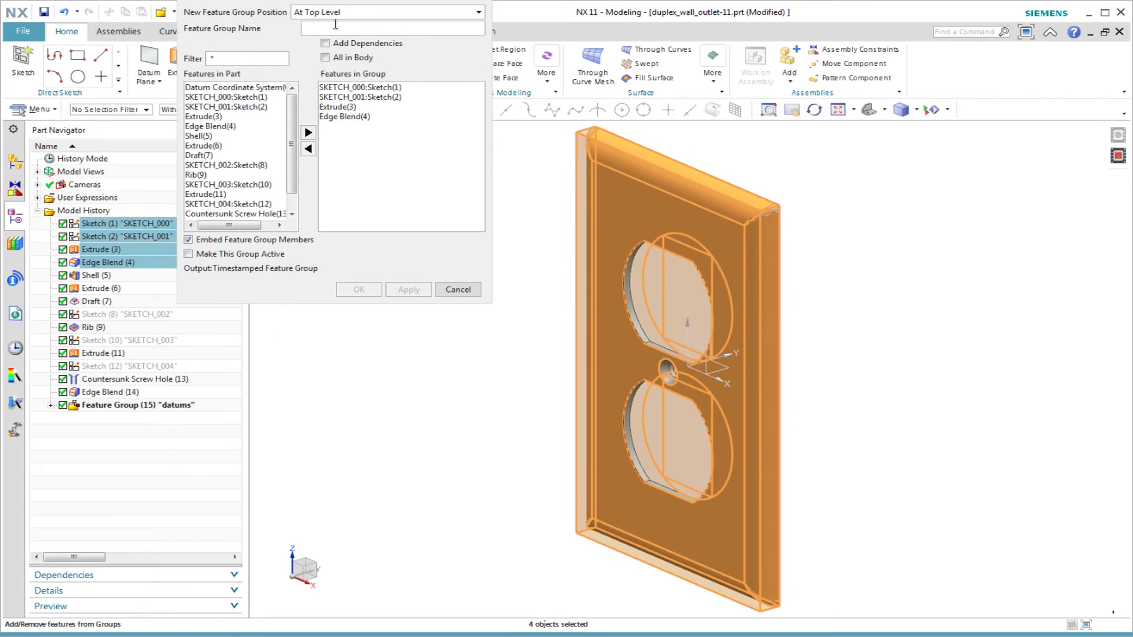
pyautogui.write('b')
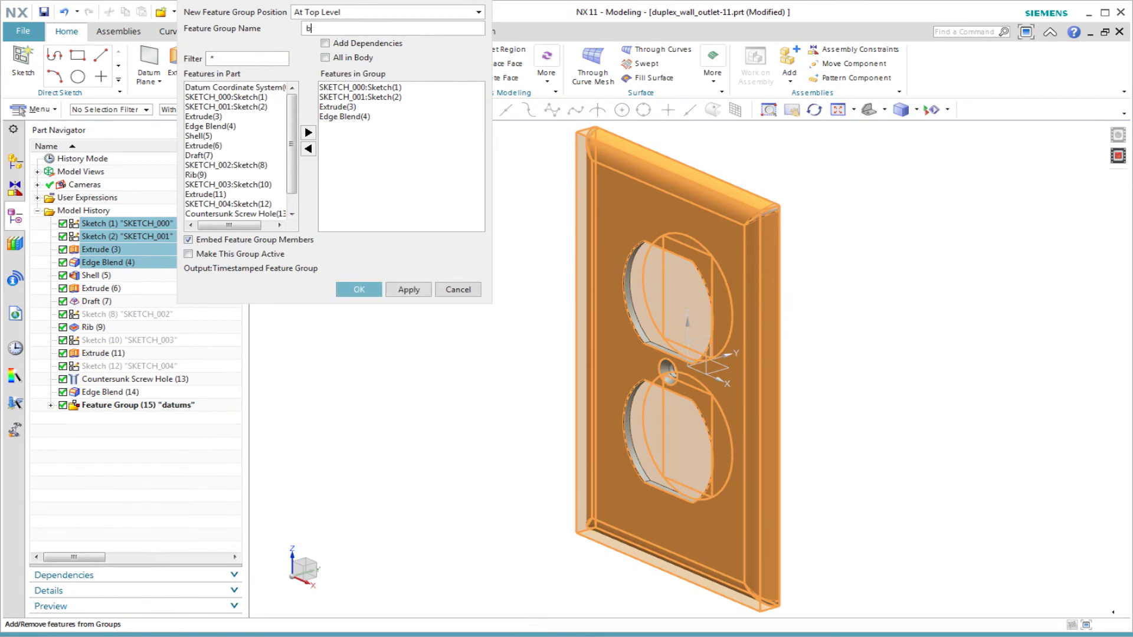
pyautogui.write('sasic shape')
pyautogui.click(358, 289)
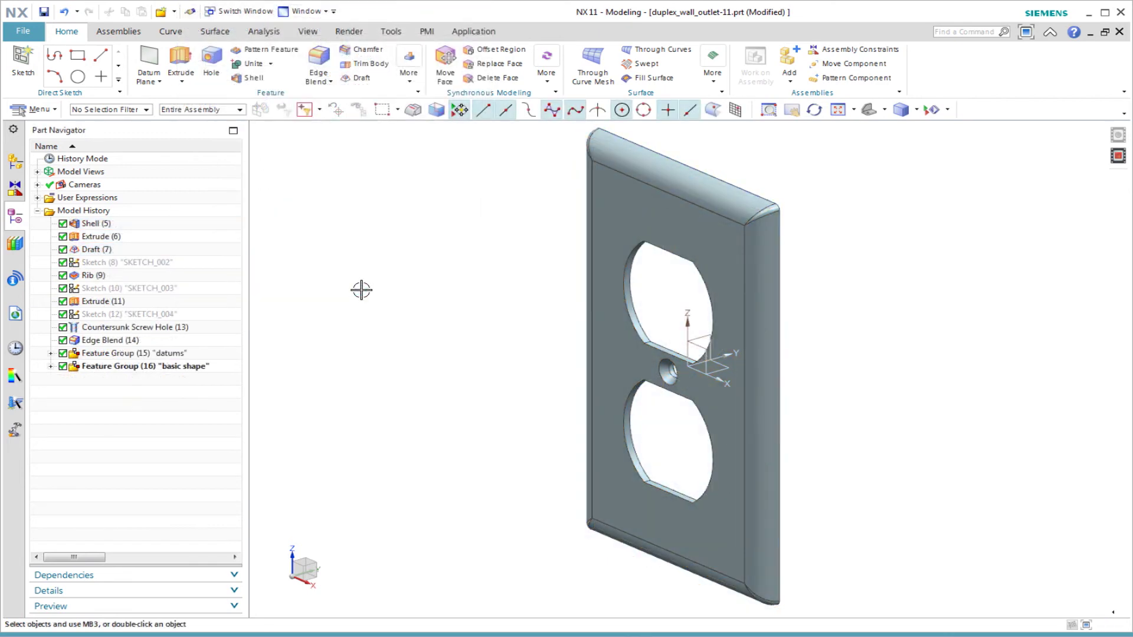
# - Group Shell (5) through Draft (7) into a feature group named 'shell and draft'
pyautogui.click(102, 224)
pyautogui.keyDown('shift'); pyautogui.click(98, 248); pyautogui.keyUp('shift')
pyautogui.rightClick(99, 246)
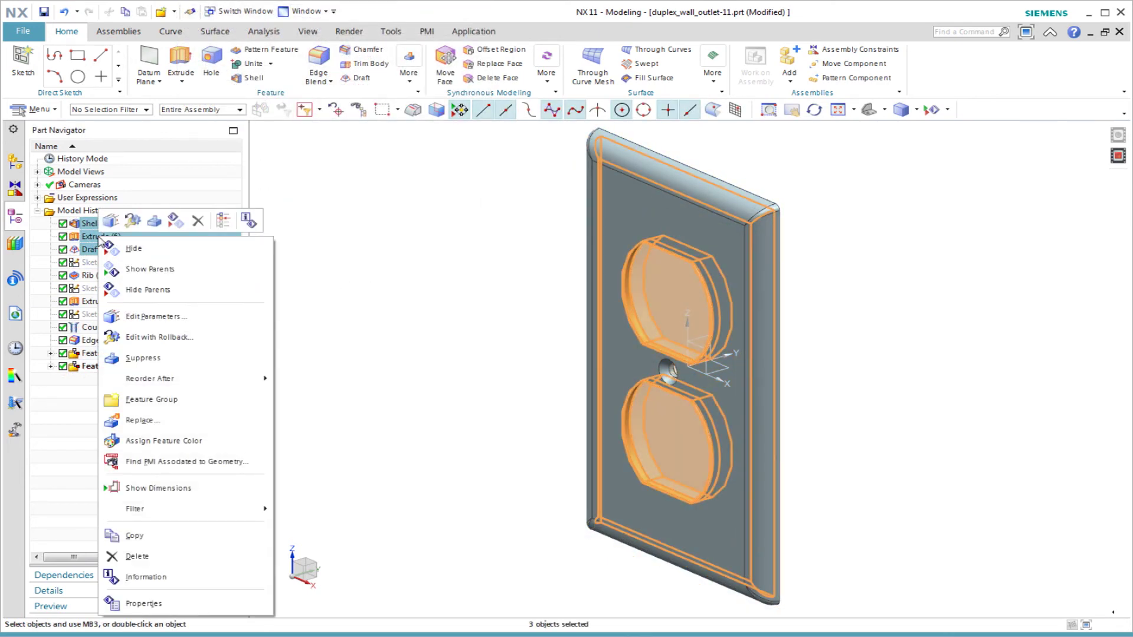
pyautogui.click(153, 400)
pyautogui.write('shell and draft')
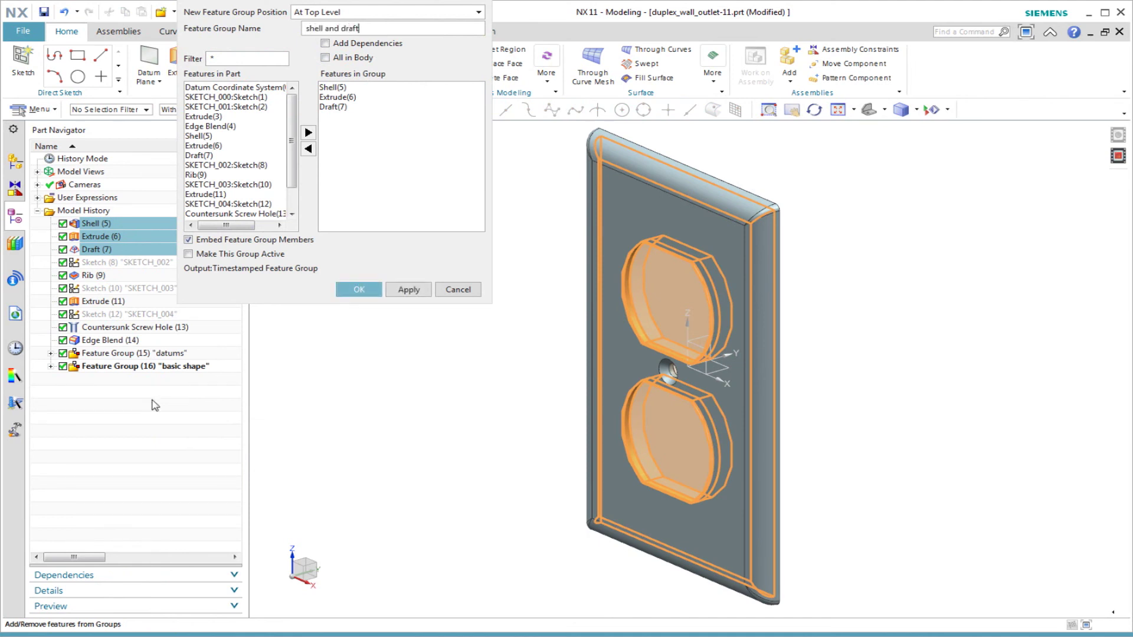
pyautogui.click(361, 290)
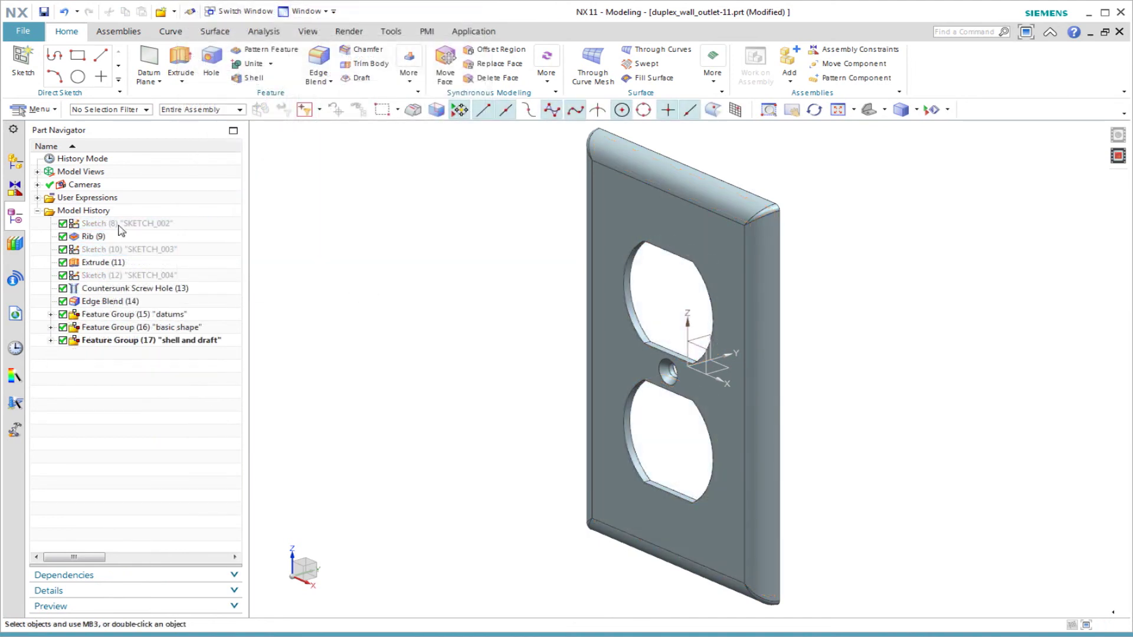
# - Group Sketch (8) through Extrude (11) into a 'detailed features' feature group
pyautogui.moveTo(121, 228); pyautogui.dragTo(106, 267)
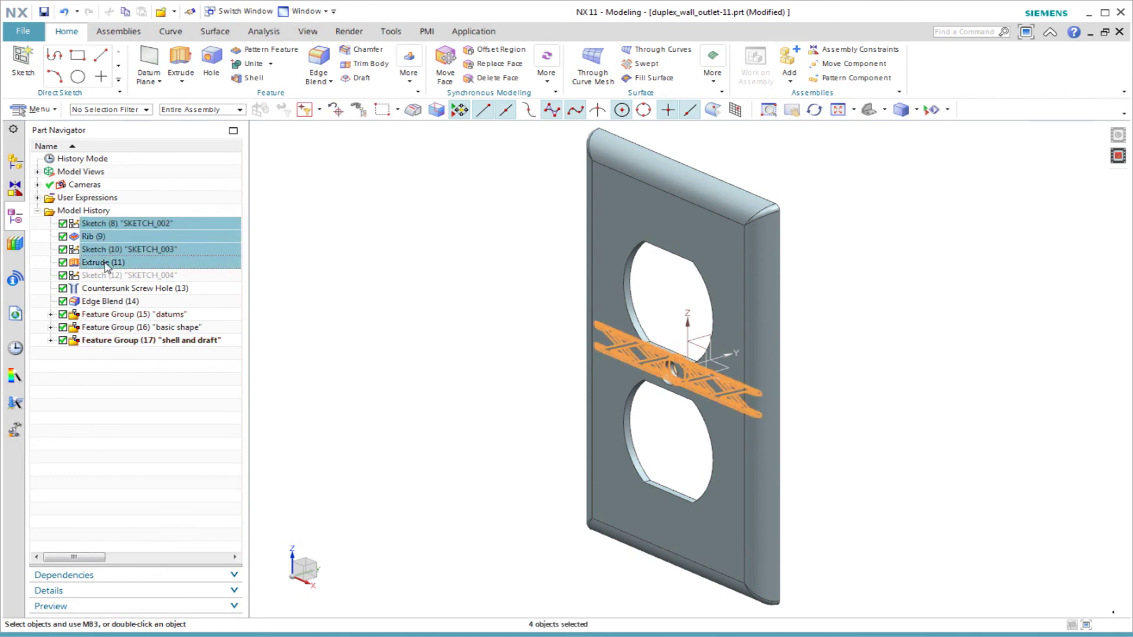
pyautogui.rightClick(106, 267)
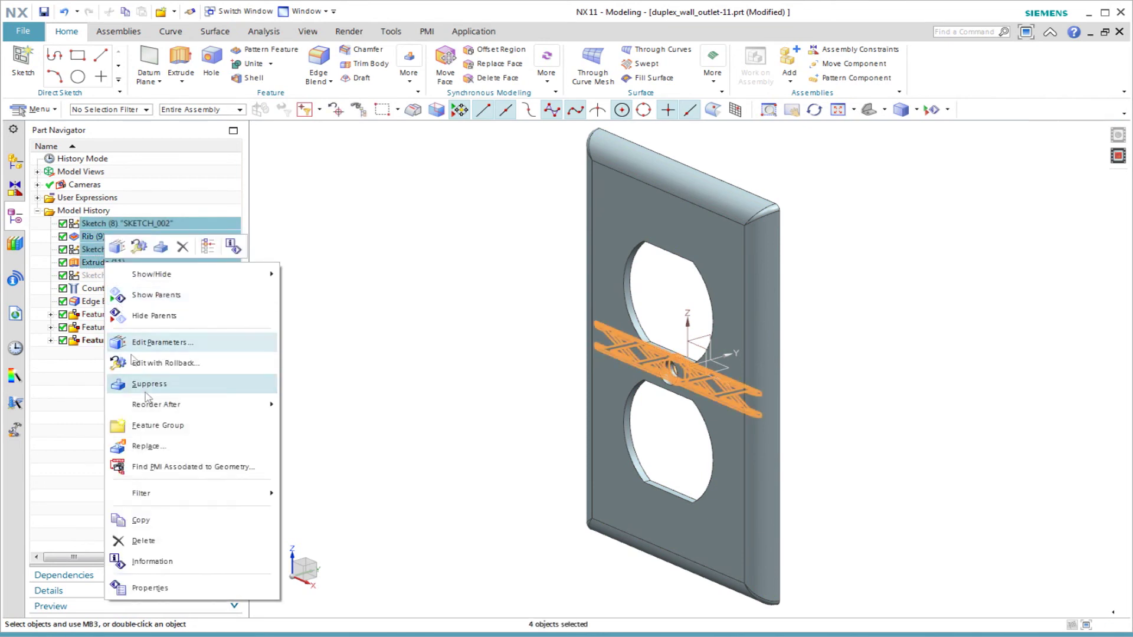
pyautogui.click(152, 435)
pyautogui.write('detailed features')
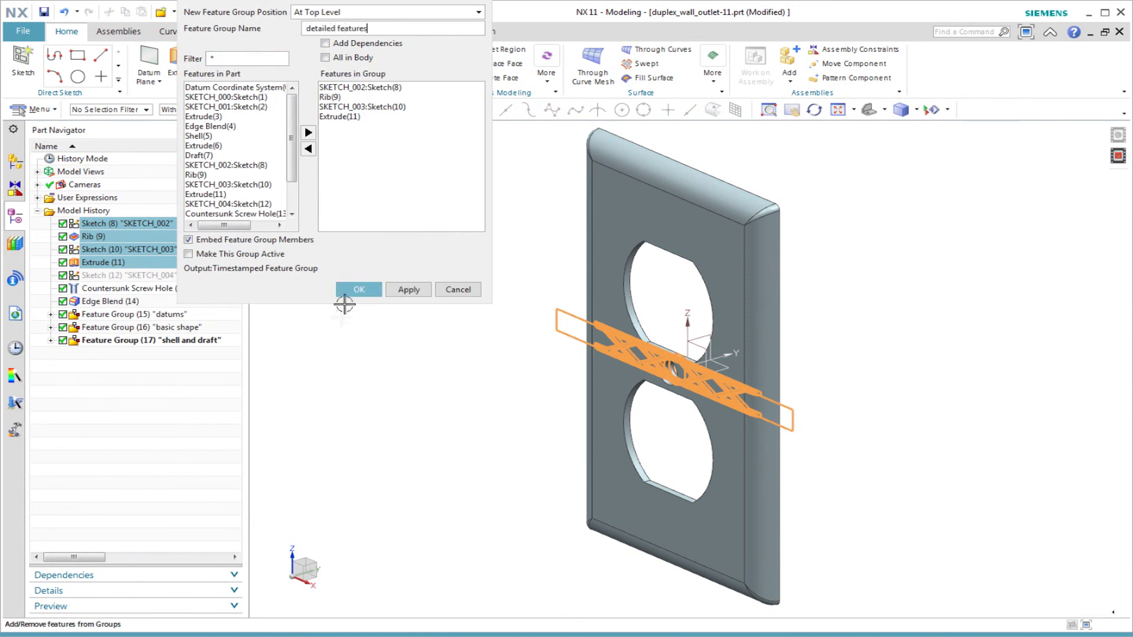
pyautogui.click(359, 290)
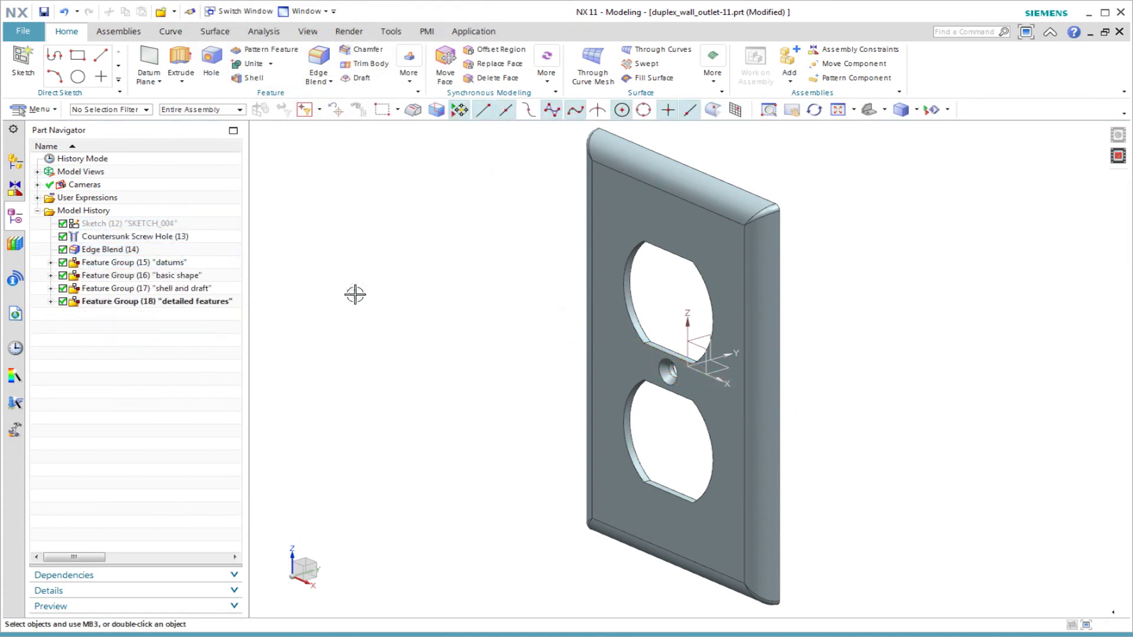
# - Group Sketch (12) and the countersunk screw hole into a feature group named 'holes'
pyautogui.click(122, 227)
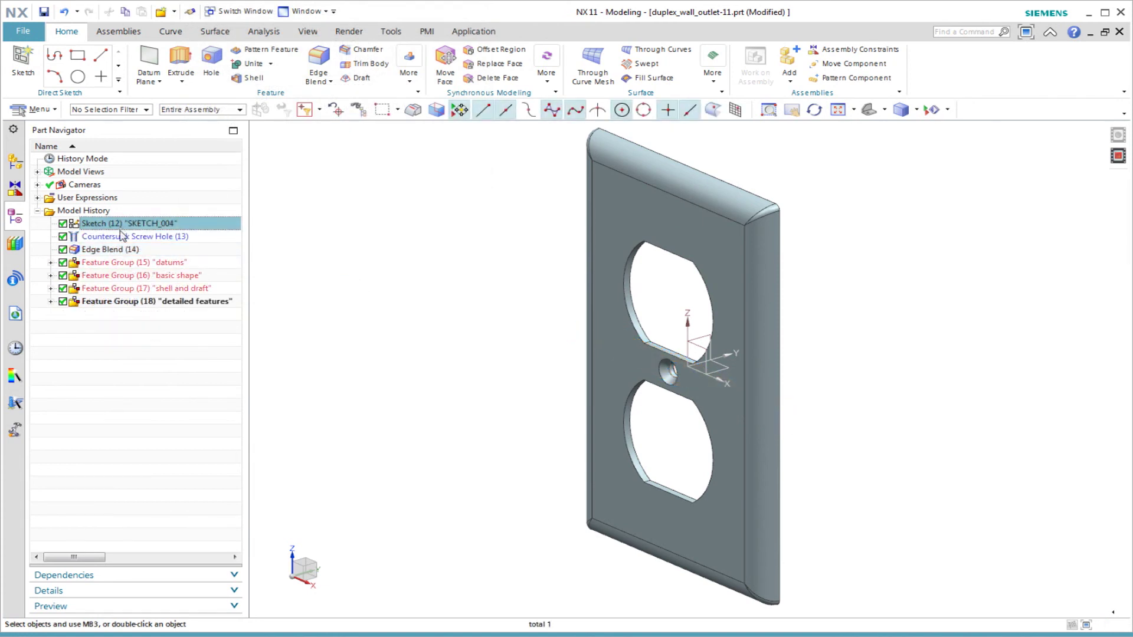
pyautogui.keyDown('ctrl'); pyautogui.click(125, 237); pyautogui.keyUp('ctrl')
pyautogui.rightClick(126, 236)
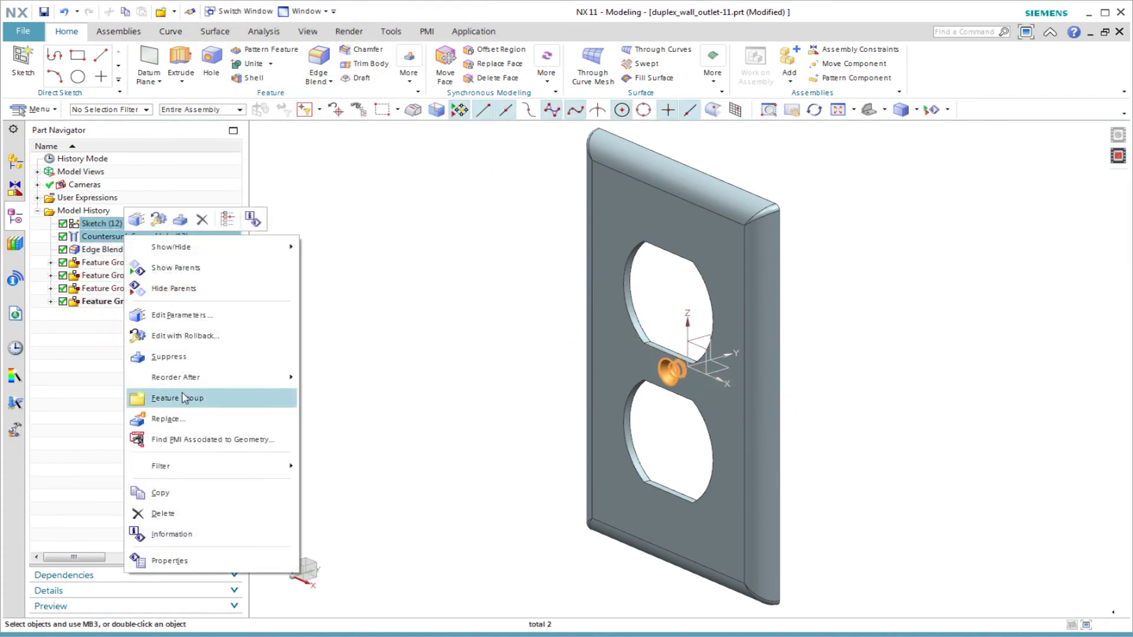
pyautogui.click(177, 468)
pyautogui.write('holes')
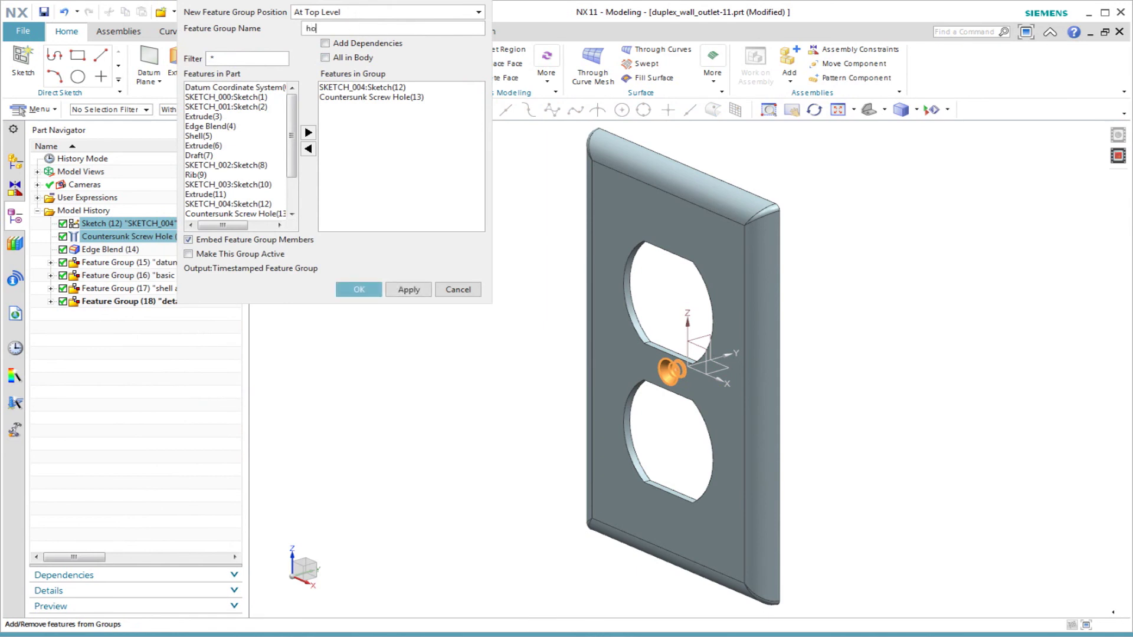
pyautogui.click(359, 289)
# - Put Edge Blend (14) into a 'cosmetic blends and chamfers' feature group
pyautogui.rightClick(105, 224)
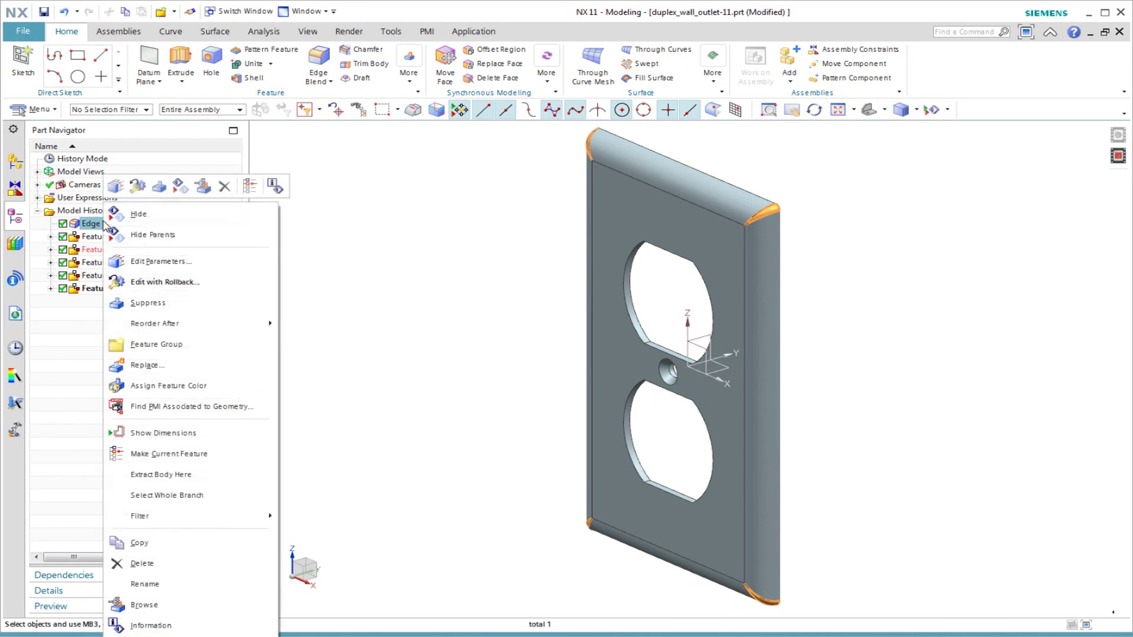
pyautogui.click(154, 344)
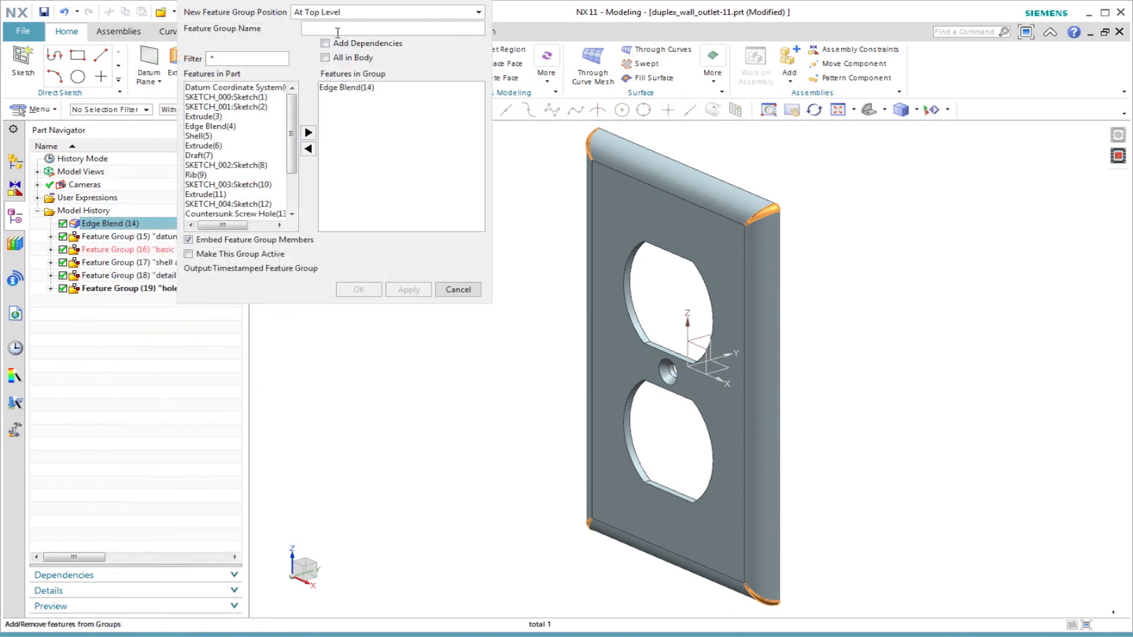
pyautogui.write('cosmetic blends and chamfers')
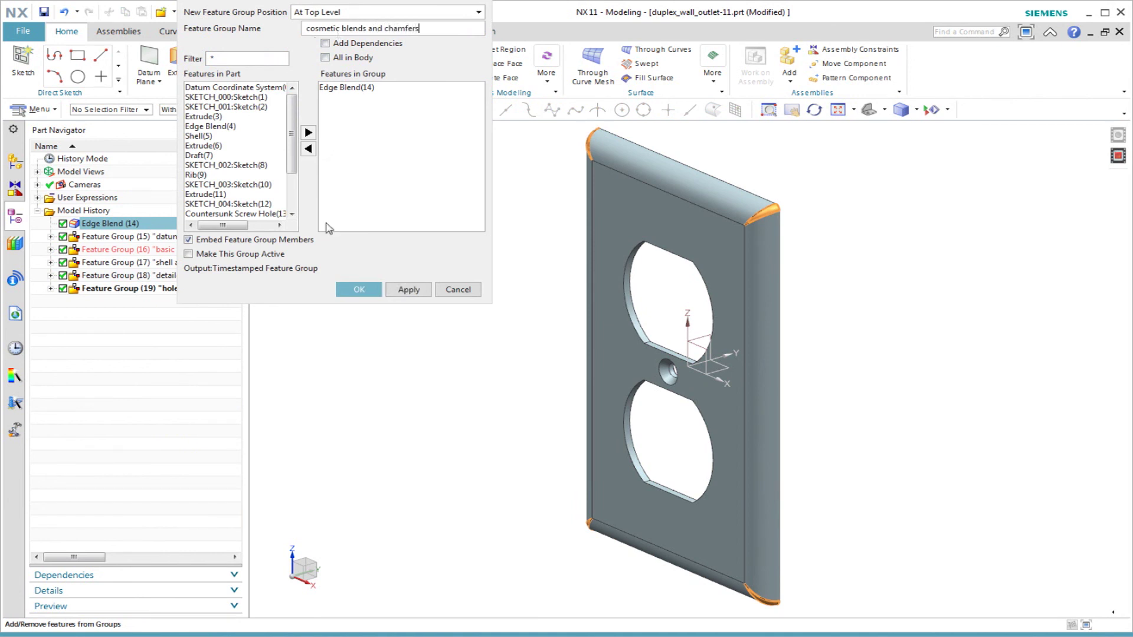
pyautogui.click(361, 289)
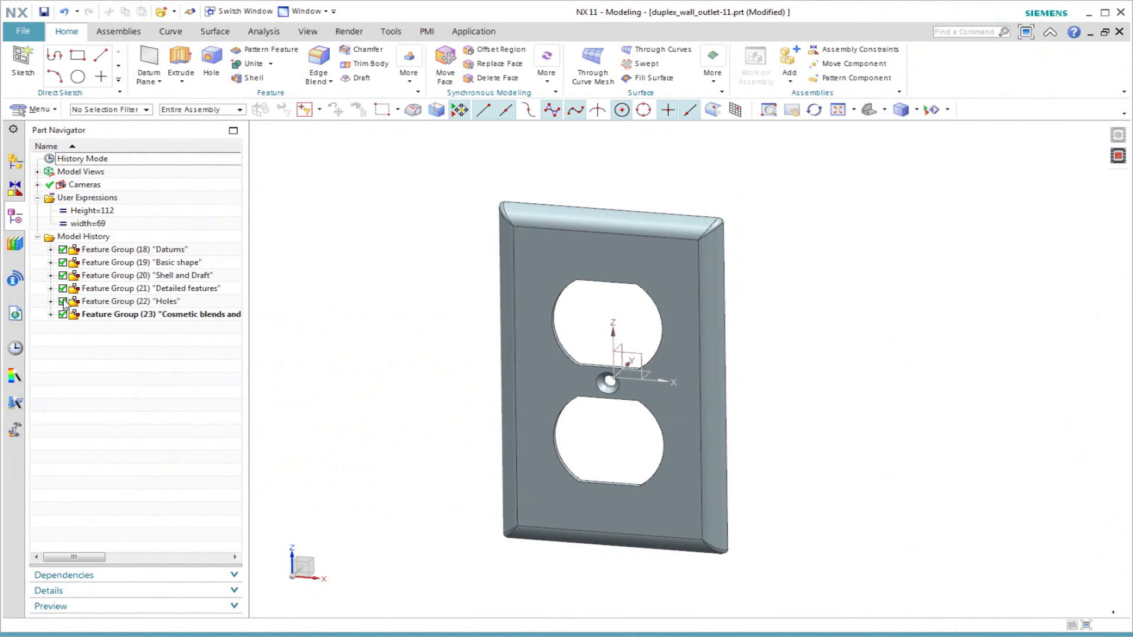
# - Orbit the finished plate to view its ribbed back
pyautogui.moveTo(299, 544); pyautogui.dragTo(185, 564, button='middle')
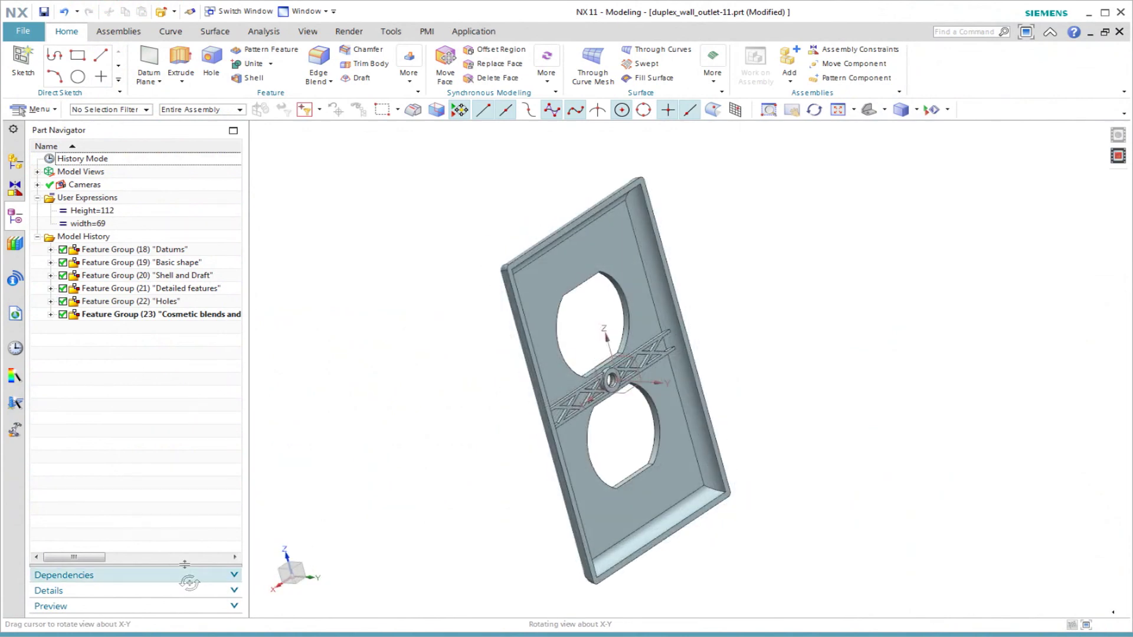